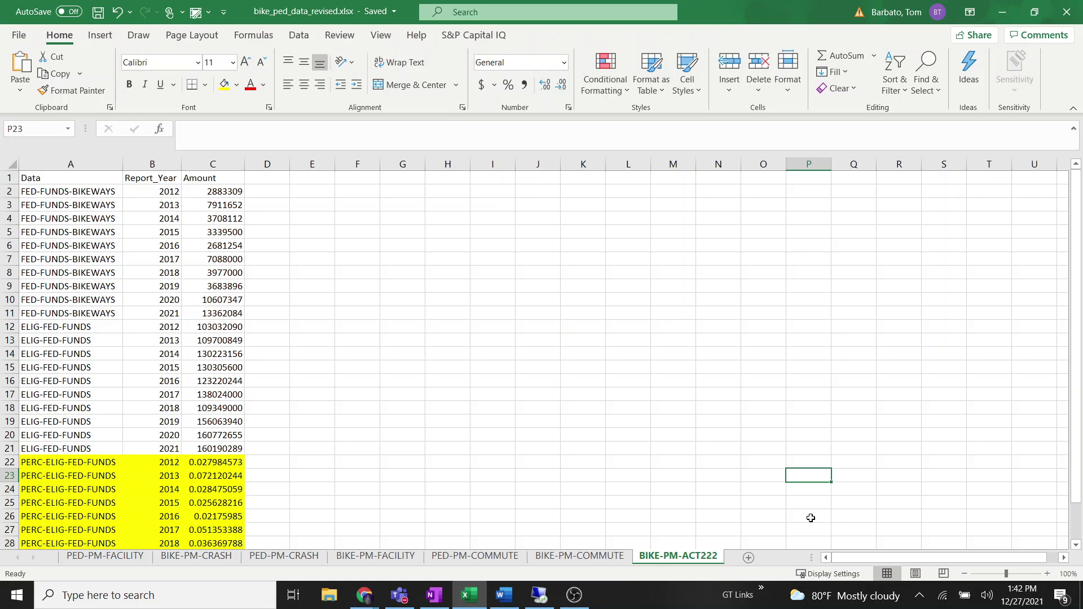
Check the 2016 ELIG-FED-FUNDS amount and look through the other sheets before returning to BIKE-PM-ACT222.
left_click(198, 379)
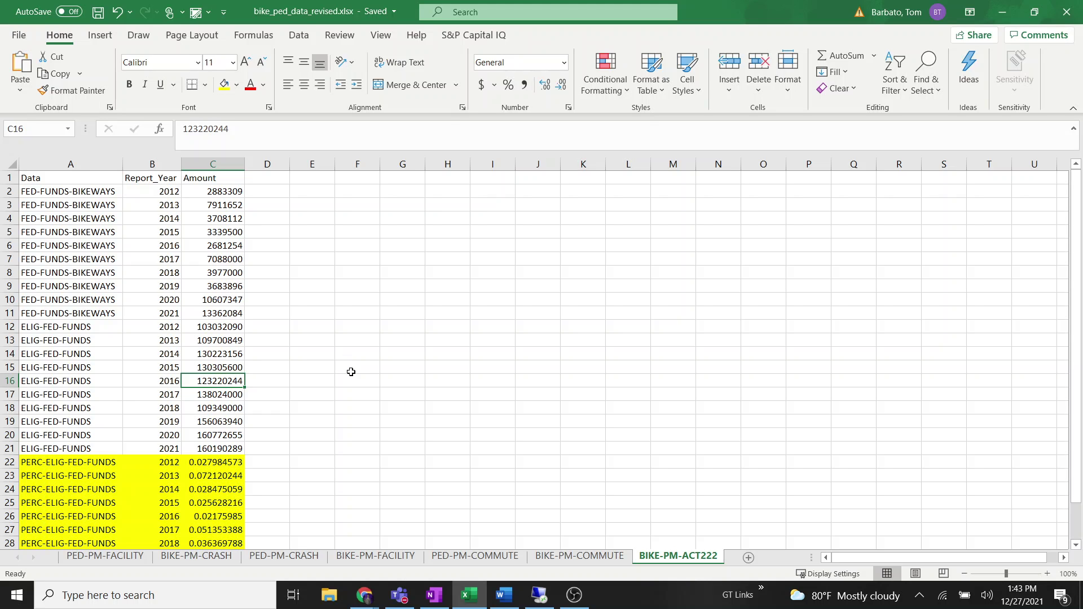
left_click(603, 559)
left_click(474, 557)
left_click(392, 559)
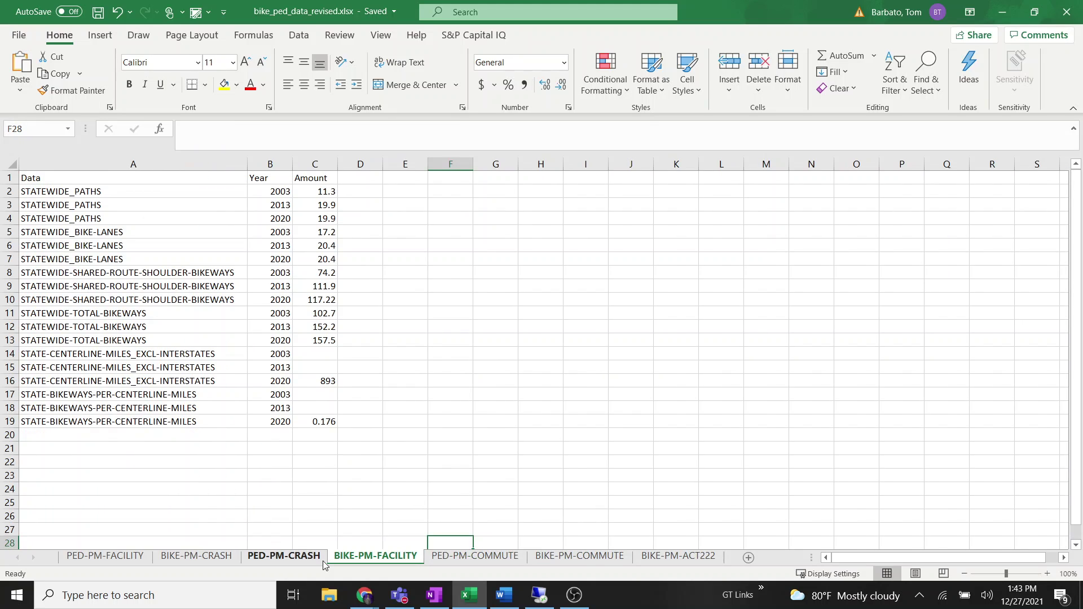
left_click(493, 557)
left_click(603, 557)
left_click(679, 556)
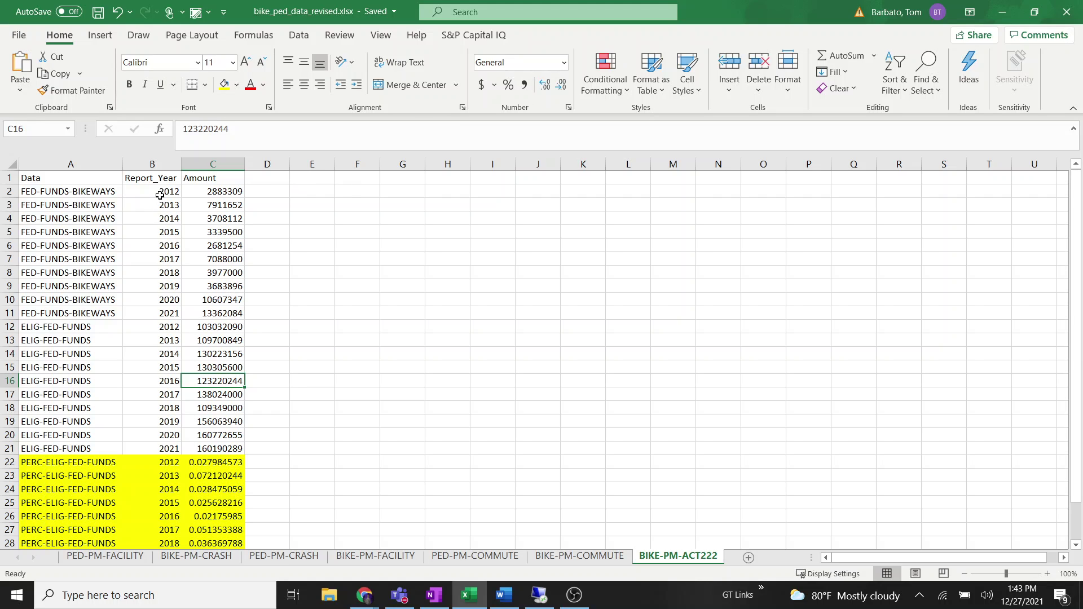
Inspect the first FED-FUNDS-BIKEWAYS year, label and amount, comparing with the commute sheets.
left_click_drag(159, 193, 158, 312)
left_click(298, 201)
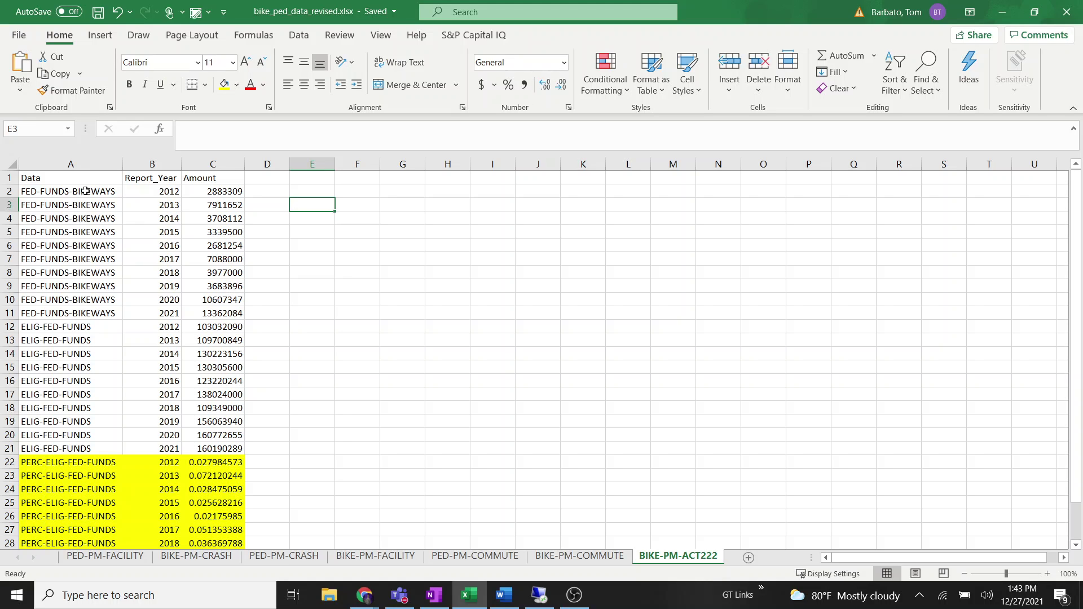
left_click(151, 189)
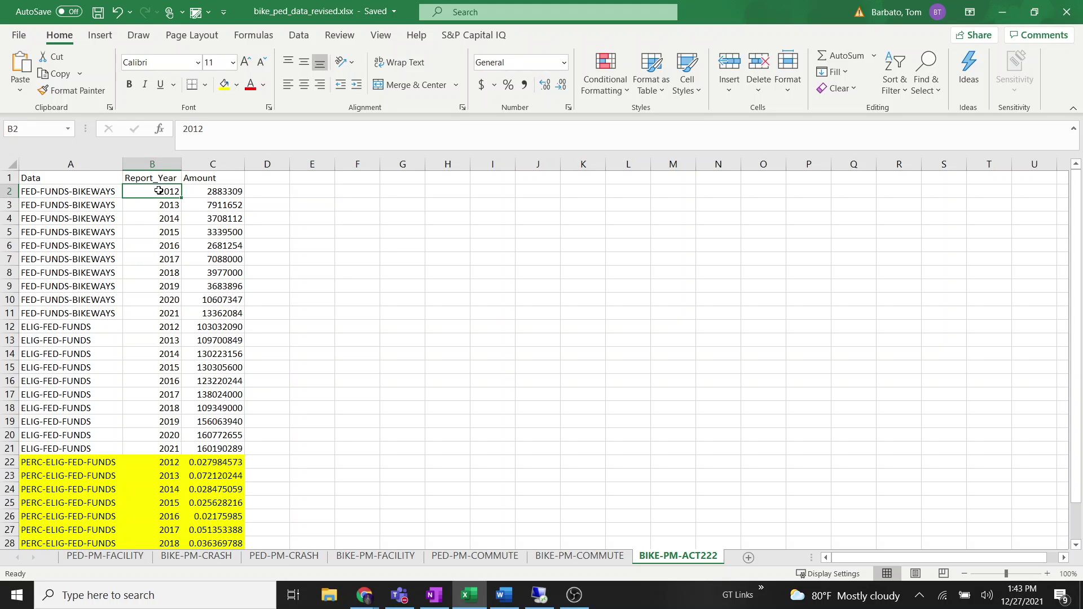
left_click(108, 196)
left_click(192, 191)
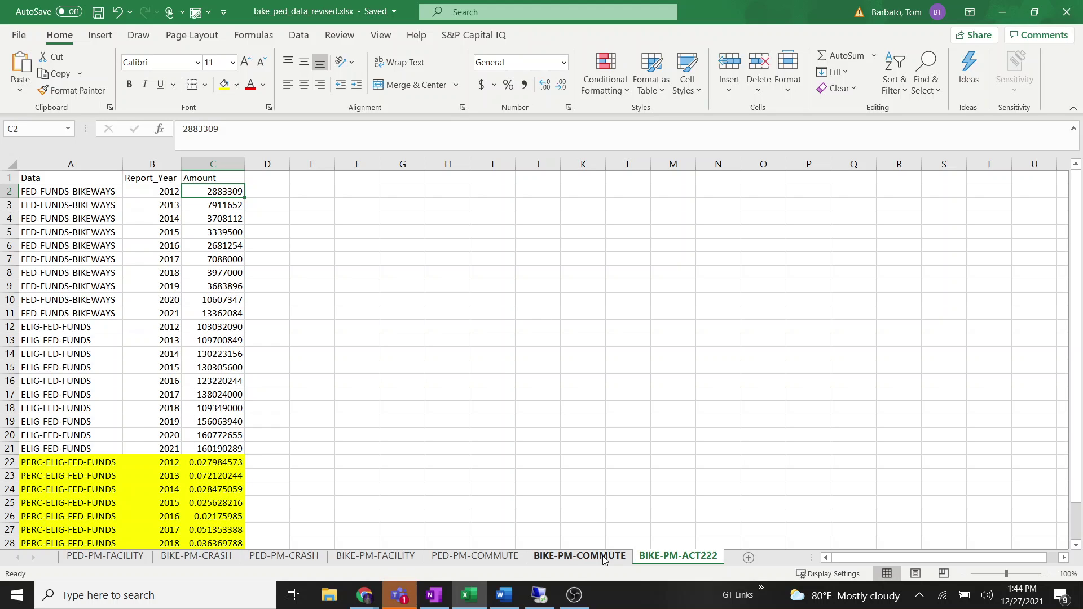
left_click(578, 557)
left_click(499, 559)
left_click(677, 558)
Review the FED-FUNDS-BIKEWAYS labels, years 2012–2021 and their amounts.
left_click(79, 193)
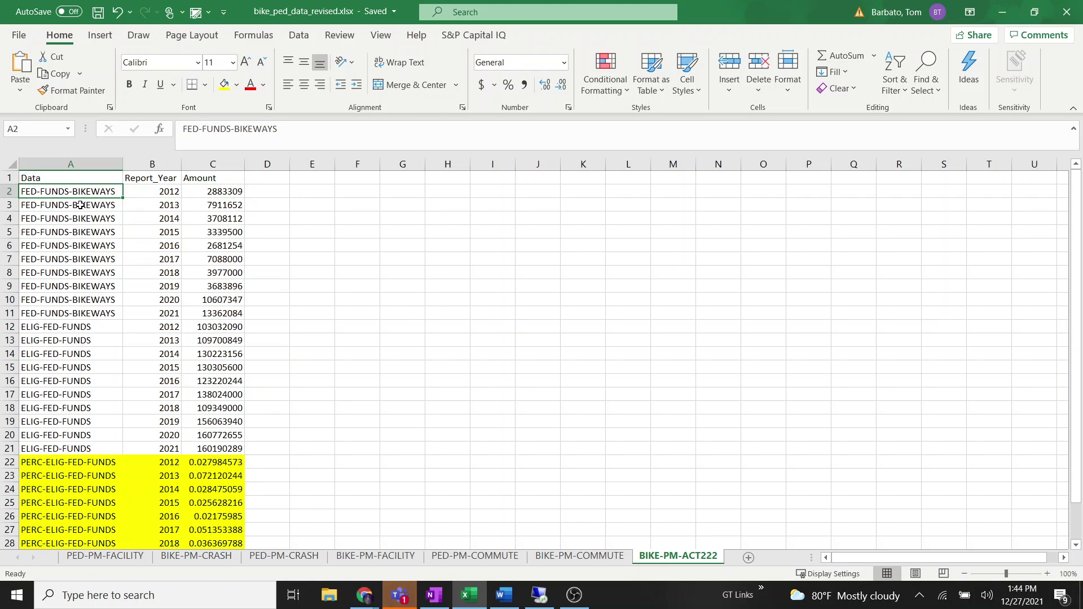
left_click_drag(97, 192, 89, 312)
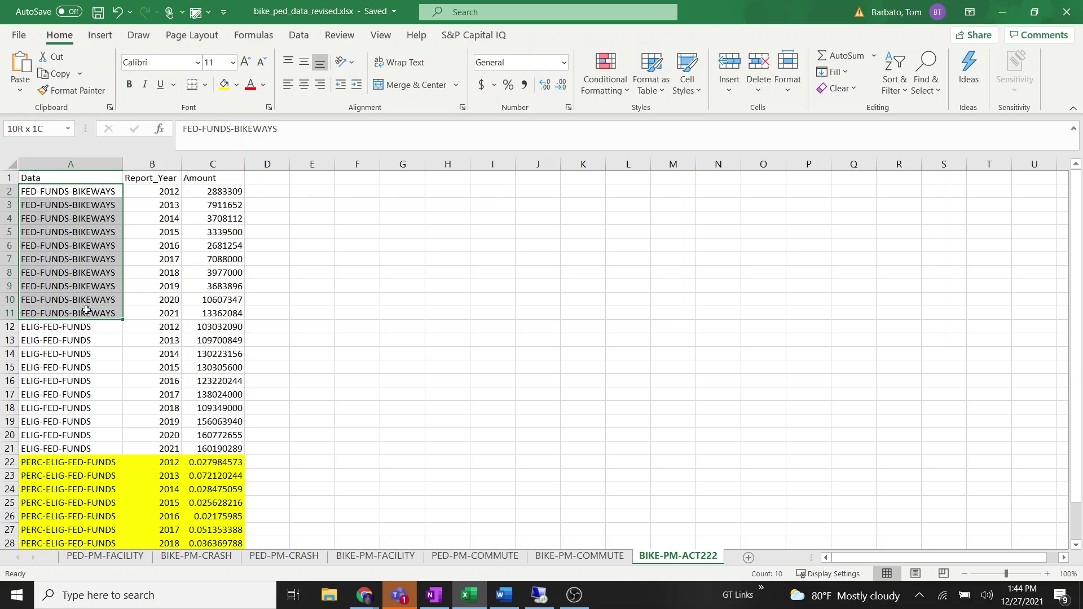
left_click(168, 191)
left_click_drag(168, 192, 146, 313)
left_click_drag(231, 191, 223, 309)
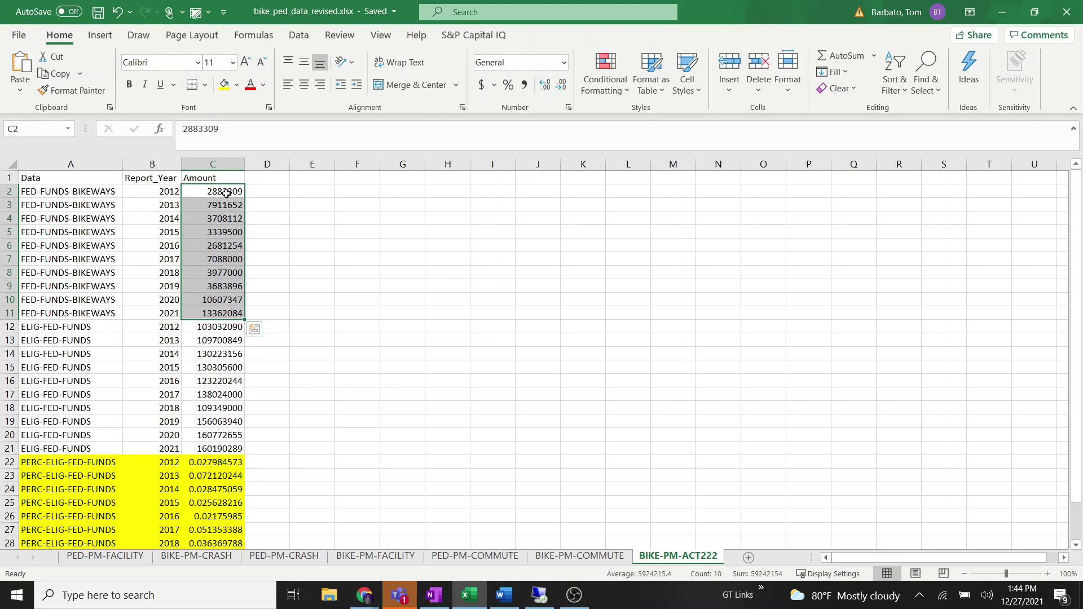
left_click(391, 273)
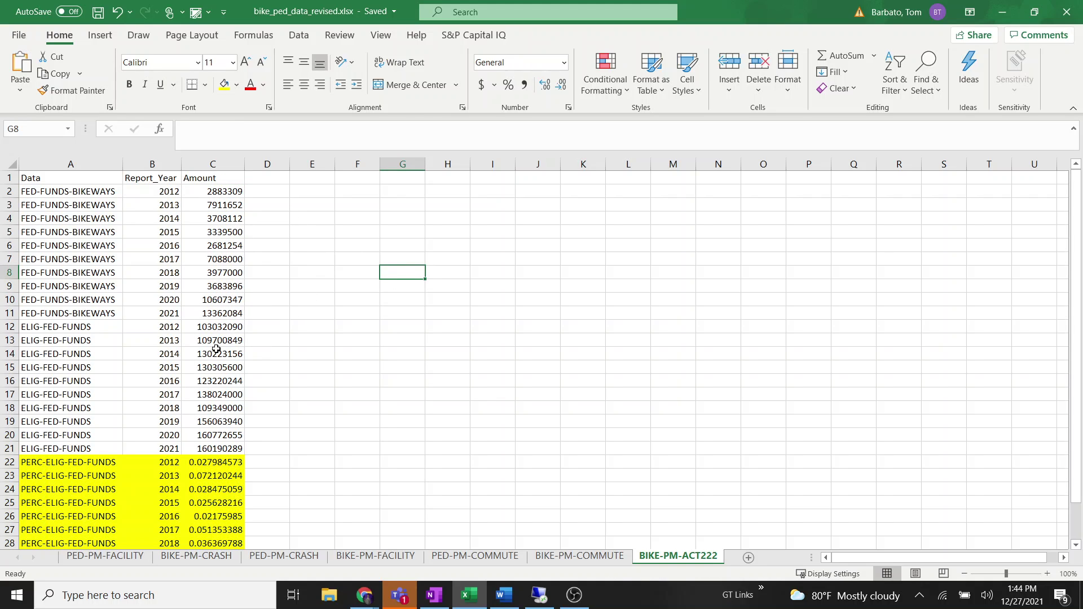
Locate the 2021 FED-FUNDS-BIKEWAYS row and the first ELIG-FED-FUNDS row 12 below it.
scroll(57, 332, "down", 7)
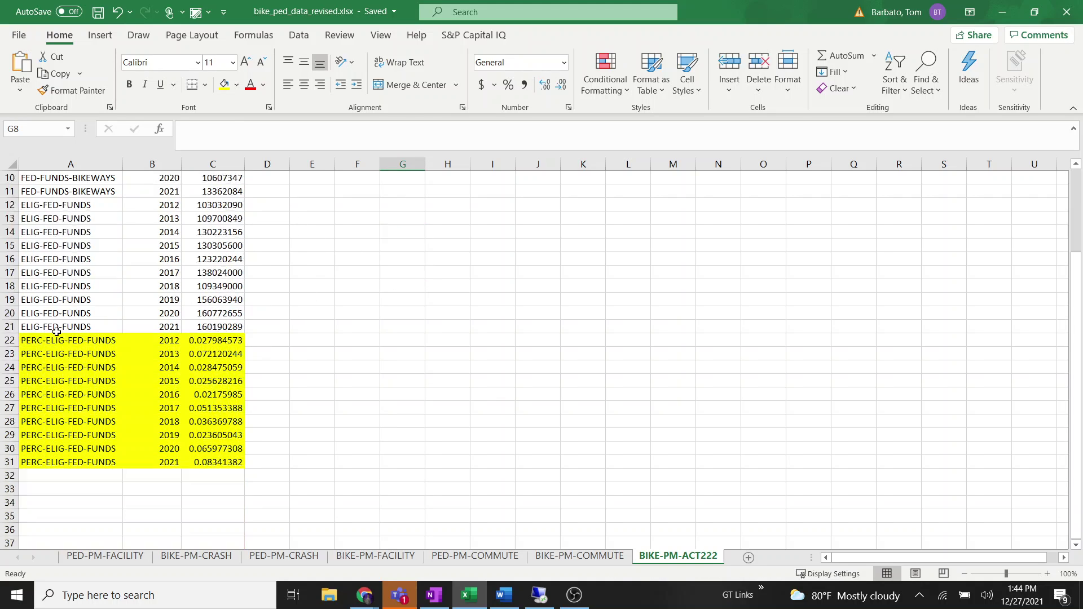
left_click(81, 314)
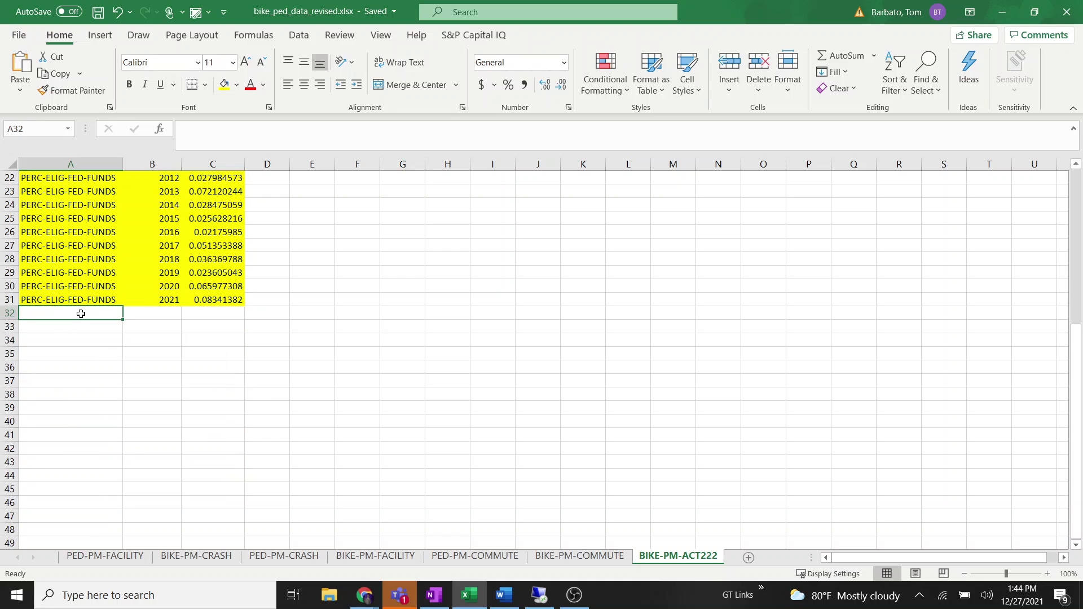
left_click_drag(81, 314, 207, 310)
scroll(290, 322, "up", 7)
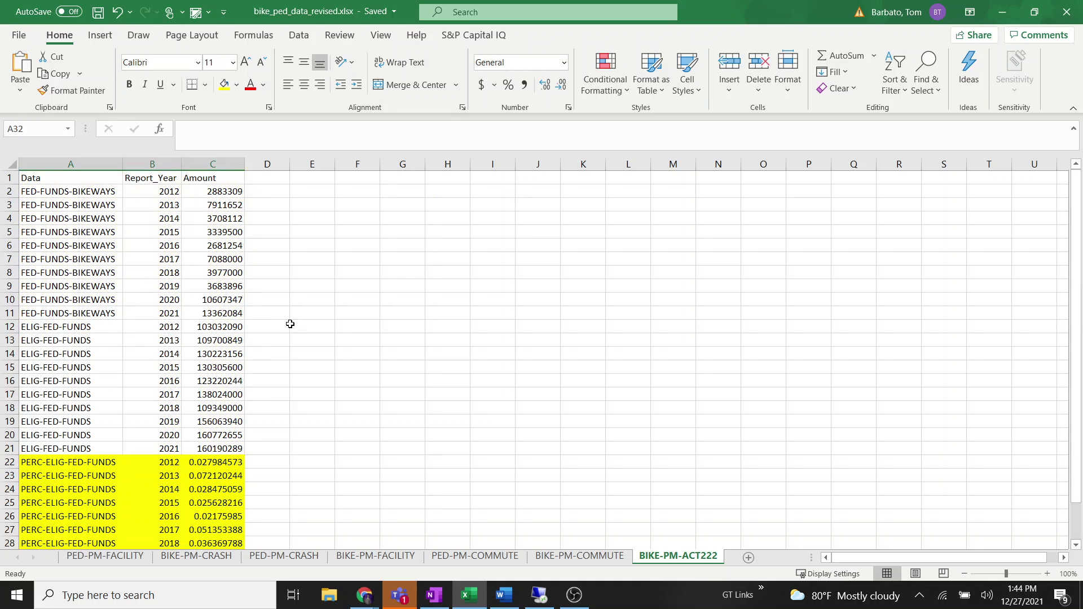
left_click(66, 315)
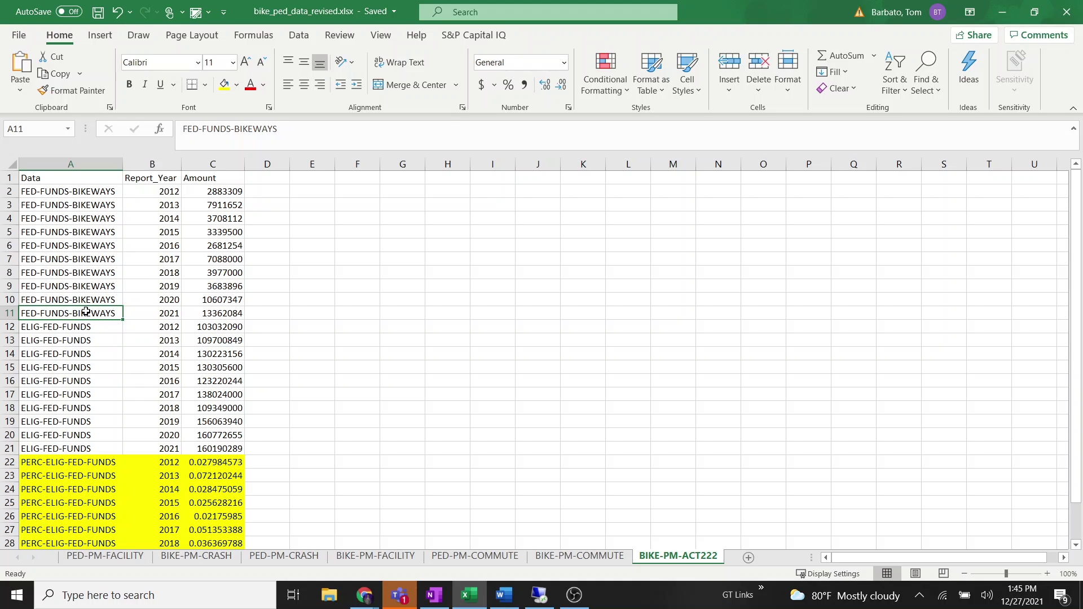
mouse_move(86, 312)
left_mouse_down()
mouse_move(158, 312)
mouse_move(88, 313)
left_mouse_up()
left_click(8, 327)
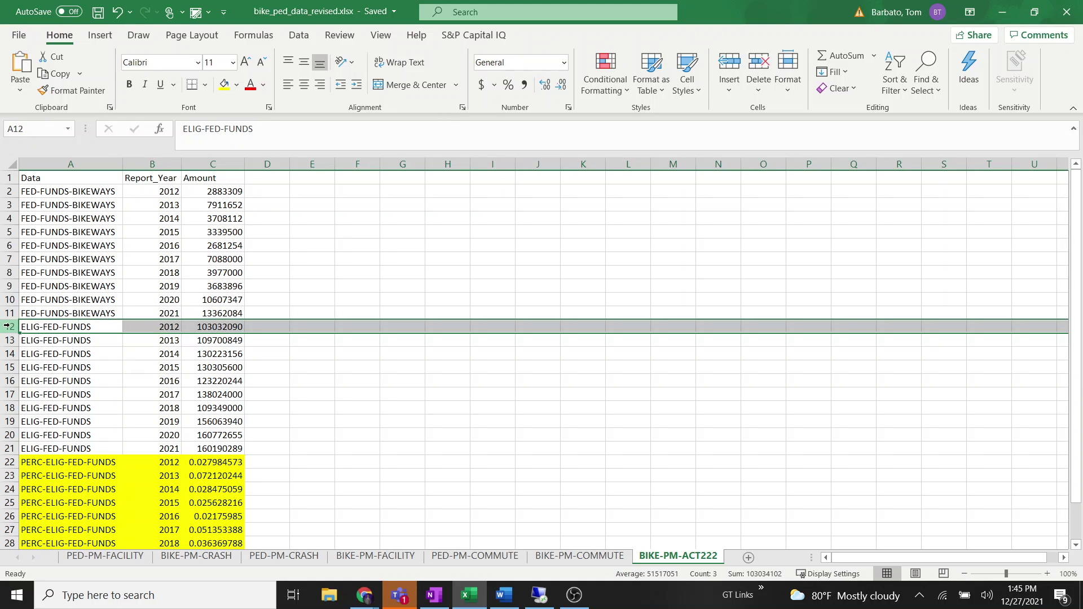
left_click(78, 312)
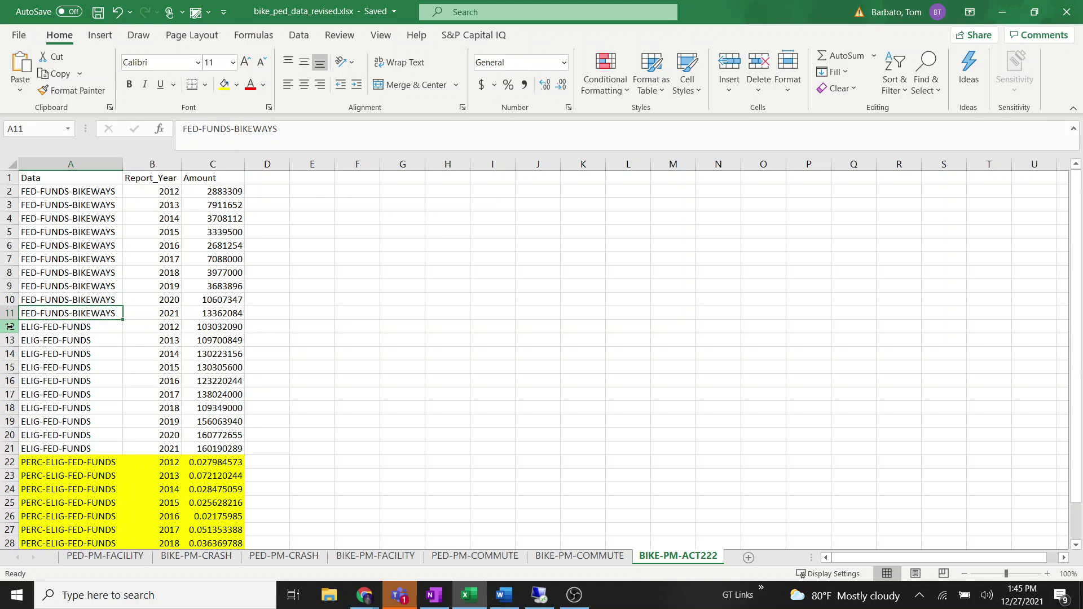
Insert a blank row 12 above the ELIG-FED-FUNDS rows and enter year 2022 in B12.
left_click(9, 326)
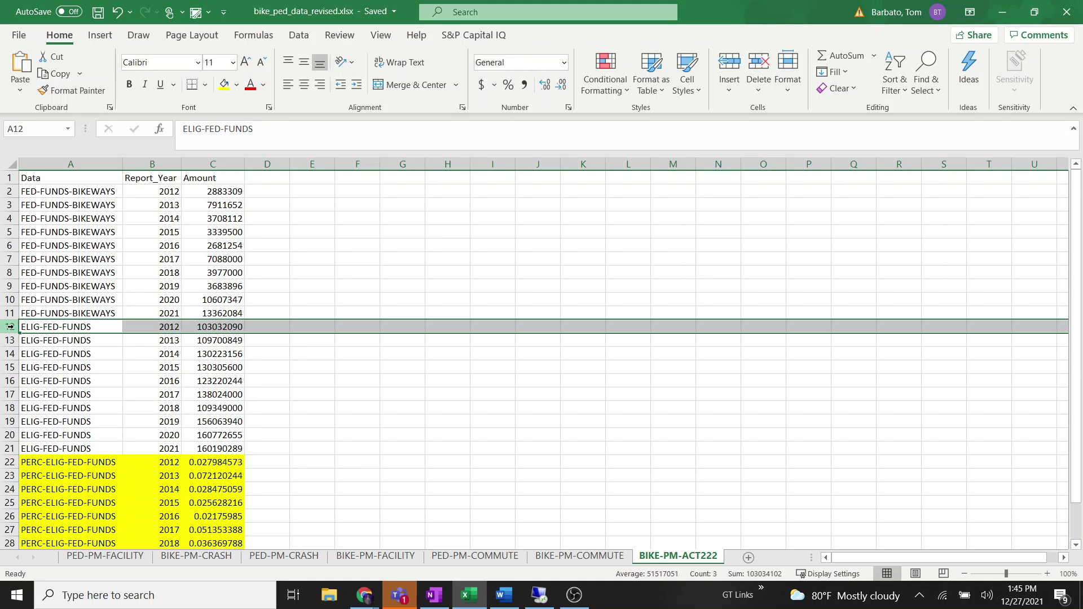
left_click(731, 61)
left_click(416, 300)
left_click(104, 327)
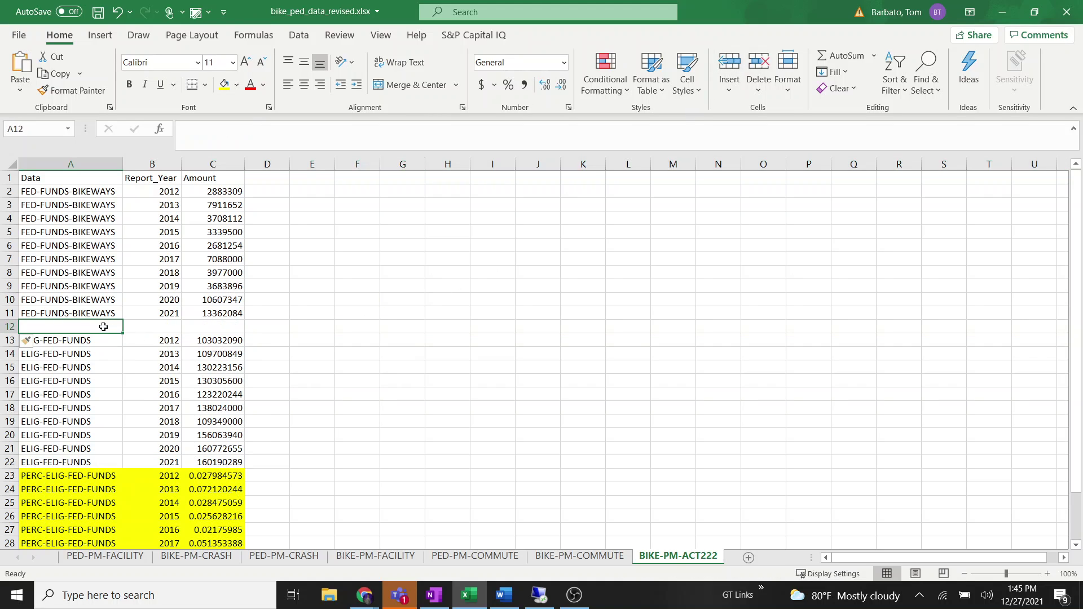
left_click(164, 328)
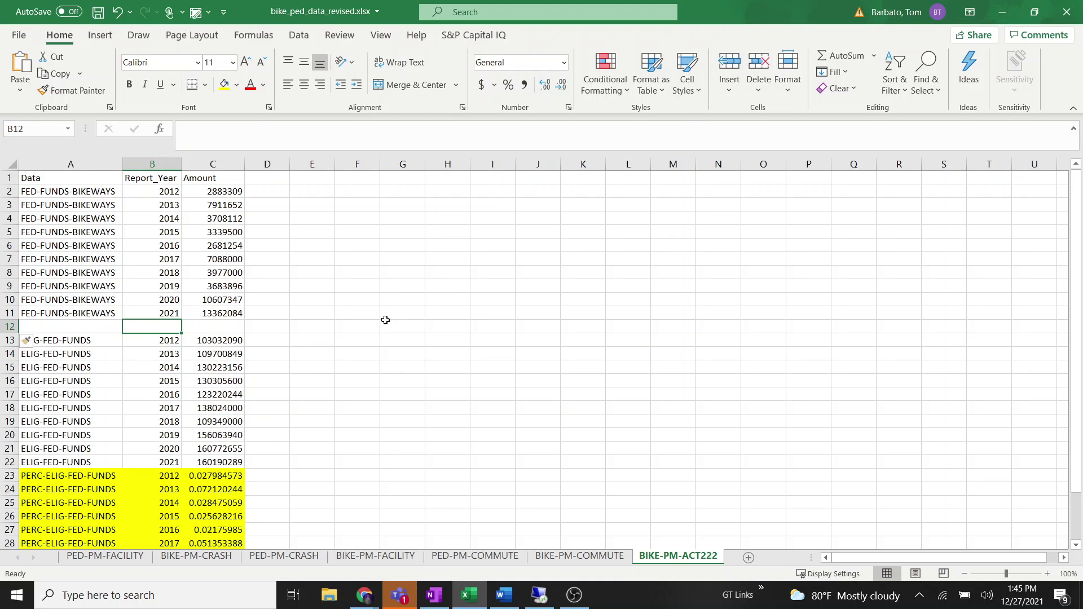
type("2022")
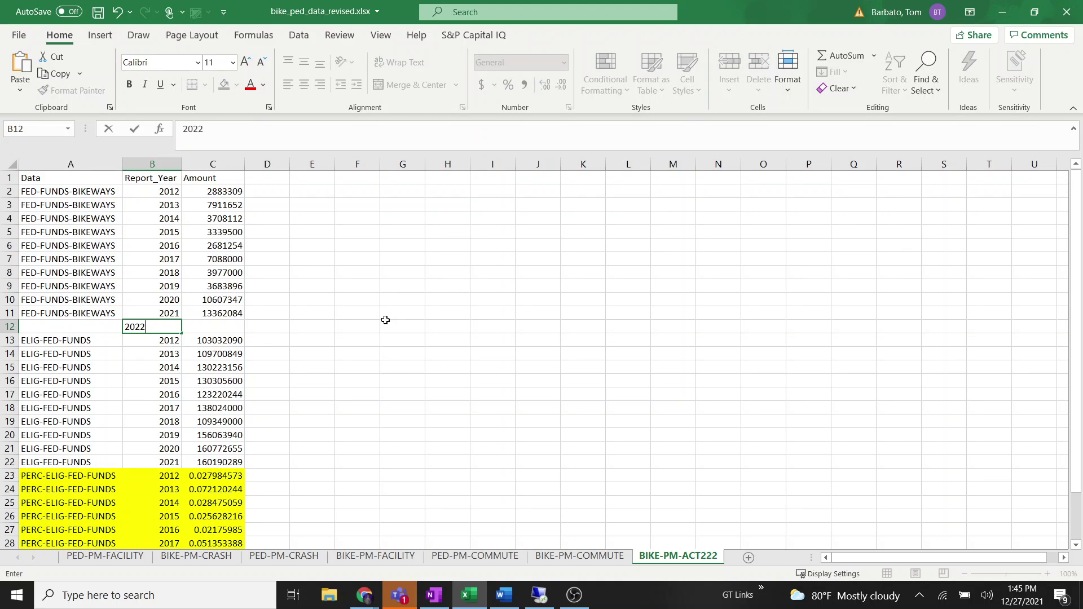
key("Tab")
Fill the FED-FUNDS-BIKEWAYS label down into A12 and enter the new row's amount.
left_click(103, 324)
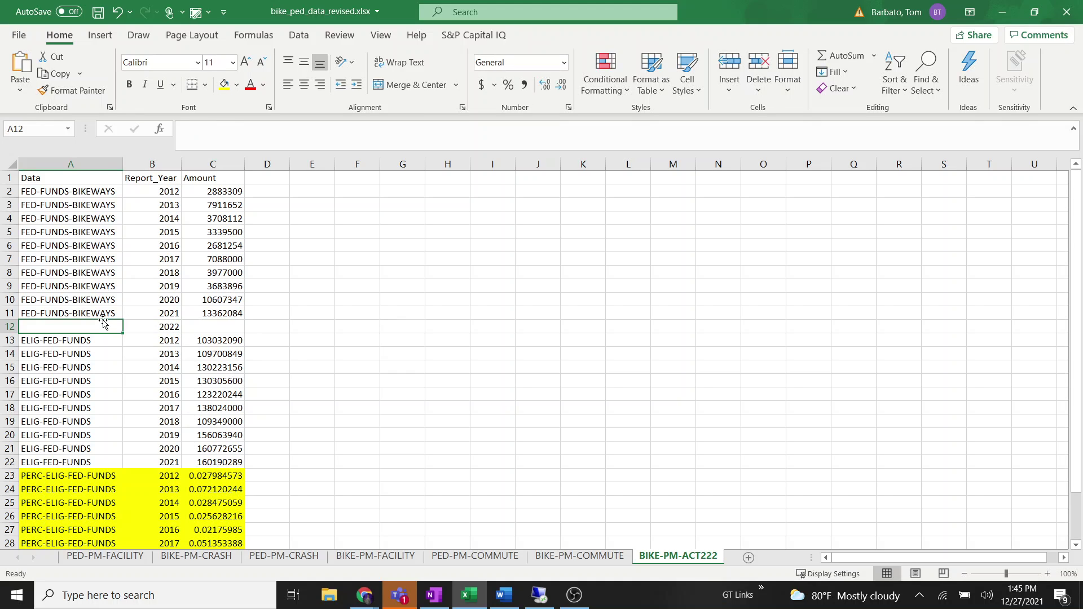
left_click(108, 314)
left_click_drag(121, 322, 120, 334)
left_click(221, 324)
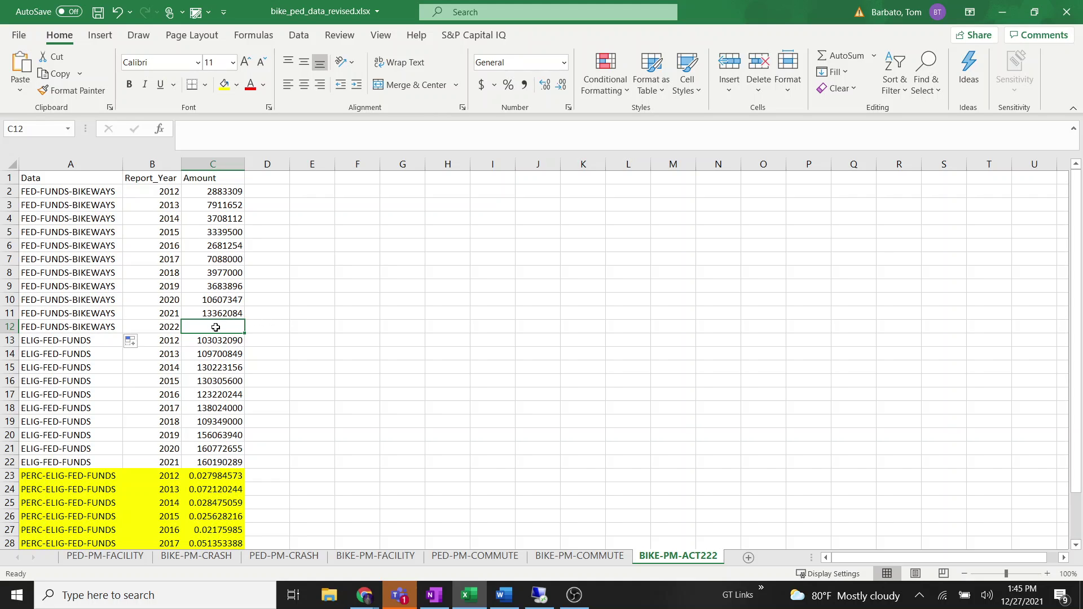
type("222")
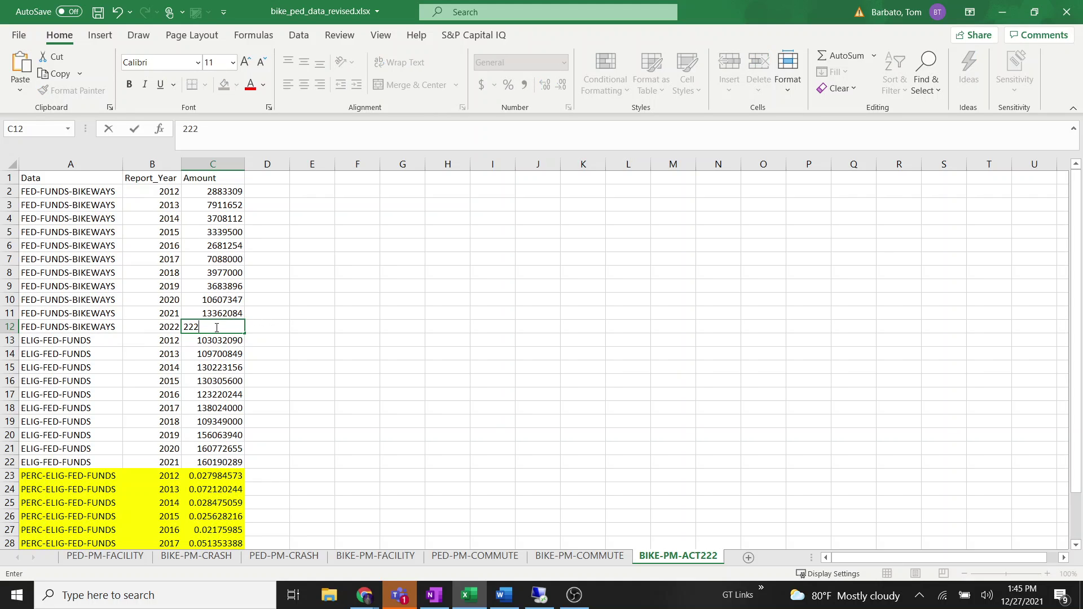
type("33344455")
key("Tab")
Correct the amount in C12 to 222333444 and select the finished 2022 row.
left_click(216, 328)
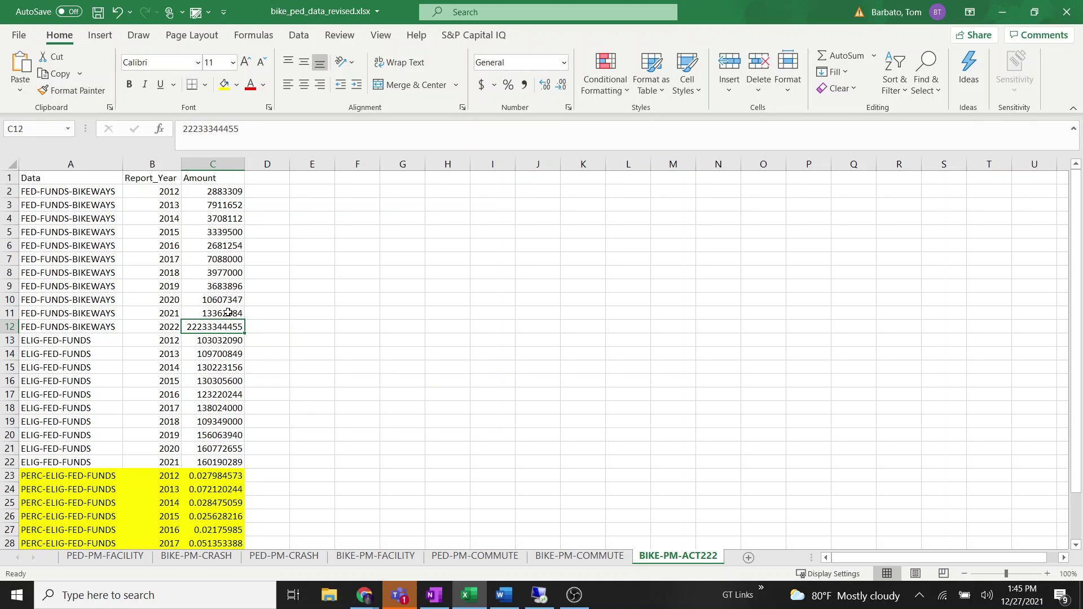
left_click(243, 130)
key("BackSpace")
key("BackSpace")
key("Return")
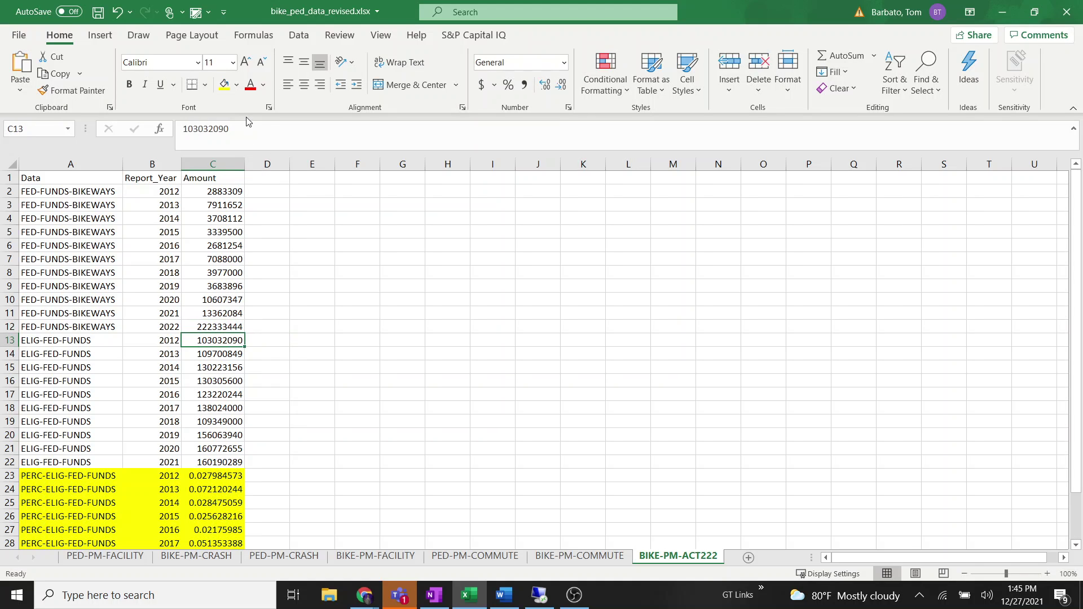
left_click(304, 328)
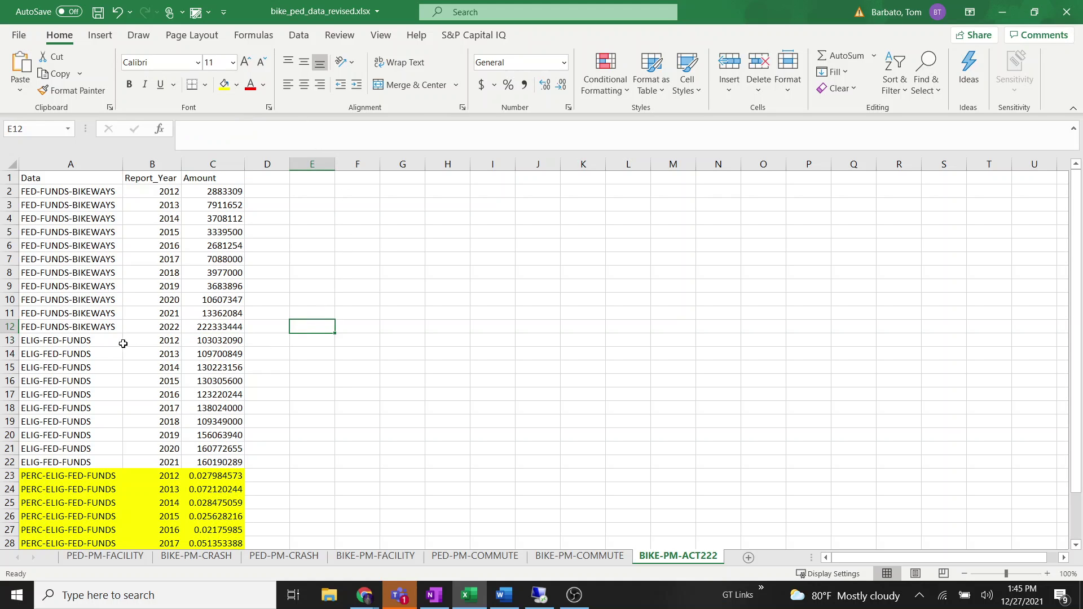
left_click_drag(84, 332, 218, 322)
Insert a blank row 23 above the PERC-ELIG-FED-FUNDS rows and enter year 2022.
scroll(294, 291, "down", 3)
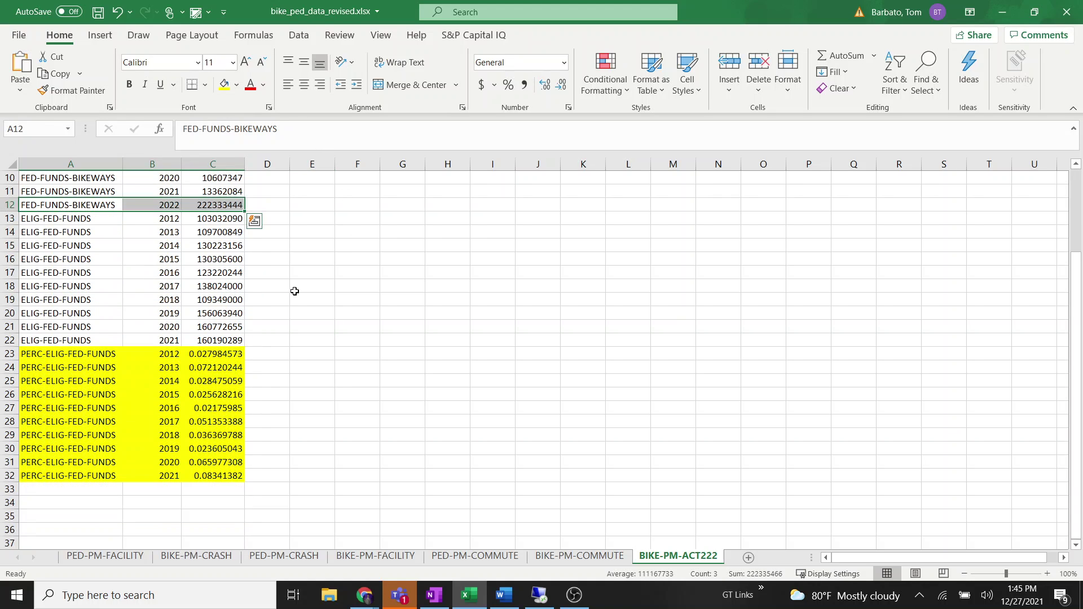
left_click(104, 339)
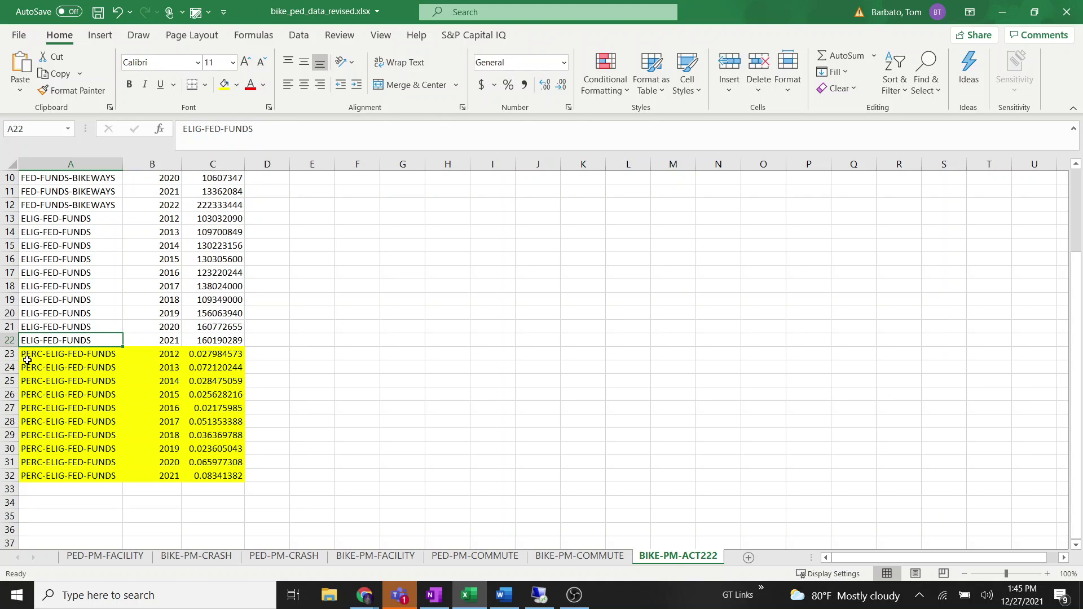
left_click(10, 354)
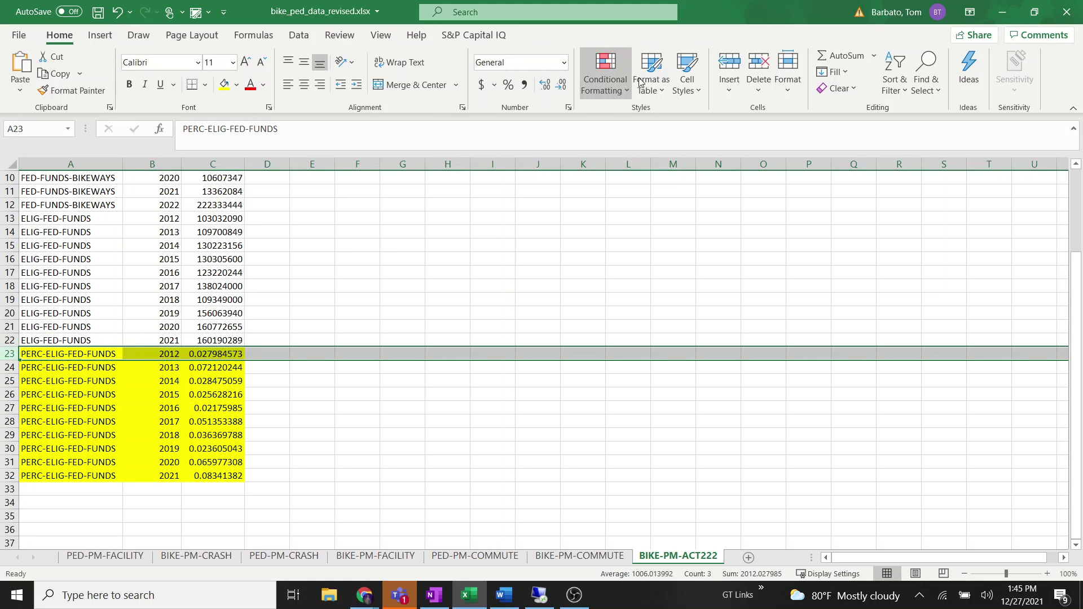
left_click(732, 58)
left_click(84, 341)
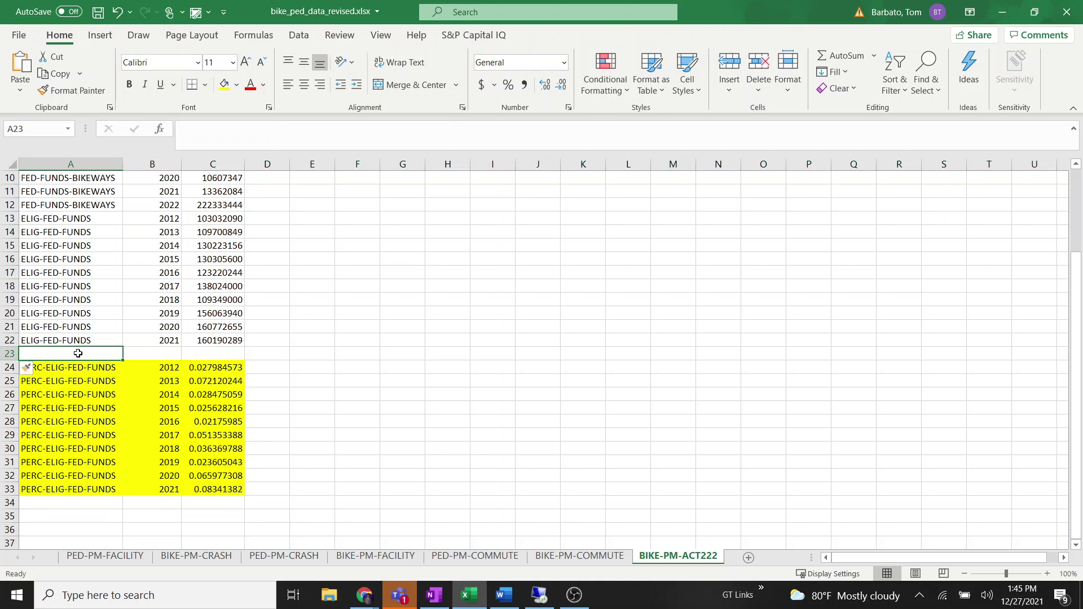
left_click(140, 351)
type("2022")
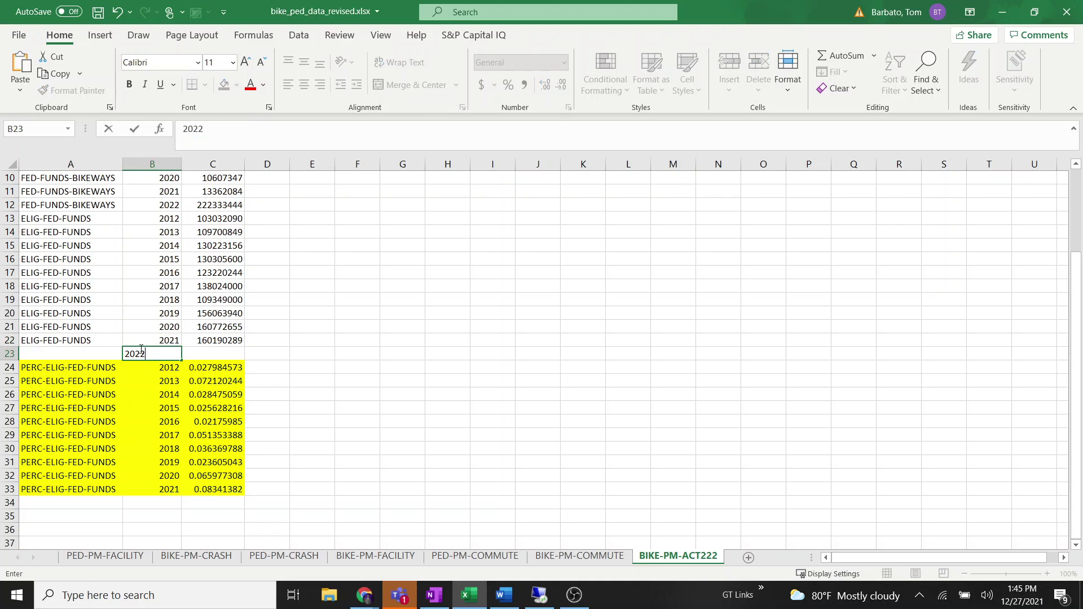
key("Tab")
Fill the ELIG-FED-FUNDS label down into A23 and save the workbook.
left_click(60, 338)
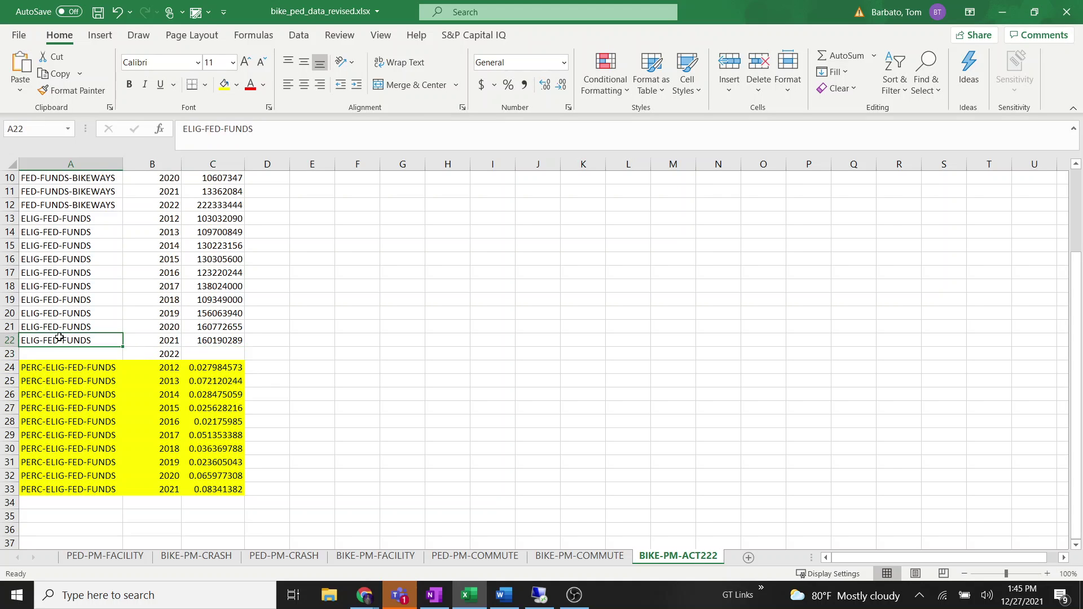
left_click_drag(122, 346, 88, 354)
left_click(88, 355)
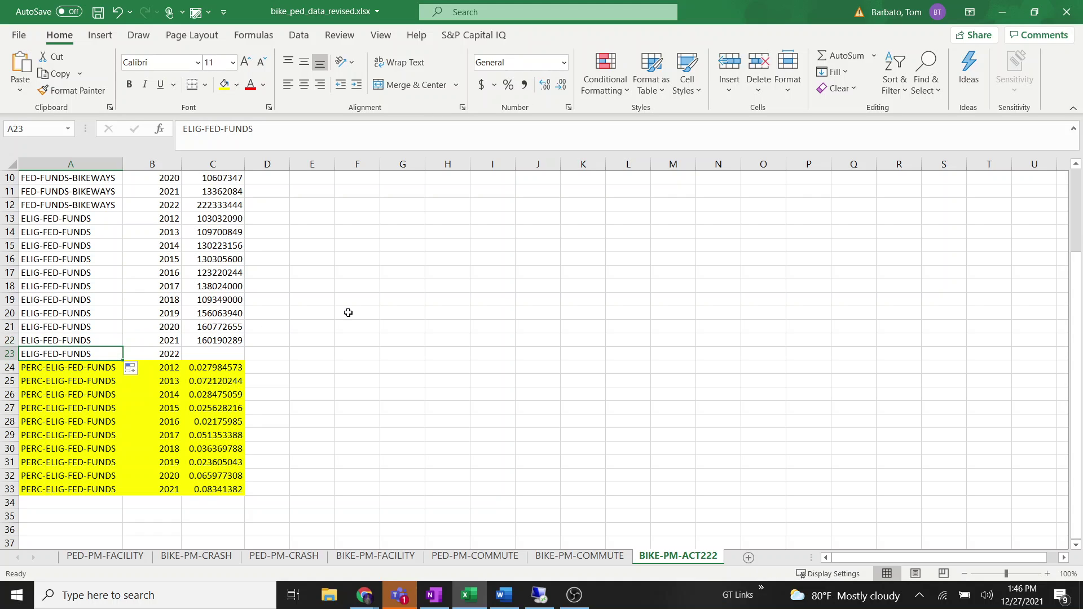
left_click(250, 340)
key("ctrl+s")
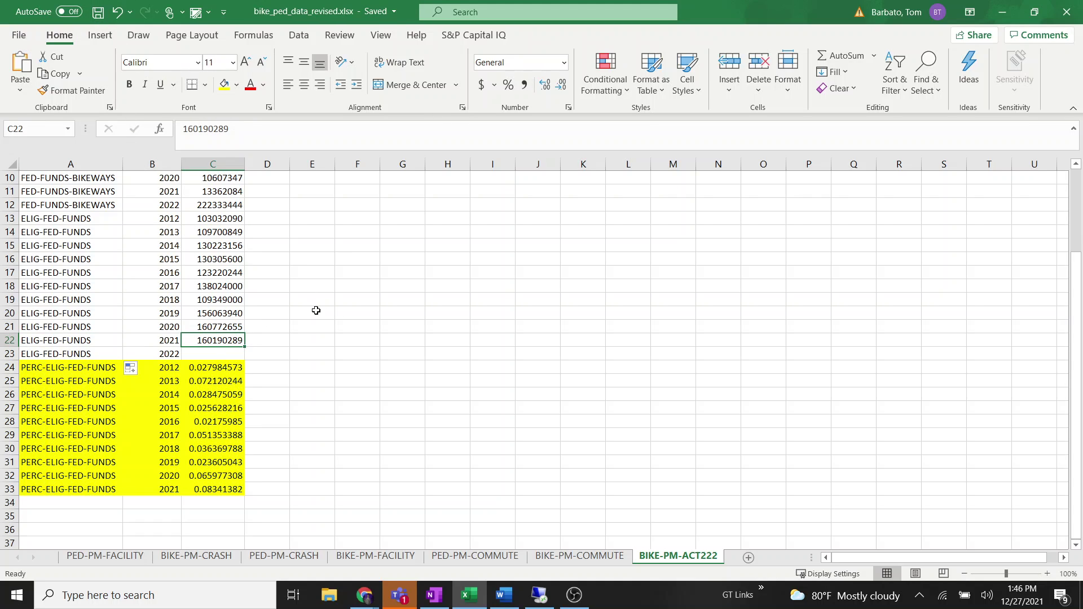
scroll(316, 310, "up", 3)
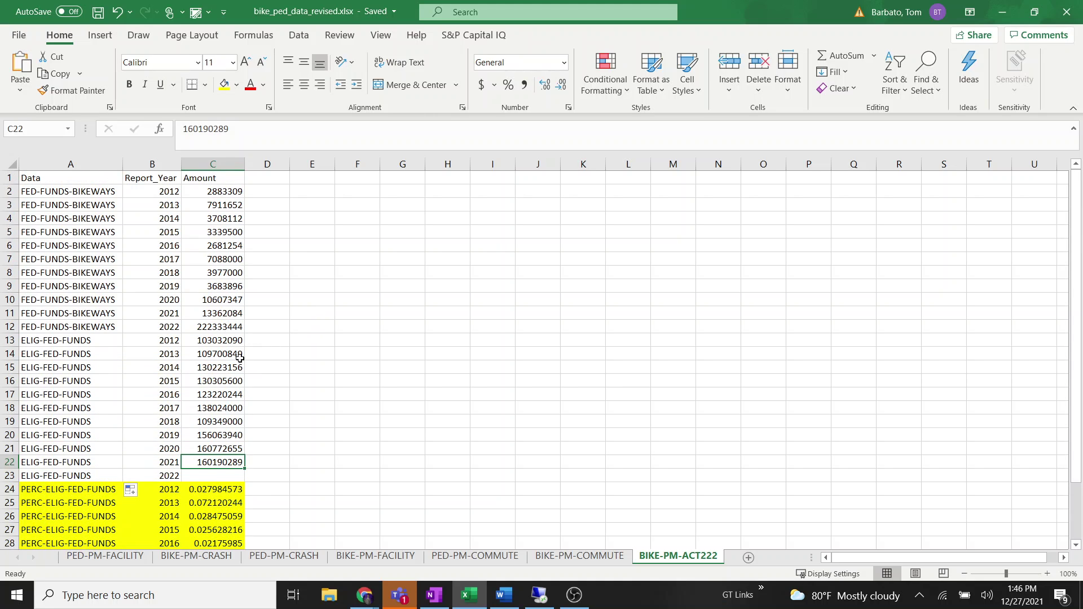
left_click(161, 476)
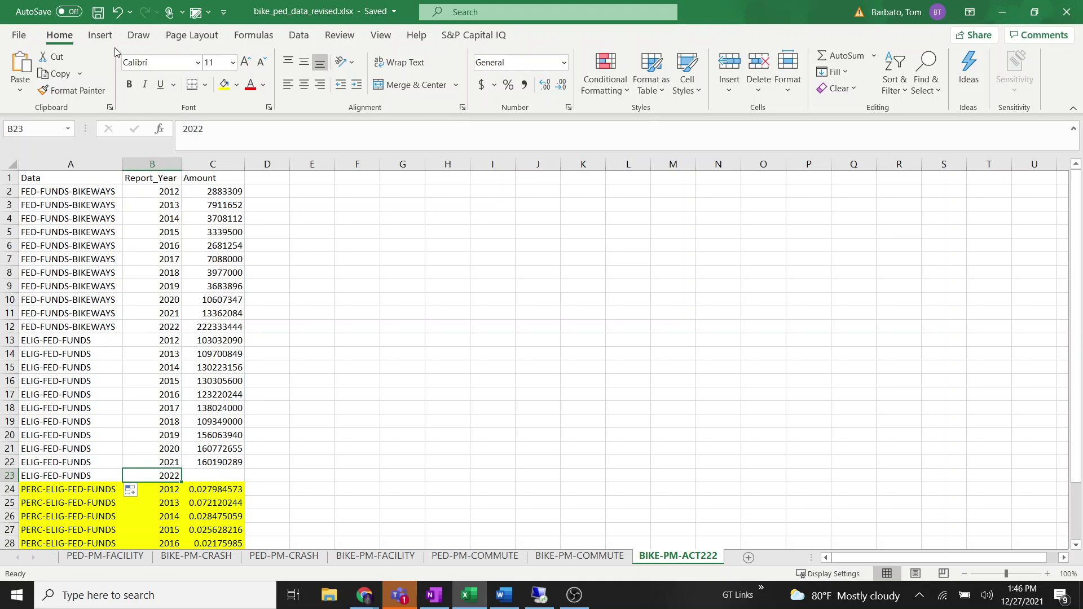
left_click(98, 12)
Enter 4455667 as the 2022 amount in C23 and save the workbook.
left_click(204, 476)
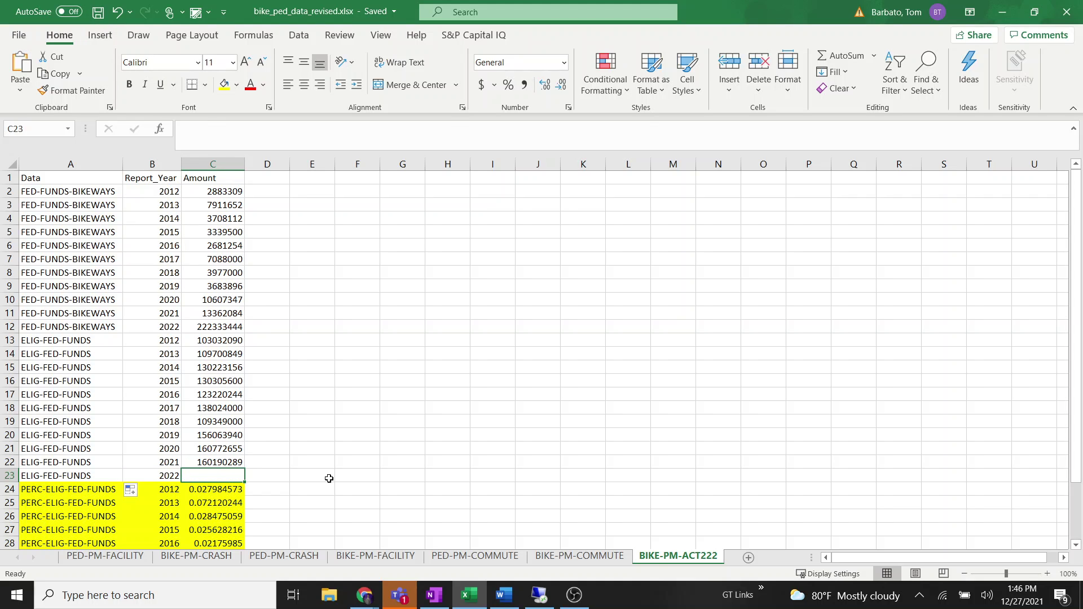
type("4455667")
key("Tab")
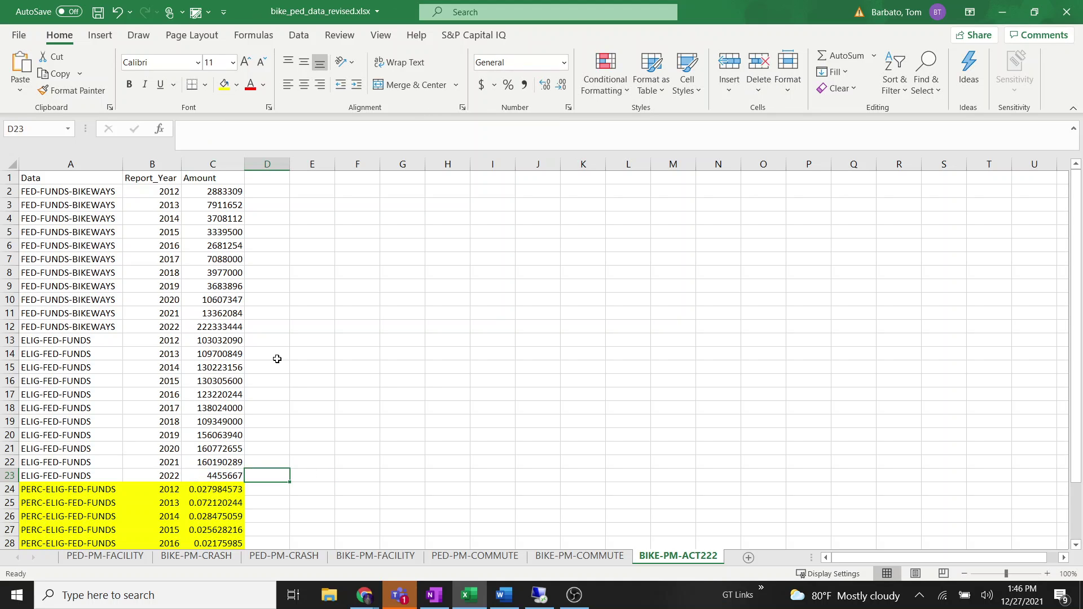
left_click(98, 12)
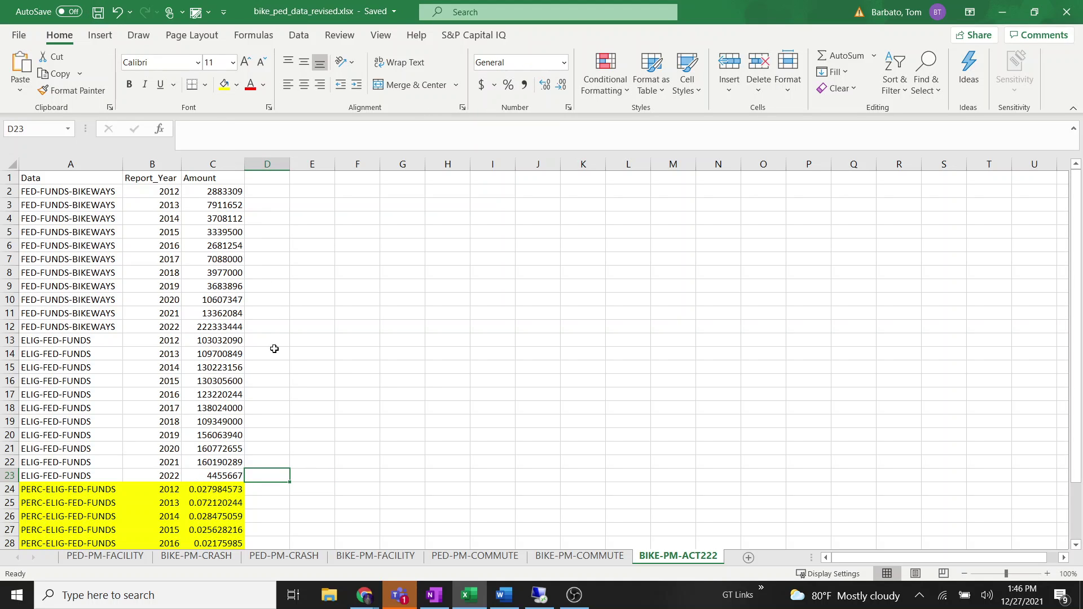
Go to the BIKE-PM-ACT222_REVISED dataset page in Chrome and start a draft with Edit.
left_click(373, 355)
mouse_move(359, 600)
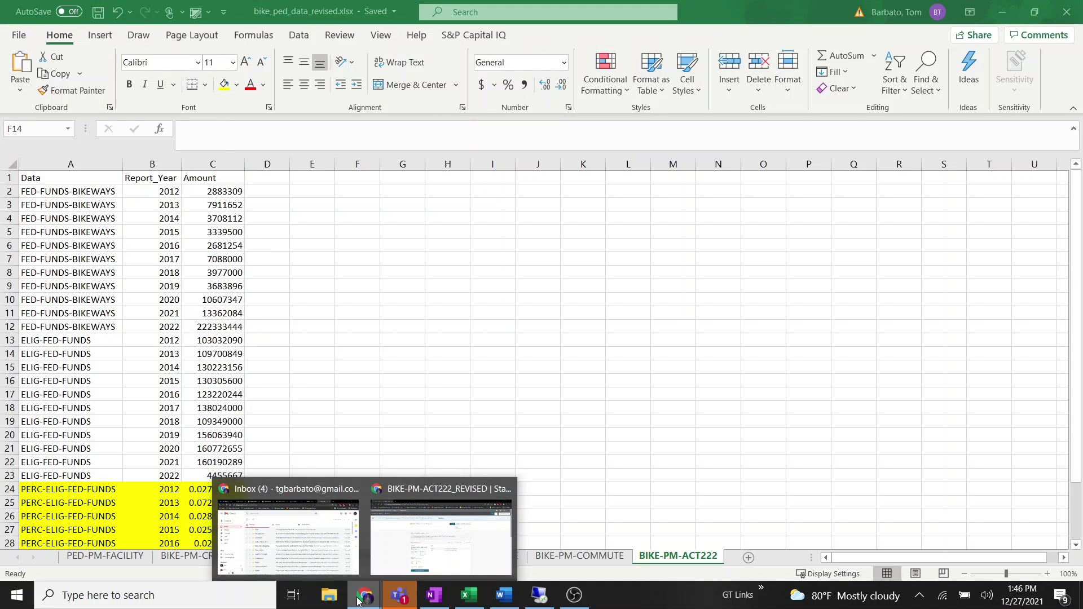
left_click(427, 546)
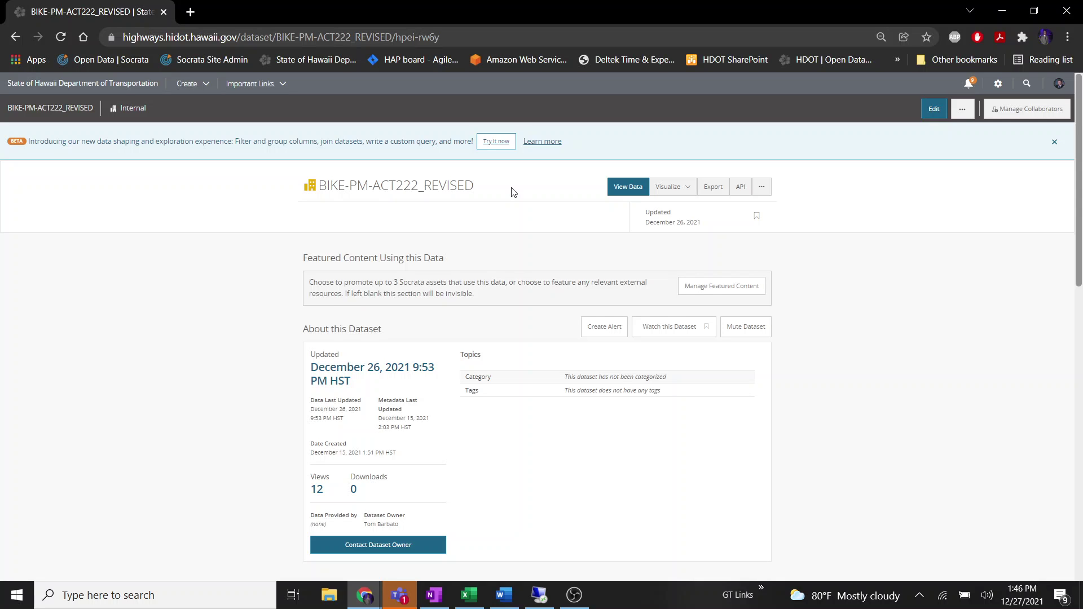
left_click(934, 111)
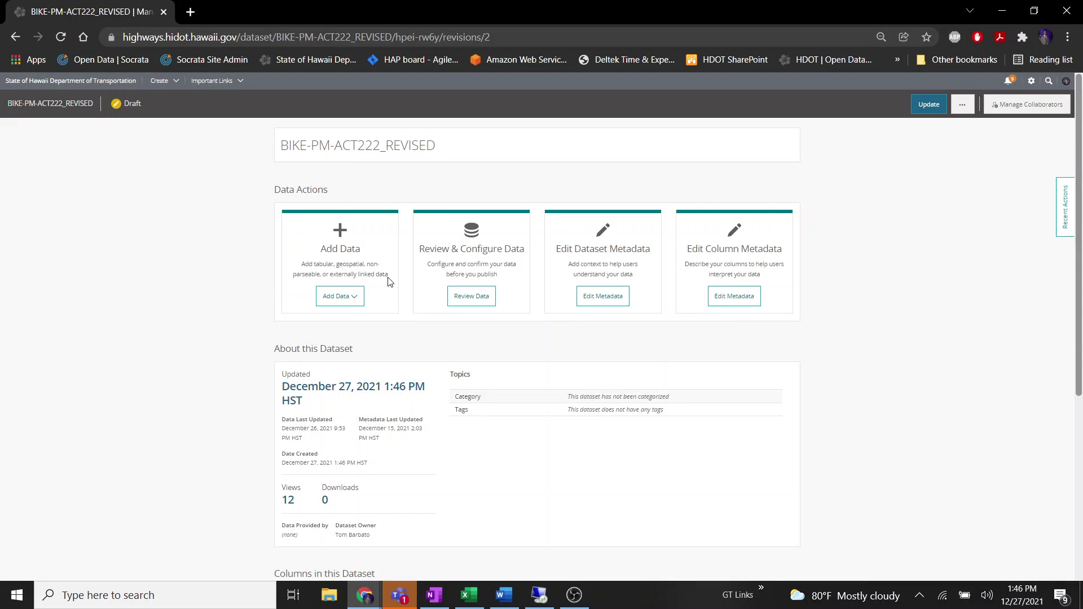
Replace the dataset's data by uploading bike_ped_data_revised.xlsx from the Desktop.
left_click(356, 299)
left_click(351, 319)
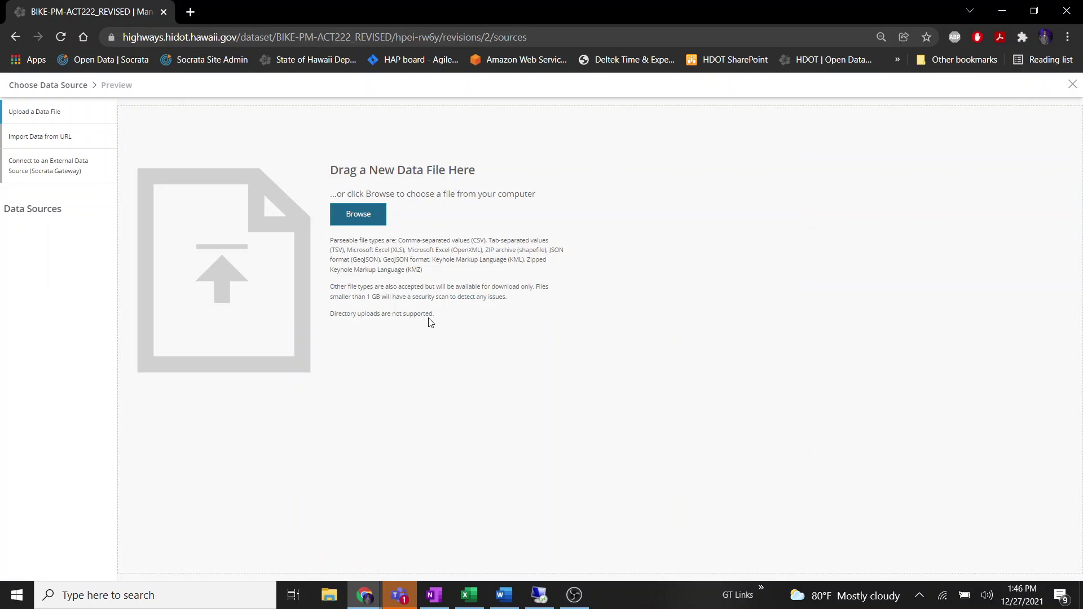
left_click(346, 210)
left_click(67, 126)
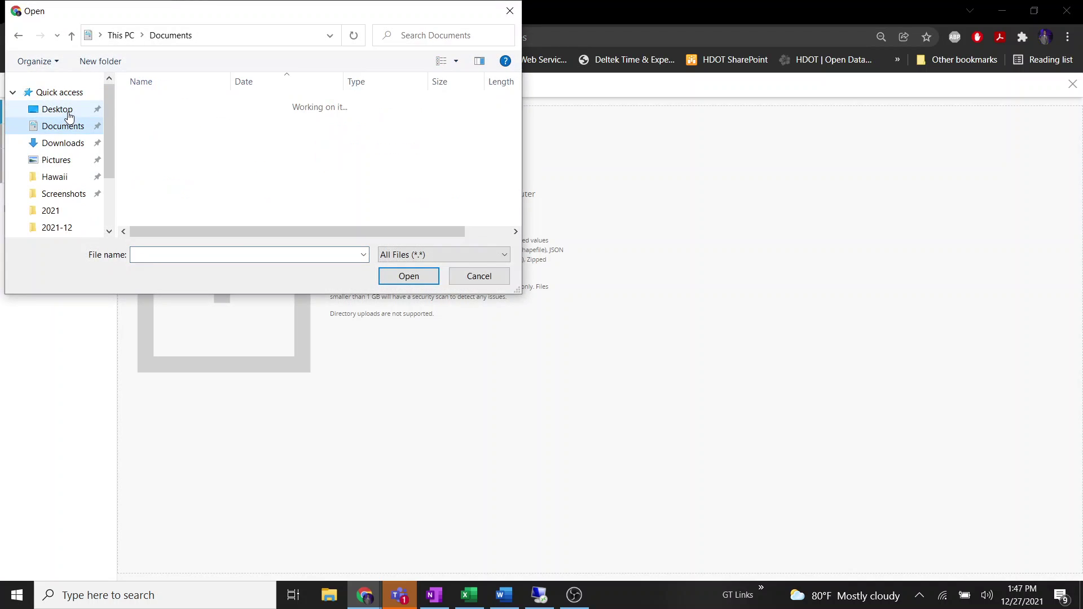
left_click(68, 115)
left_click(185, 104)
left_click(409, 276)
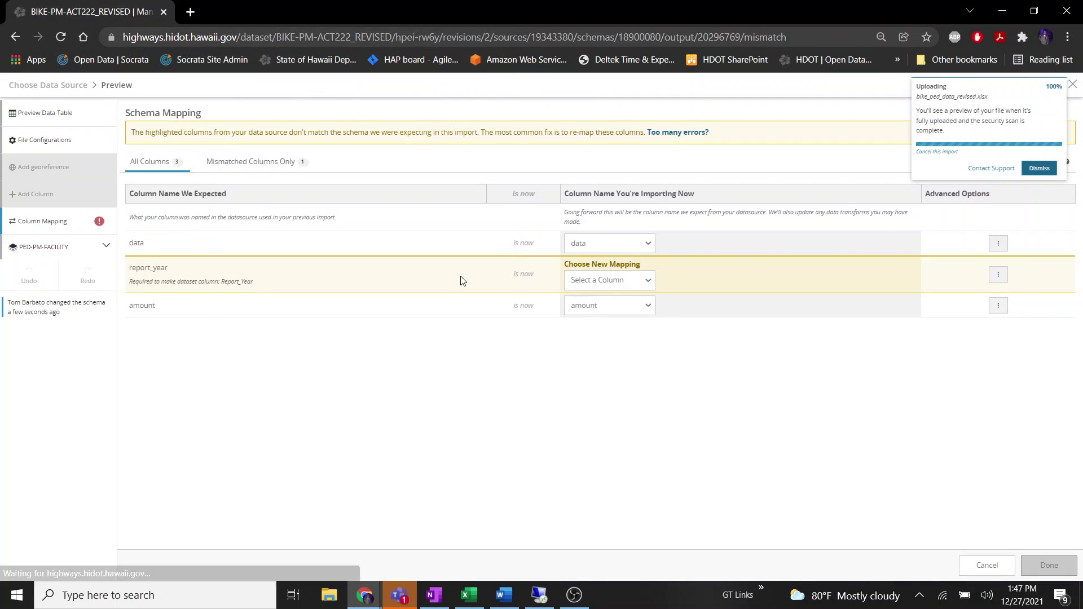
Check the workbook's sheets in Excel, then choose BIKE-PM-ACT222 as the import sheet.
left_click(106, 245)
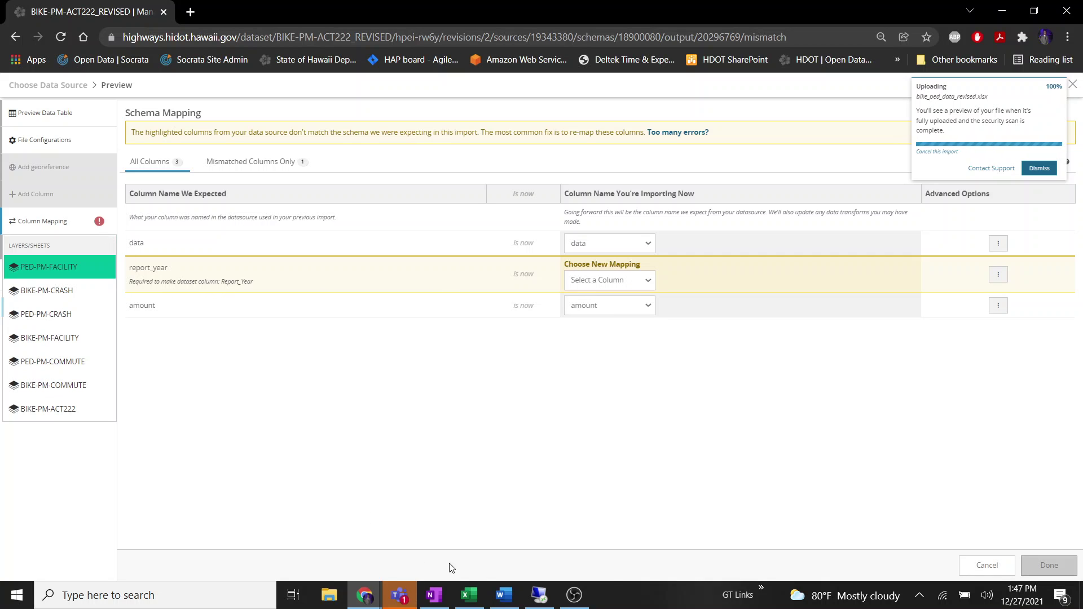
left_click(469, 594)
left_click(579, 556)
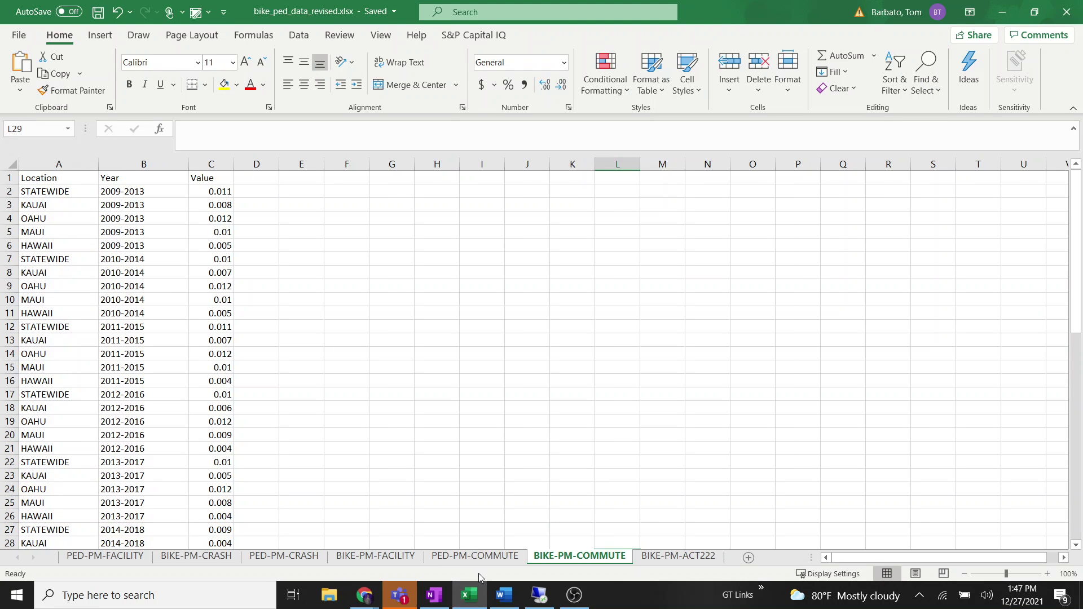
left_click(475, 556)
left_click(677, 556)
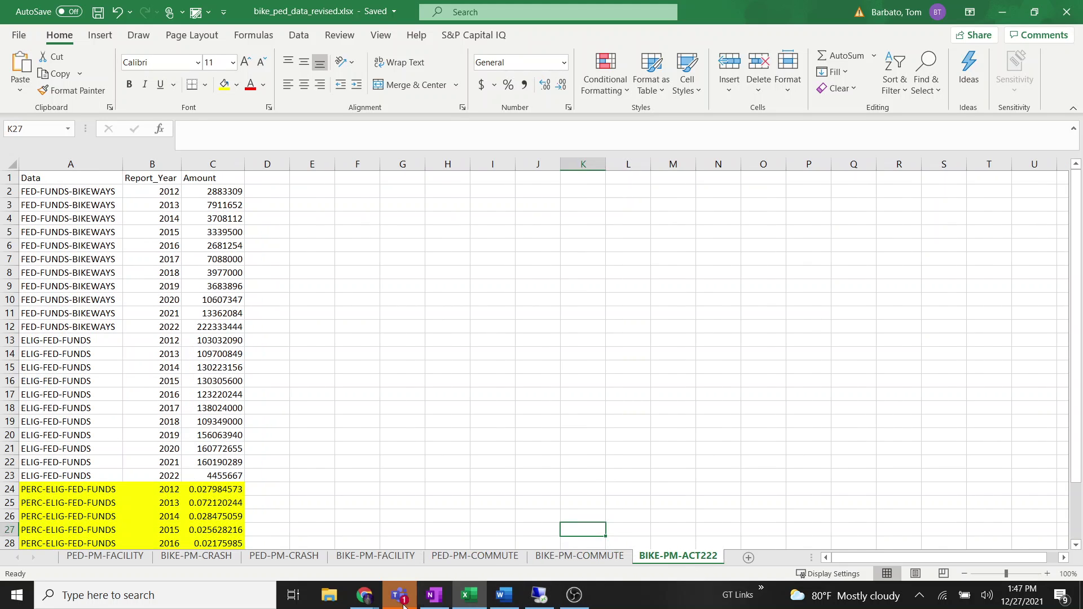
mouse_move(367, 595)
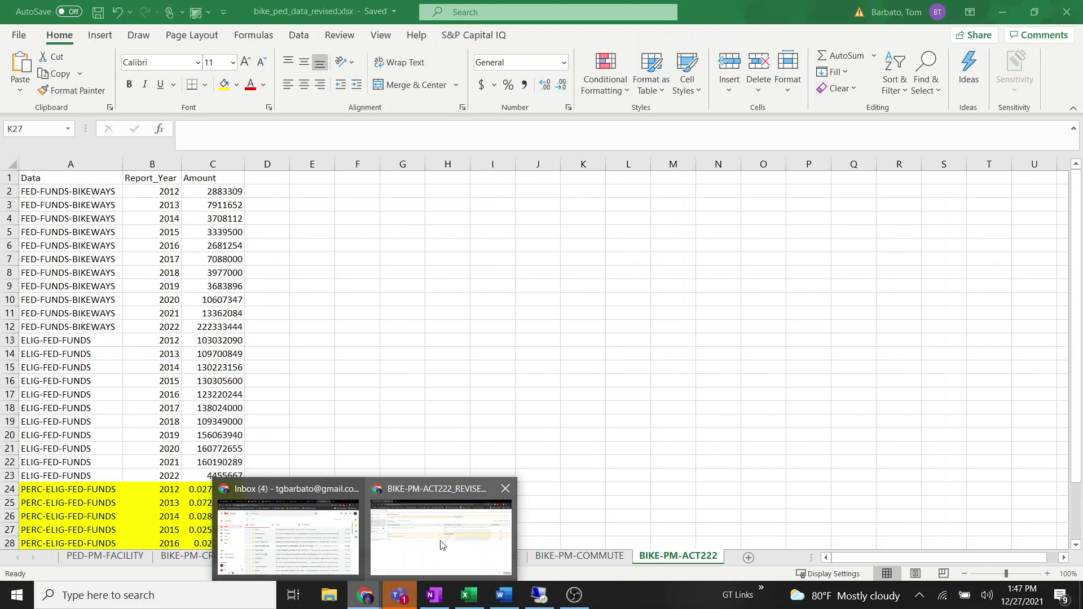
left_click(451, 502)
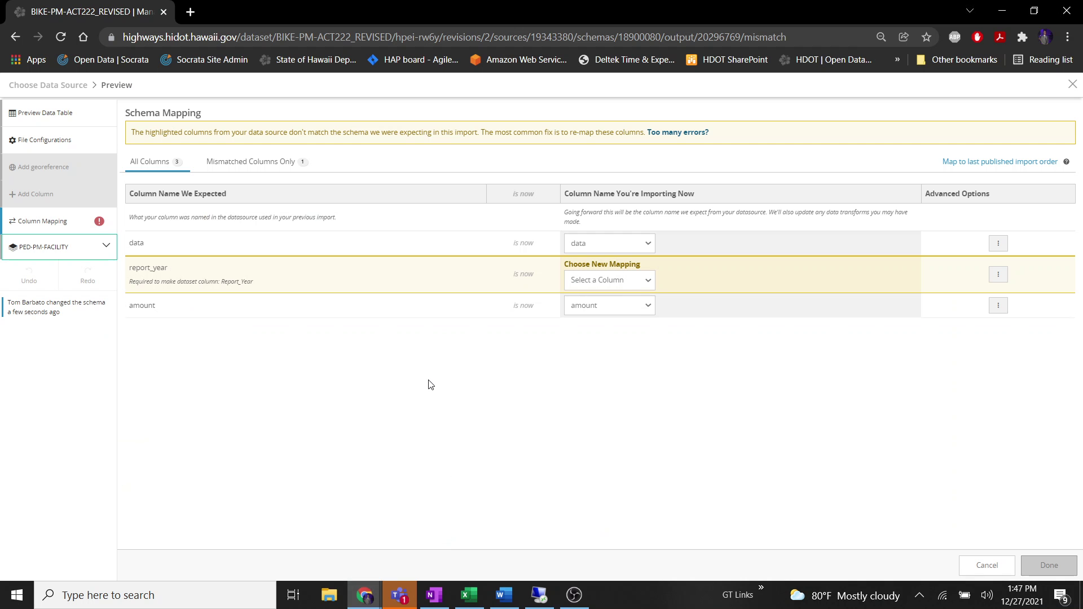
left_click(110, 251)
left_click(66, 409)
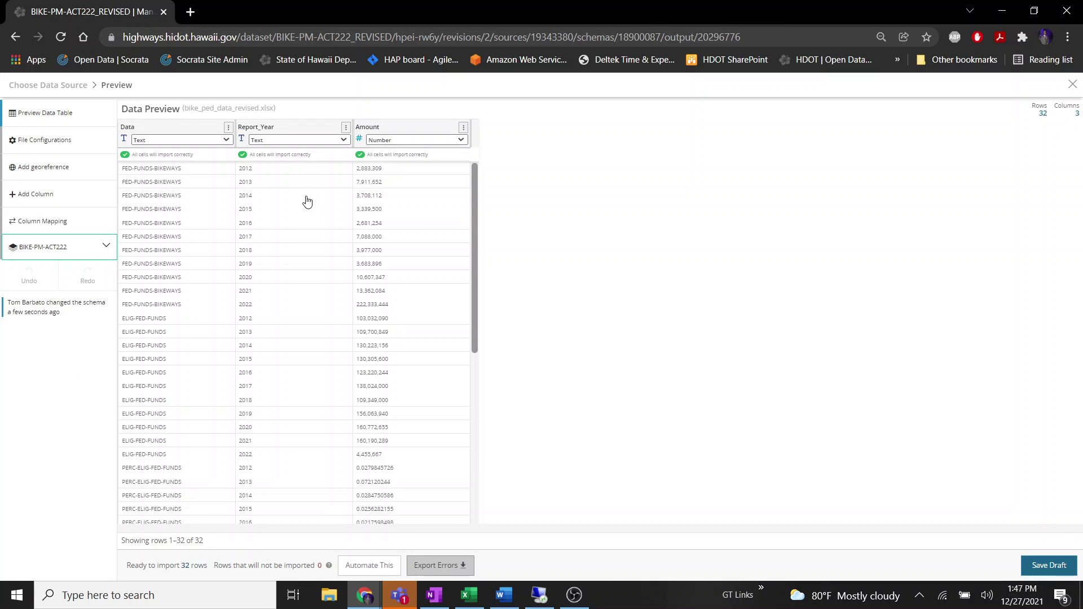
Review the 32-row BIKE-PM-ACT222 data preview and save it as the draft.
scroll(307, 200, "down", 3)
scroll(289, 254, "up", 3)
scroll(294, 303, "down", 4)
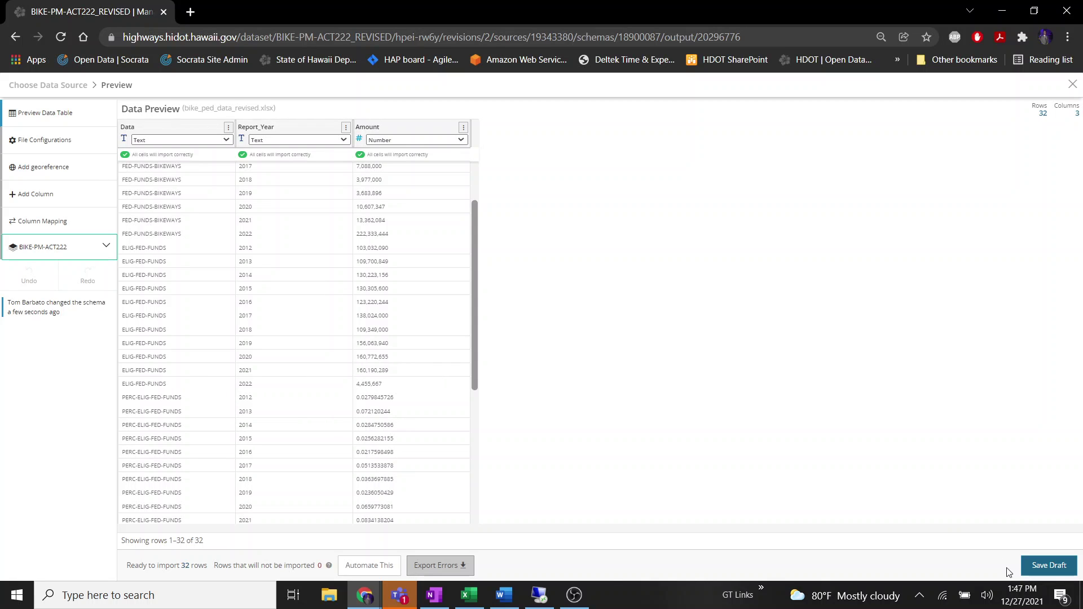
left_click(1041, 568)
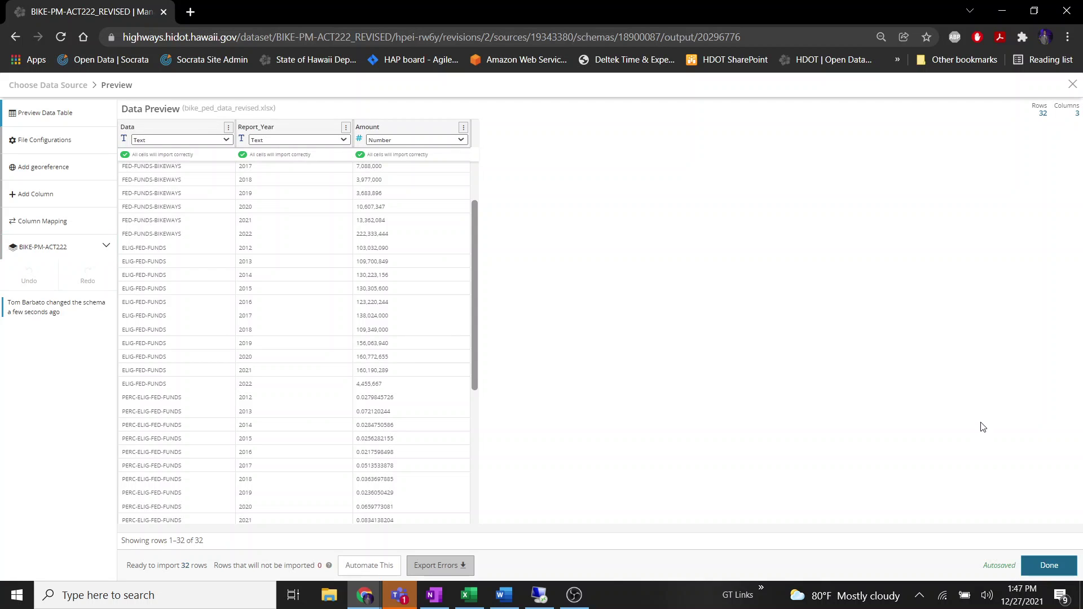
scroll(556, 337, "down", 5)
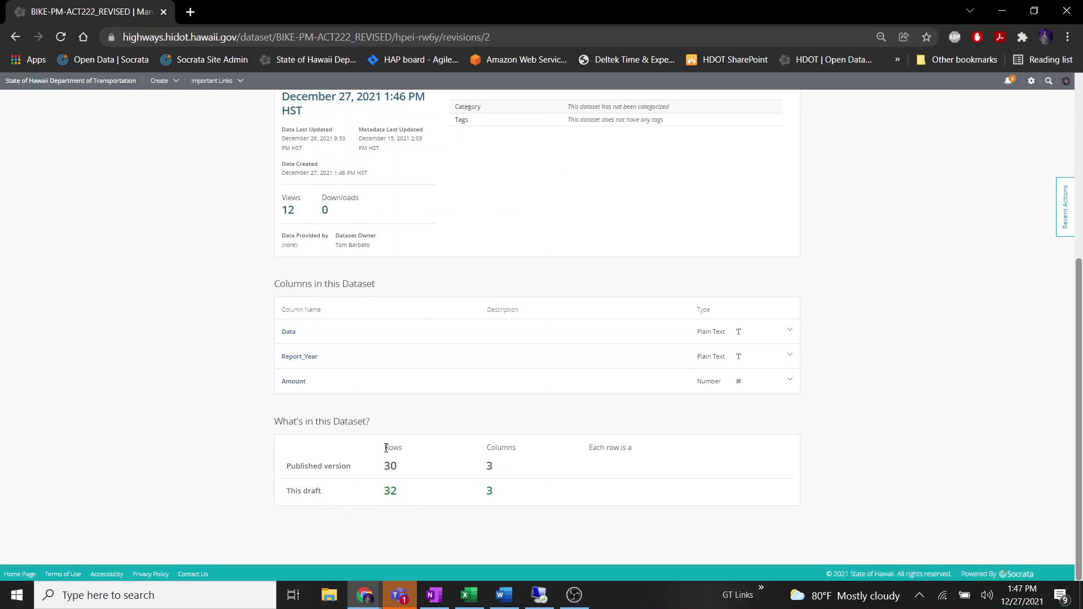
Publish the draft's 32-row update over the 30-row version and go to the primer page.
left_click_drag(388, 463, 399, 492)
left_click(438, 490)
scroll(705, 460, "up", 5)
left_click(920, 105)
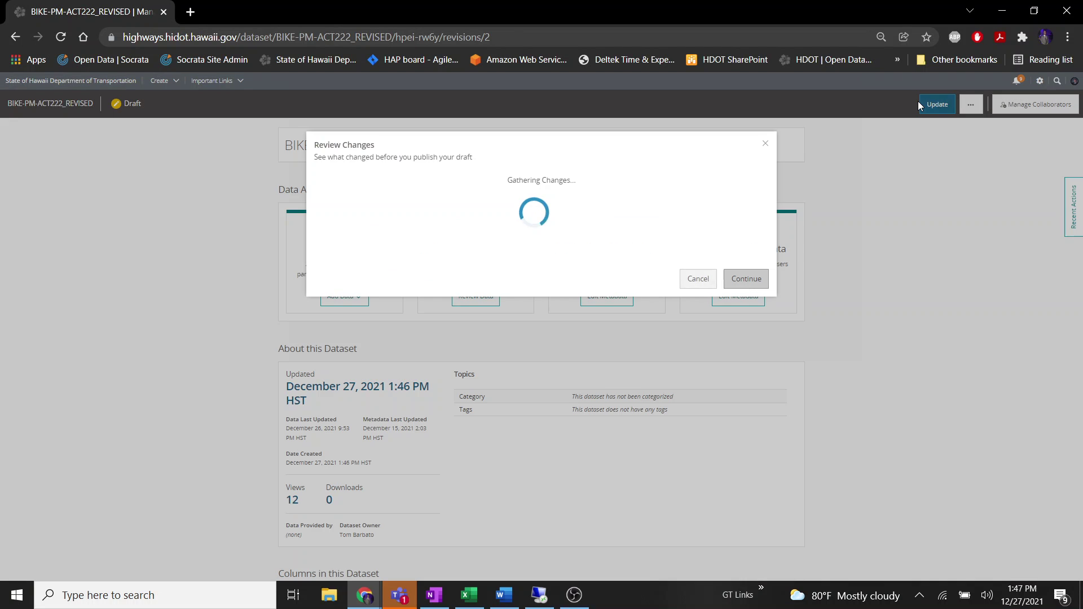
left_click(745, 248)
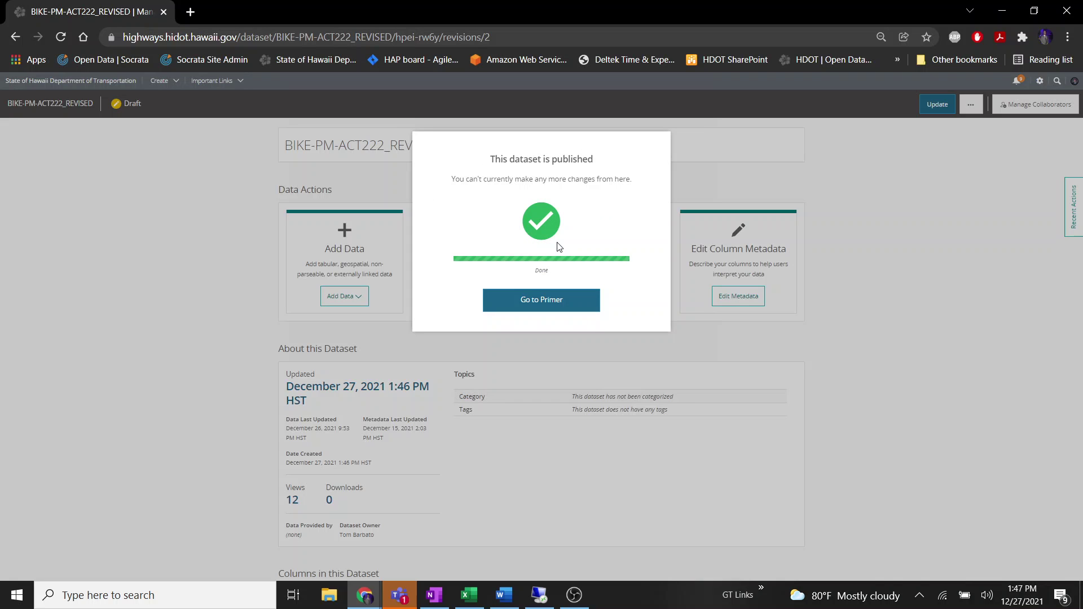
left_click(545, 305)
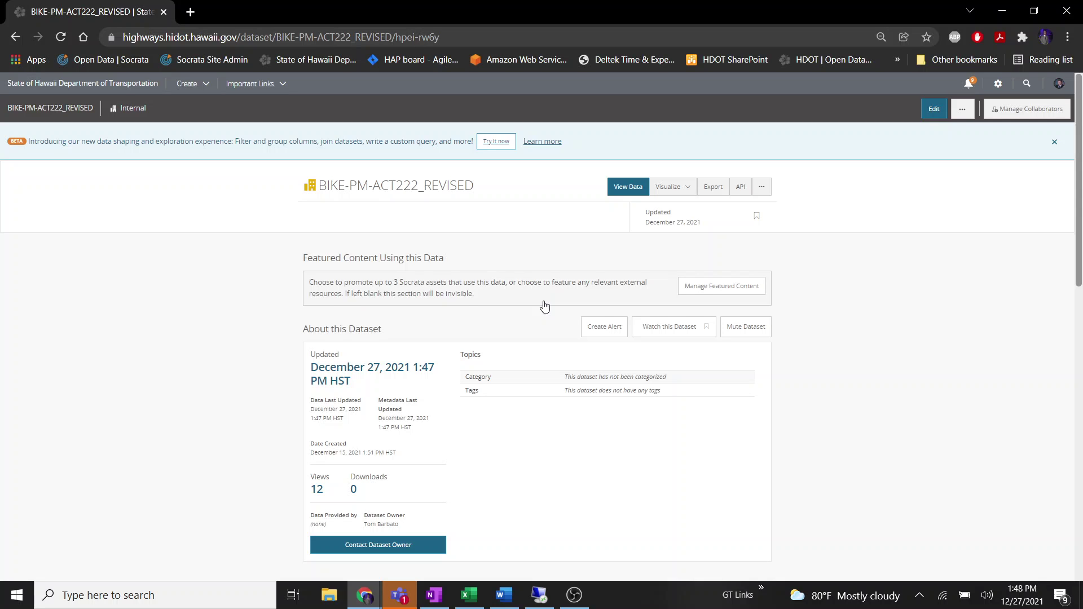
Confirm the published dataset now shows 32 rows and minimize Chrome to reach Excel.
scroll(525, 288, "down", 8)
scroll(473, 260, "up", 1)
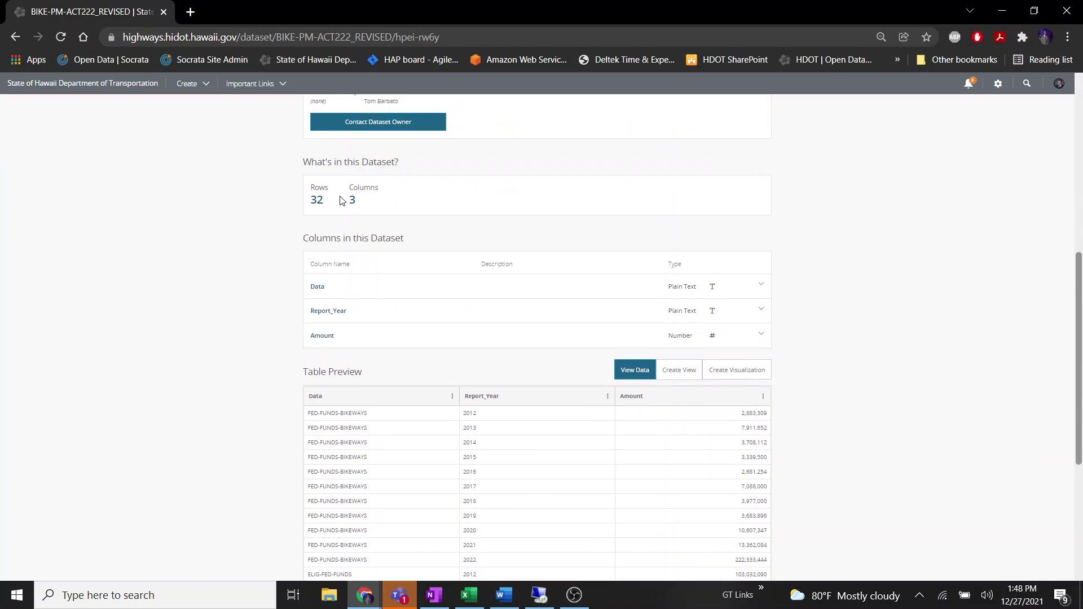
left_click_drag(331, 203, 309, 210)
left_click(327, 205)
left_click(1001, 10)
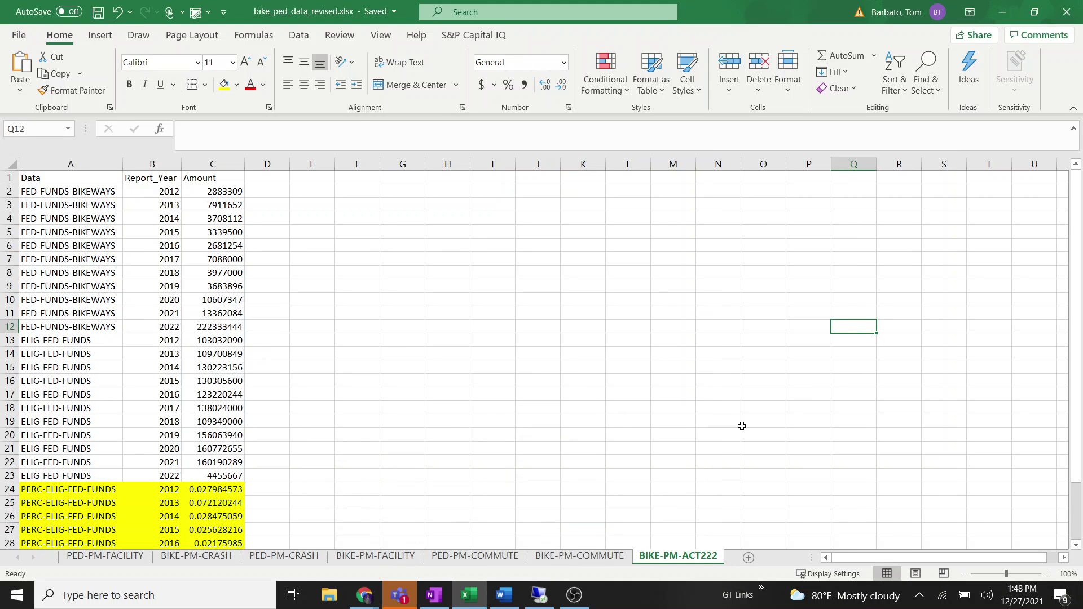
On BIKE-PM-COMMUTE, copy the location names from A32:A36 and paste them into A37:A41.
left_click(584, 559)
scroll(557, 464, "down", 3)
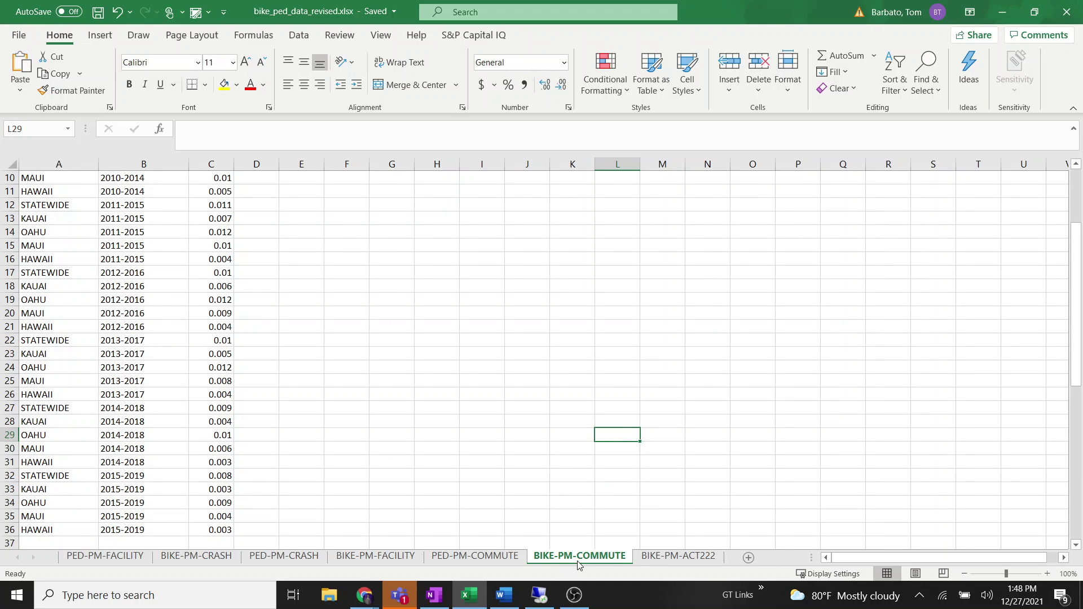
scroll(548, 508, "up", 3)
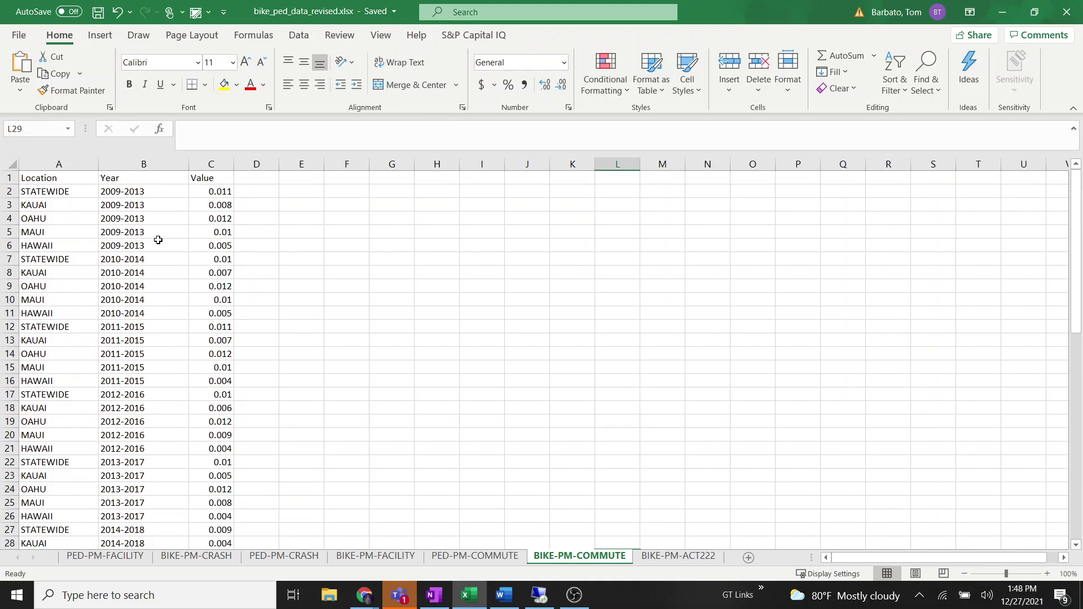
scroll(229, 275, "down", 6)
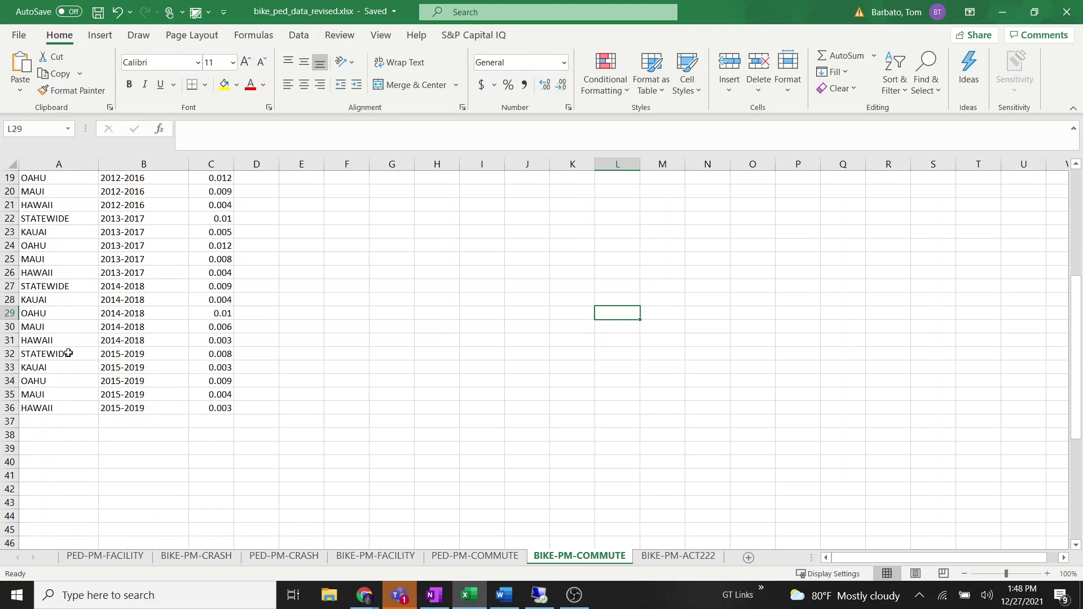
left_click_drag(68, 353, 57, 405)
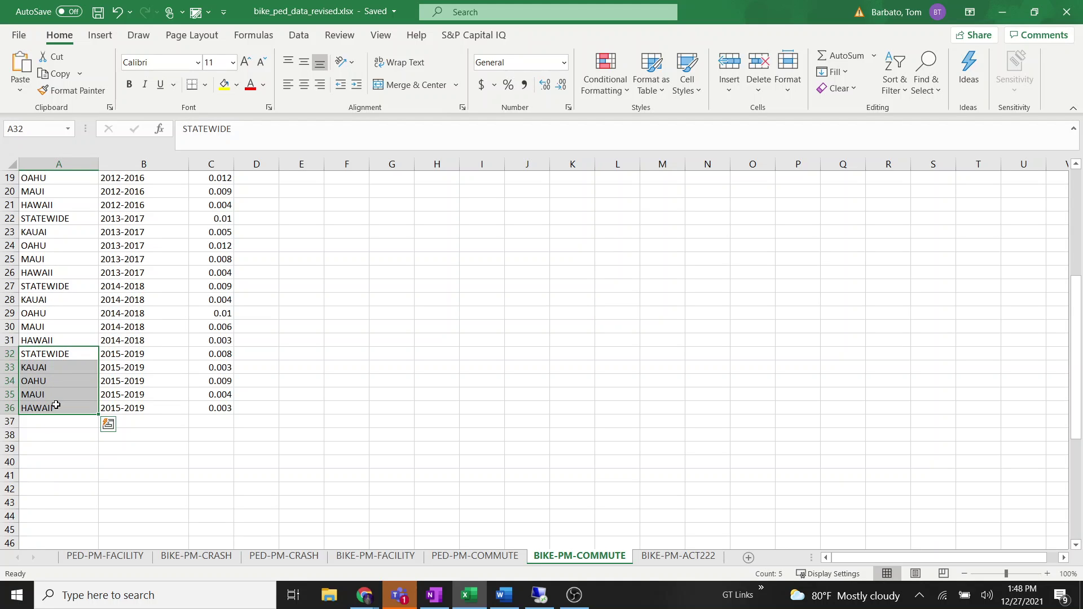
key("ctrl+c")
left_click(56, 423)
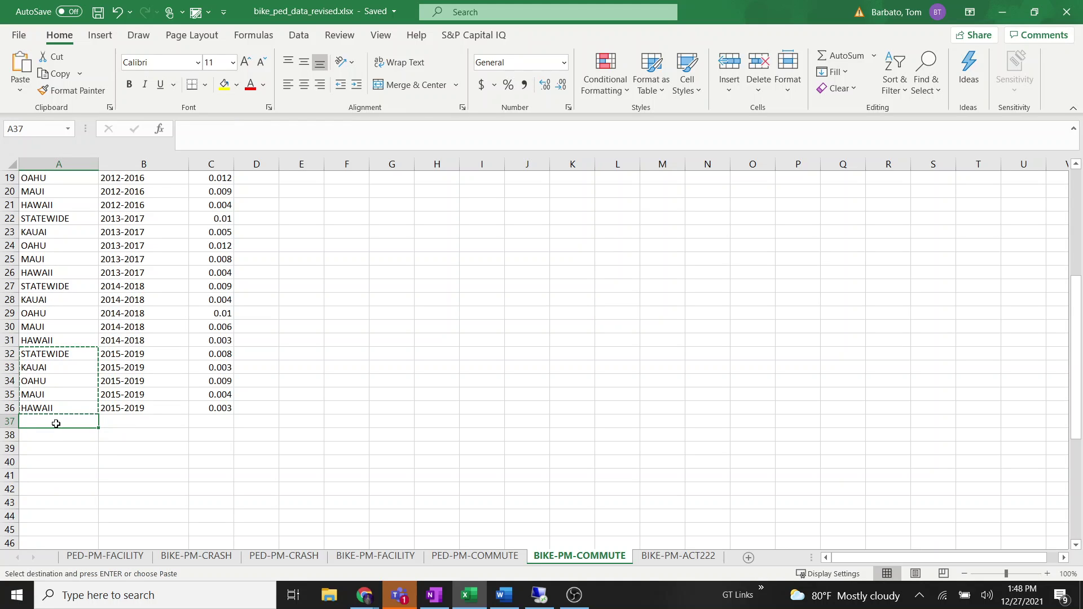
key("ctrl+v")
left_click(128, 420)
key("Escape")
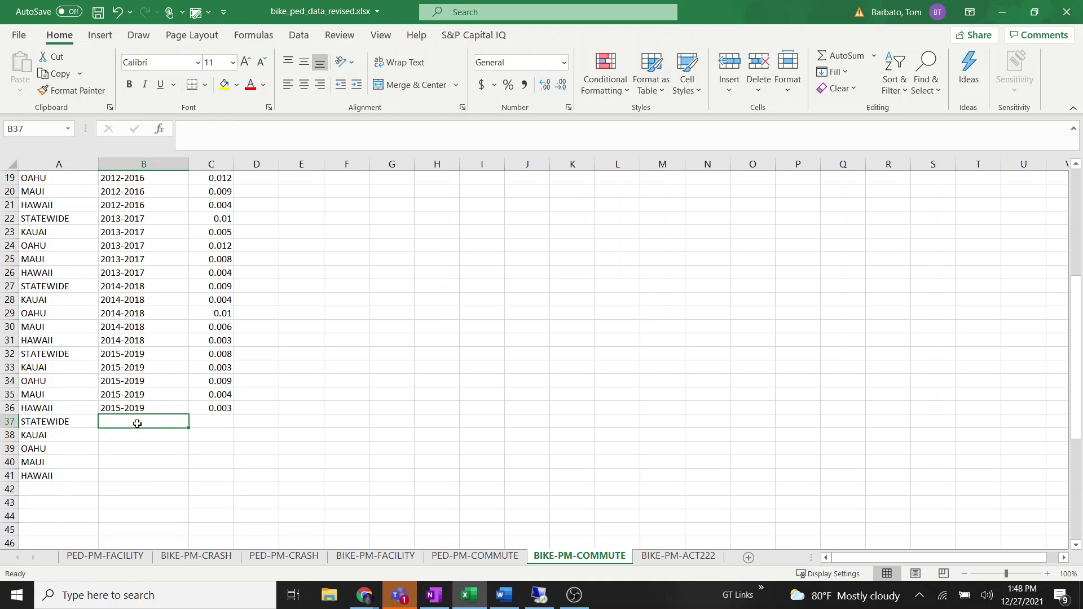
Enter 2016-2020 in B37 and copy it down through B41.
type("2016-2020")
key("Return")
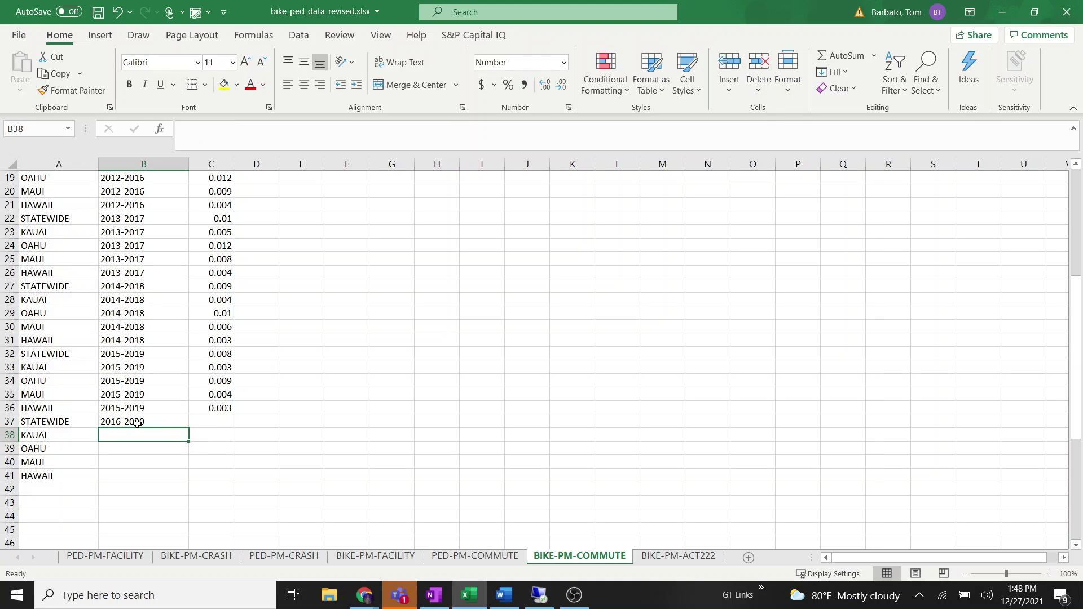
left_click(137, 422)
left_click_drag(188, 428, 178, 480)
left_click(201, 491)
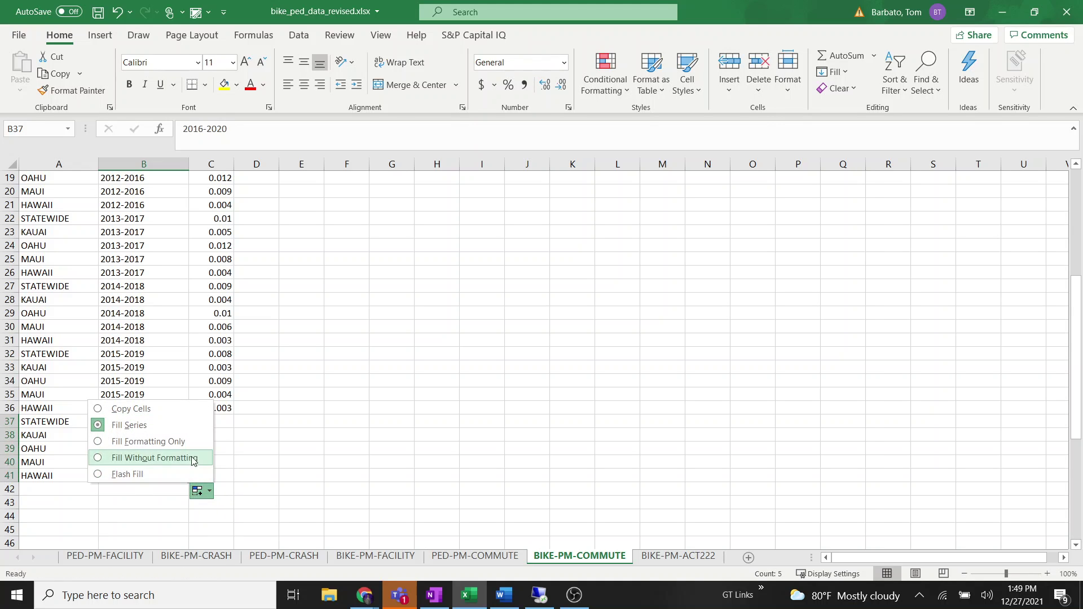
left_click(191, 410)
Check the existing values in C2 through C5, such as 0.011 and 0.01.
left_click(224, 421)
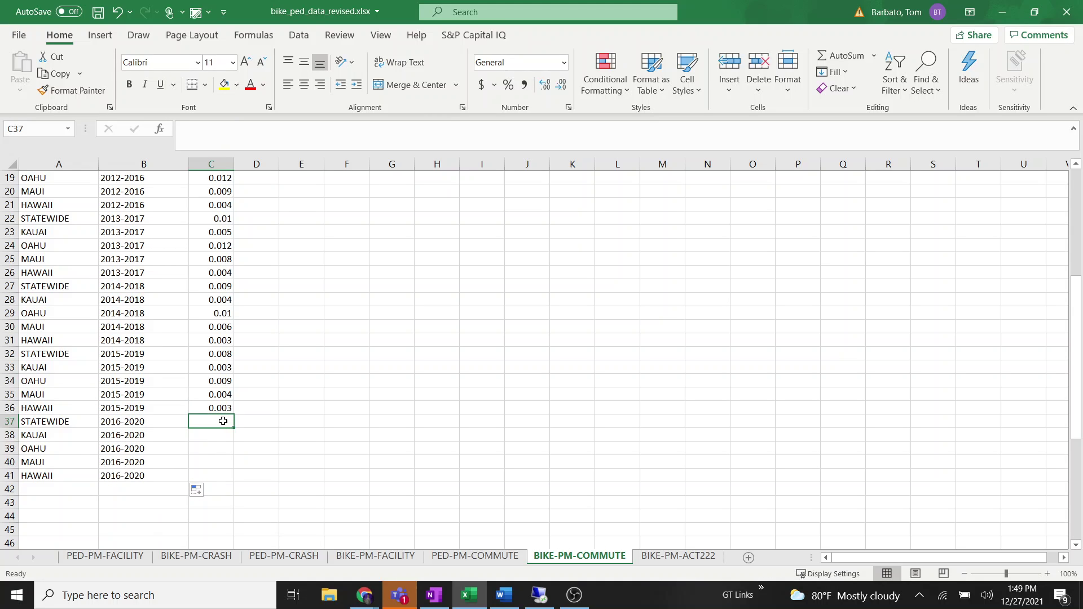
scroll(285, 403, "up", 6)
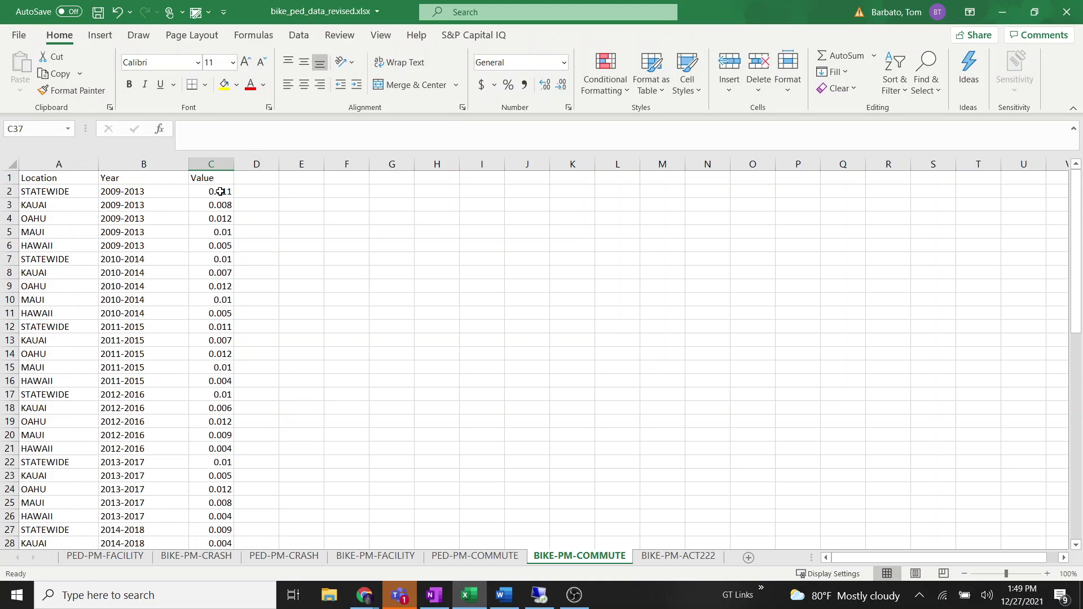
left_click(220, 192)
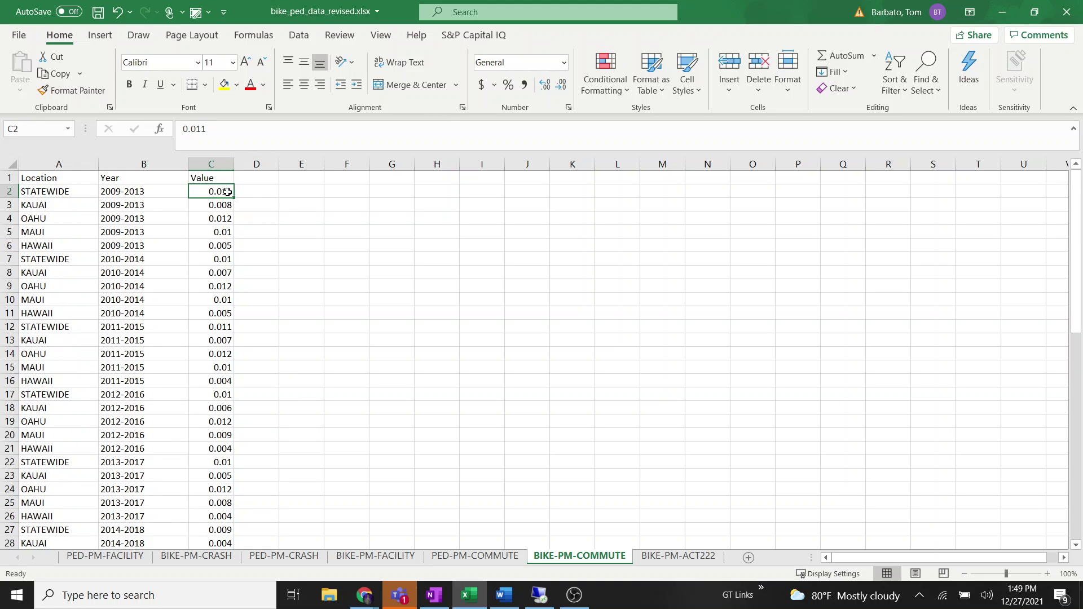
left_click(219, 204)
left_click(227, 217)
left_click(227, 230)
scroll(268, 256, "down", 8)
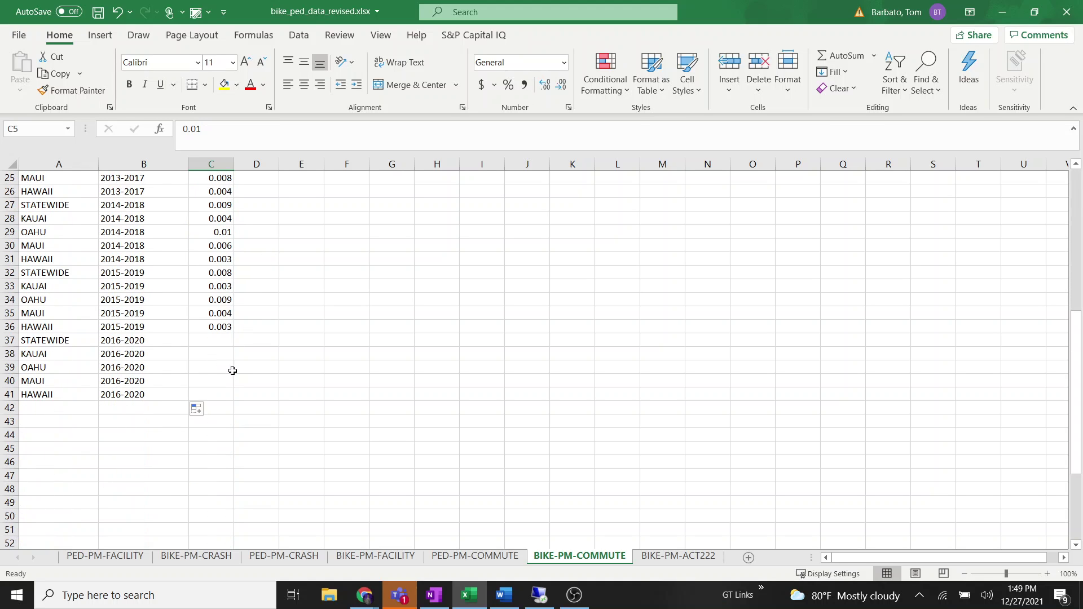
Try 45% in C37, then delete it to leave the new values blank.
left_click(220, 342)
type("4")
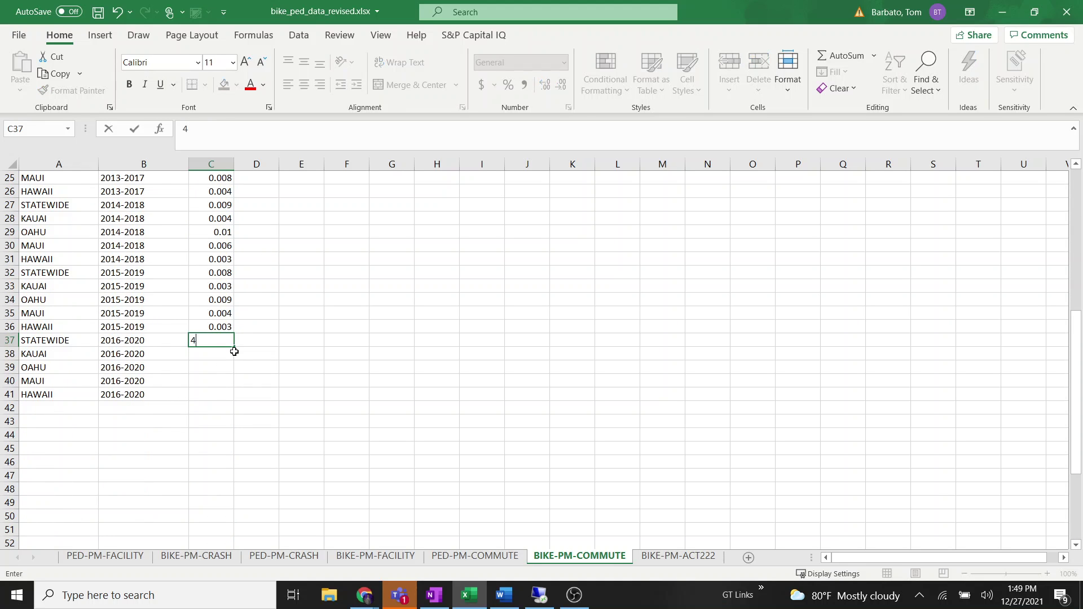
type("5%")
key("Tab")
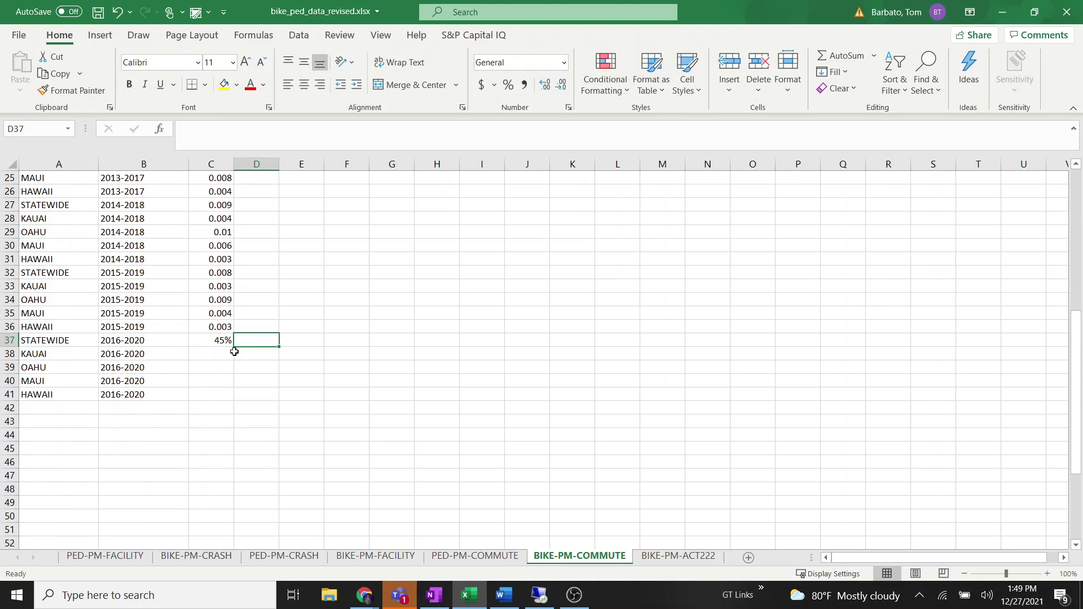
left_click(213, 343)
key("Delete")
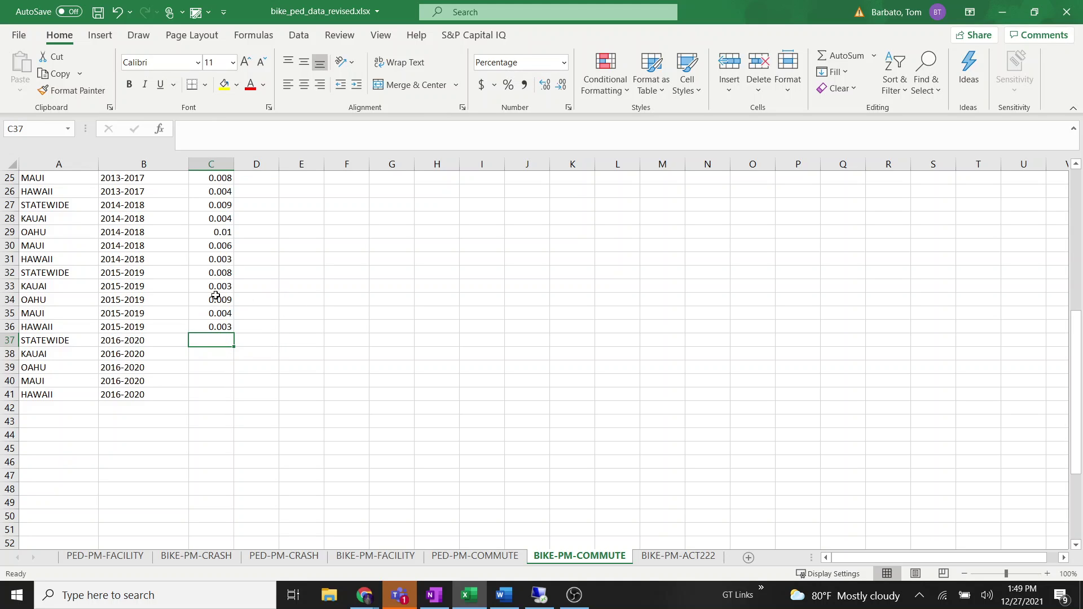
left_click_drag(222, 273, 220, 325)
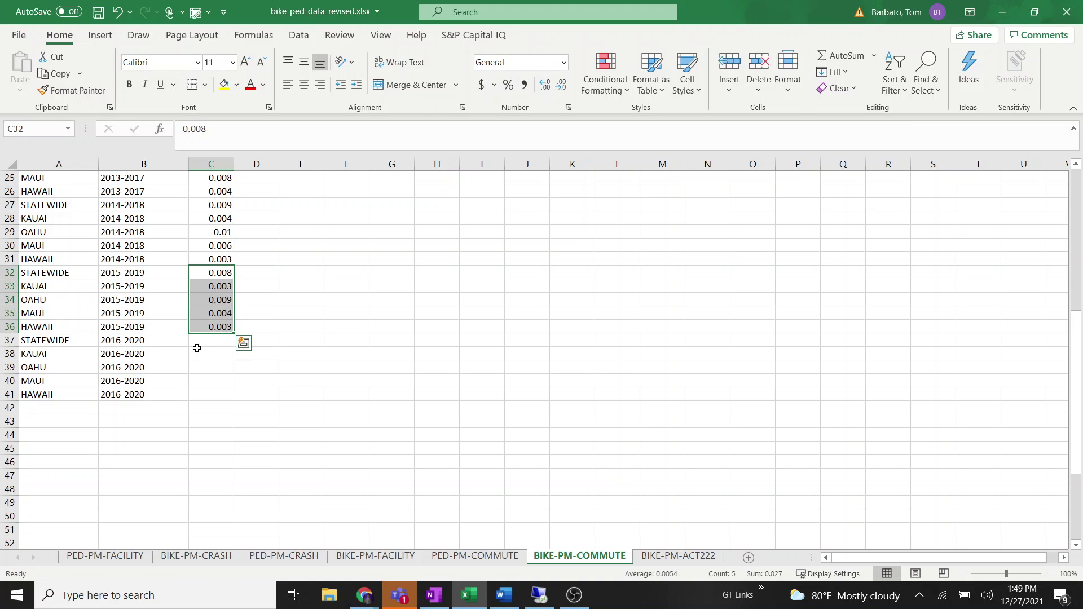
left_click(201, 346)
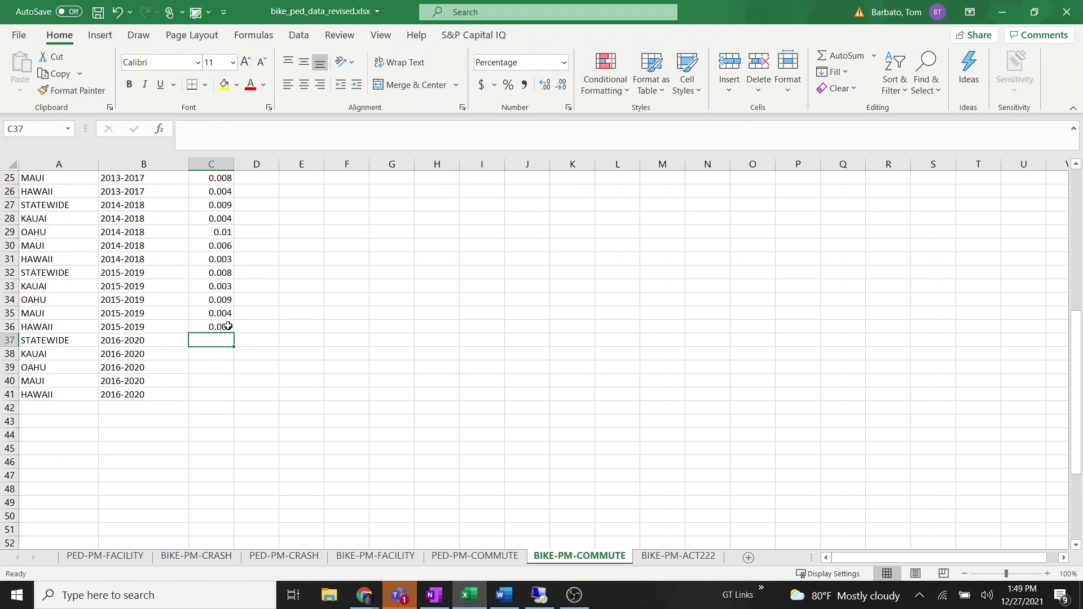
Save the workbook and review the five new rows A37:C41.
left_click(98, 12)
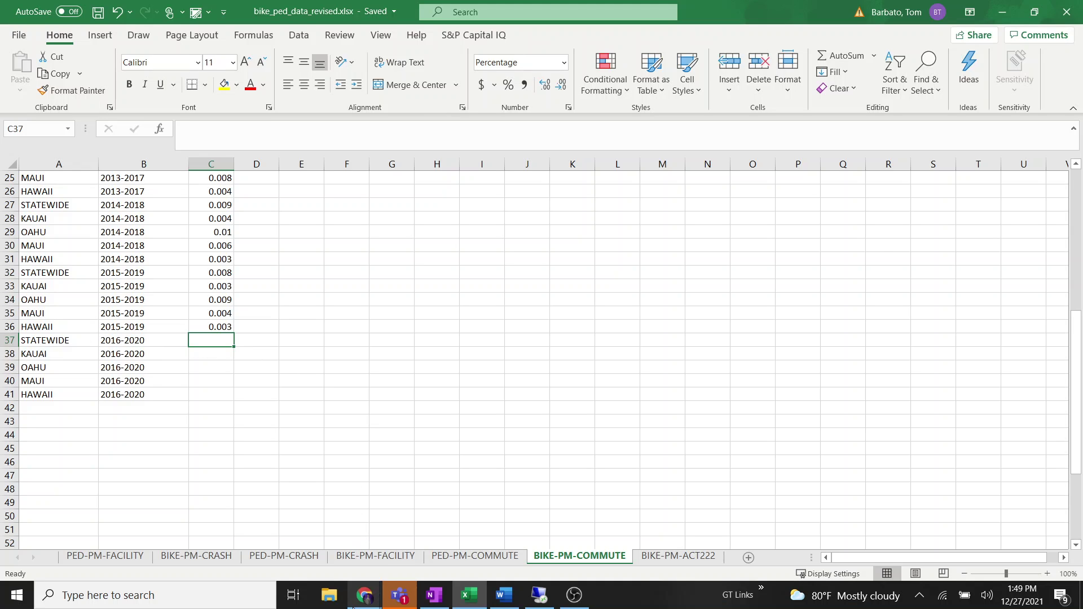
left_click(359, 599)
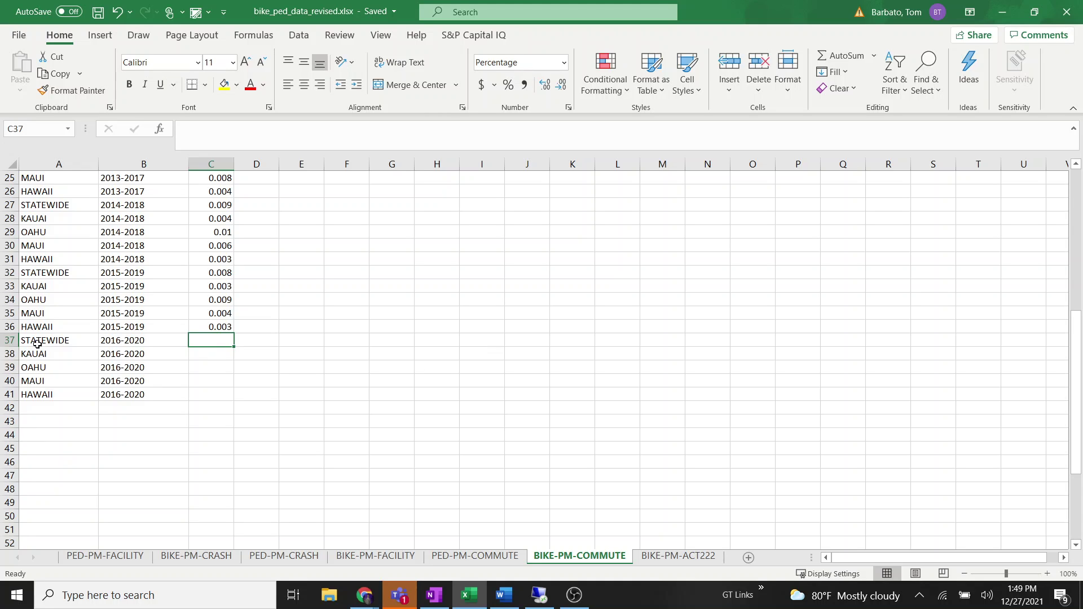
left_click_drag(39, 340, 212, 390)
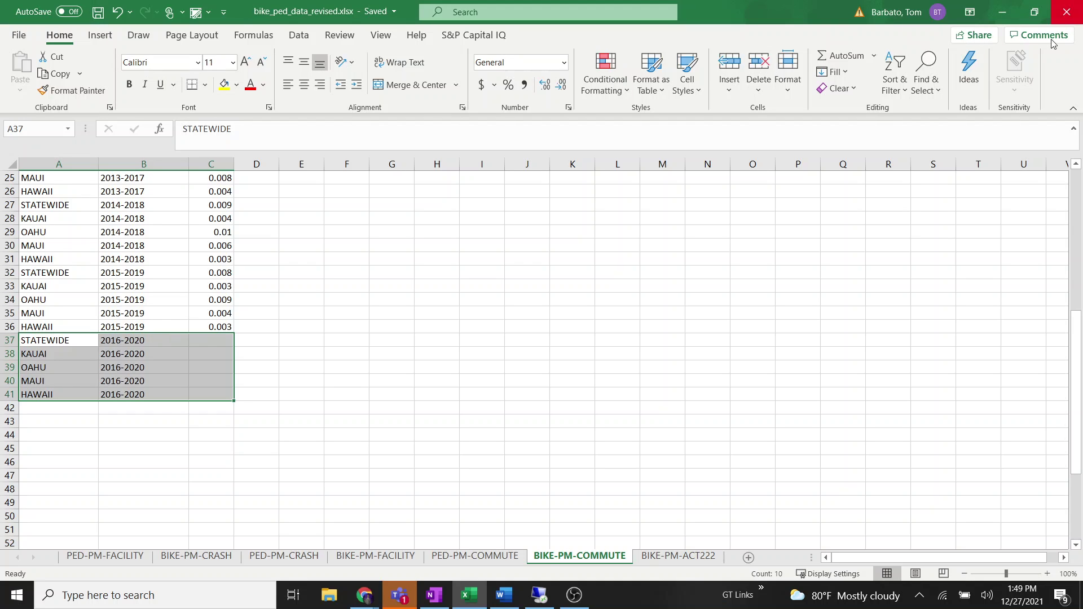
left_click(352, 425)
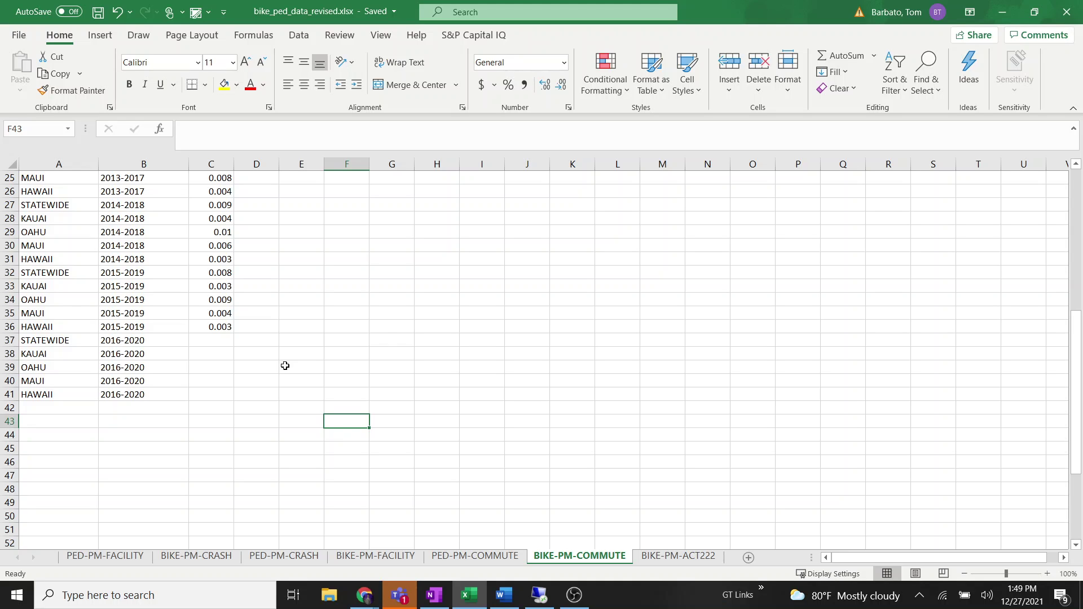
left_click(492, 435)
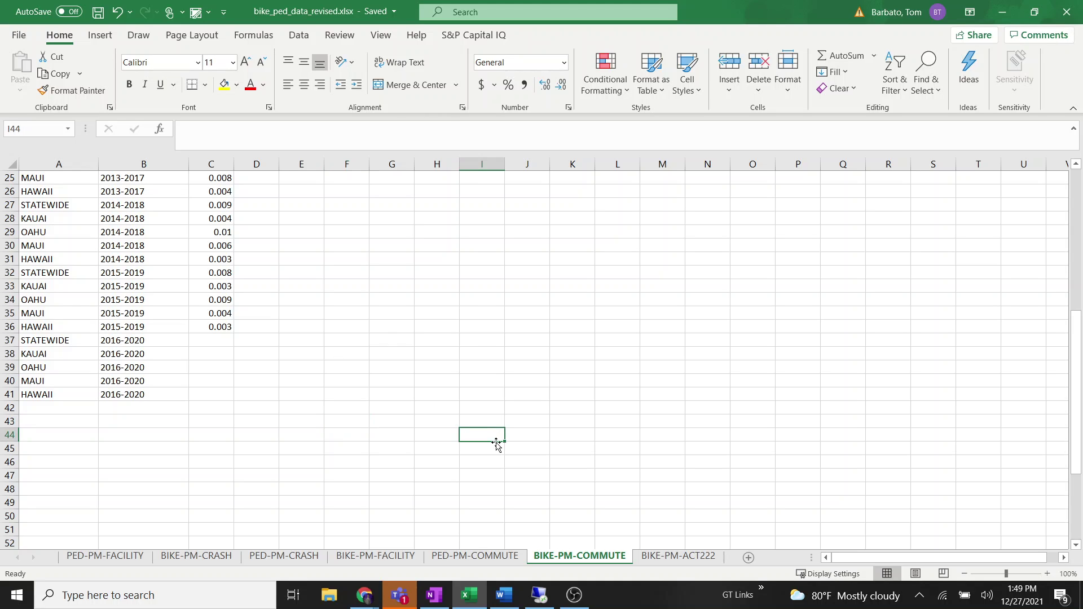
Copy the STATEWIDE, KAUAI and OAHU location names into rows 37–39 of PED-PM-COMMUTE.
left_click(476, 557)
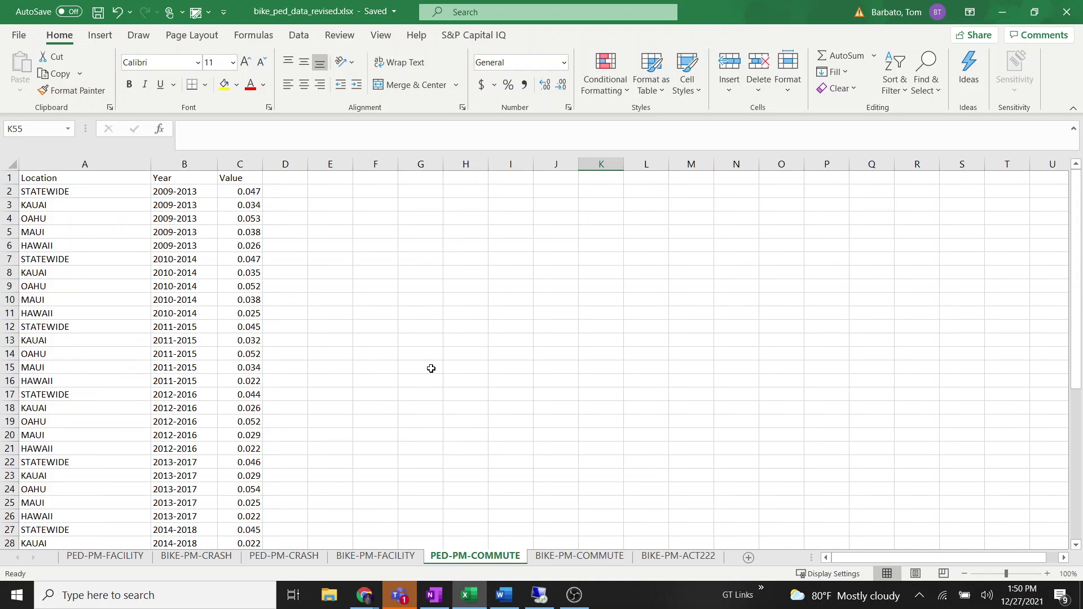
scroll(423, 378, "down", 1)
scroll(103, 400, "down", 6)
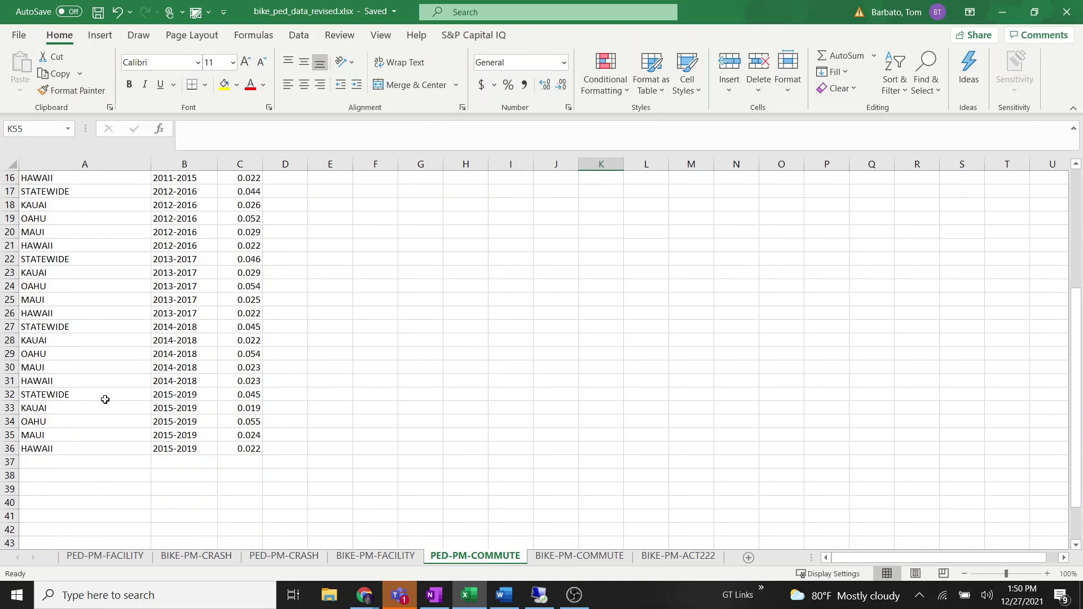
left_click_drag(78, 313, 144, 368)
key("ctrl+c")
left_click(113, 382)
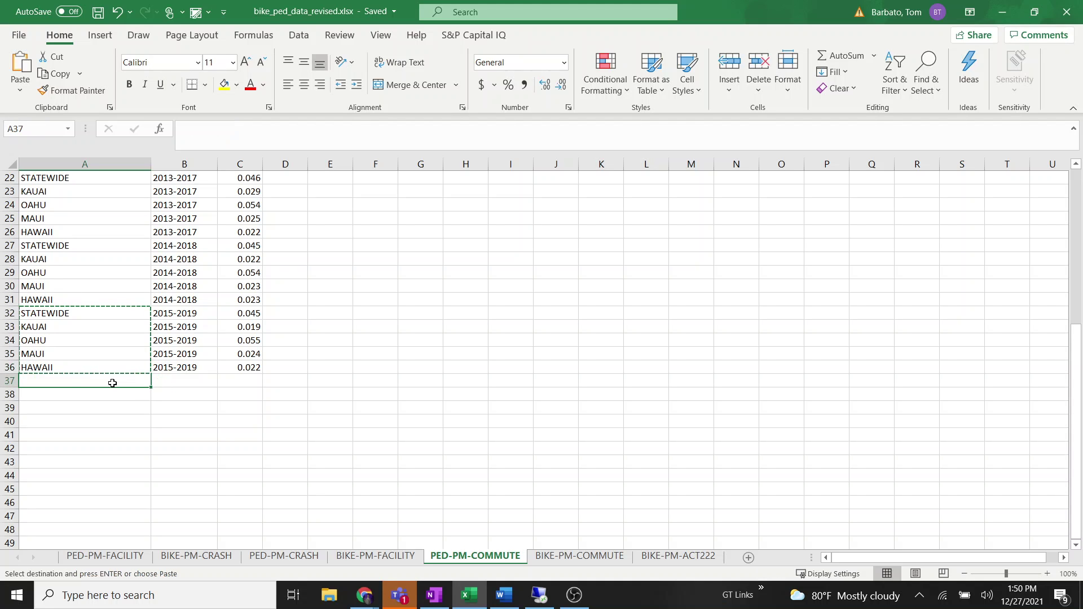
key("ctrl+v")
left_click(198, 381)
key("Escape")
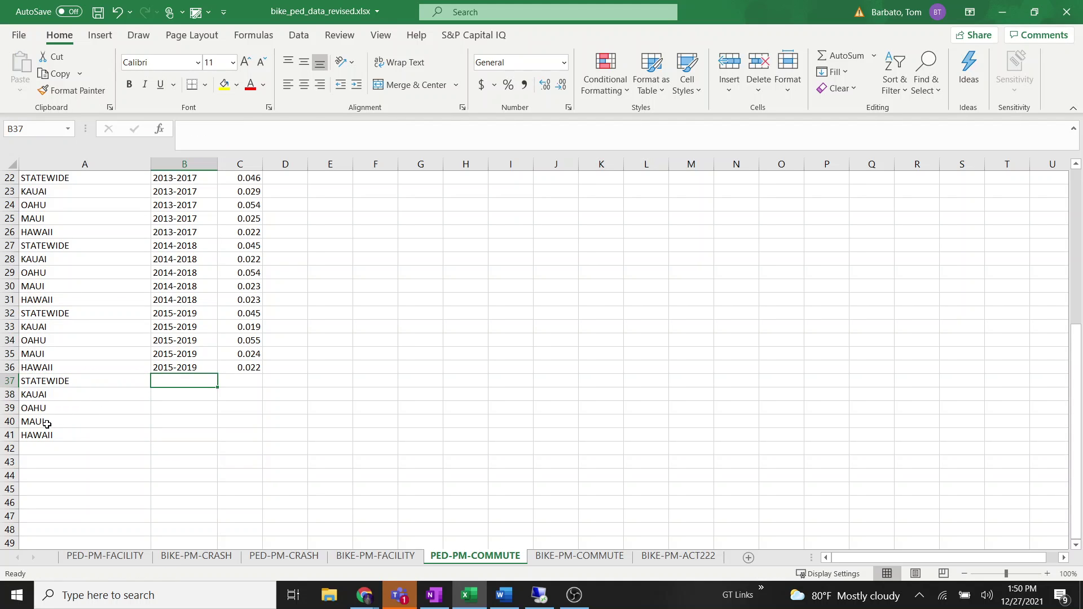
left_click_drag(51, 422, 52, 432)
key("Delete")
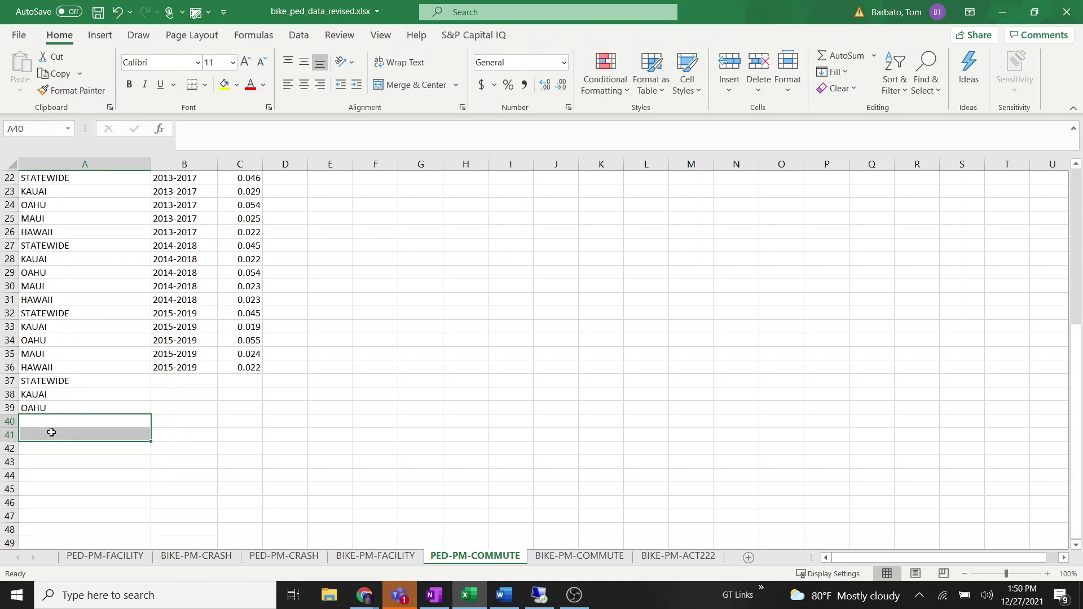
Enter 2016-2020 in B37 and copy it unchanged down to rows 38–39.
left_click(176, 378)
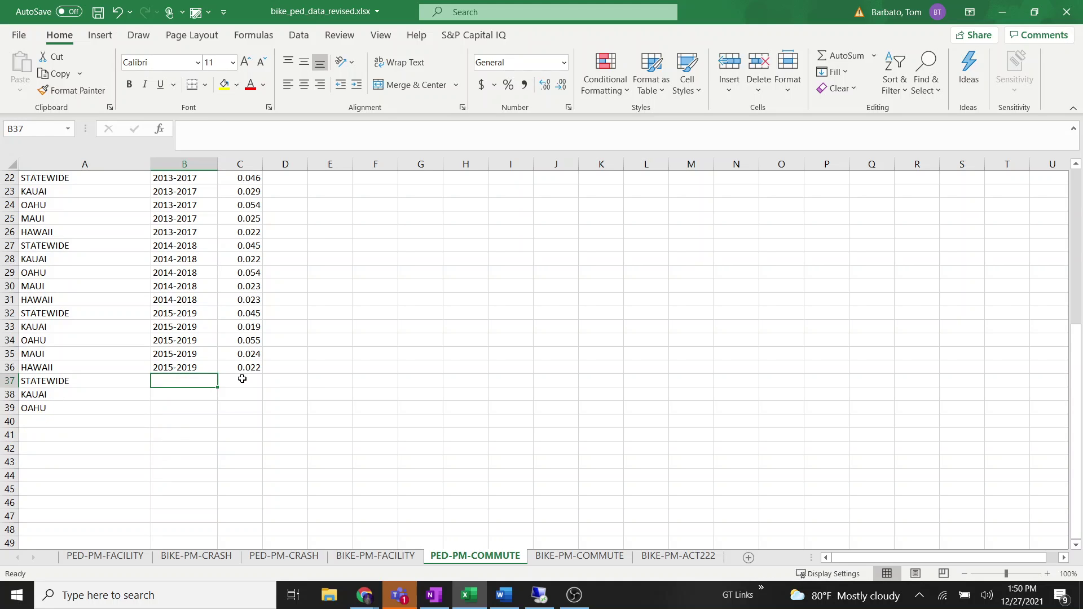
type("2016-2020")
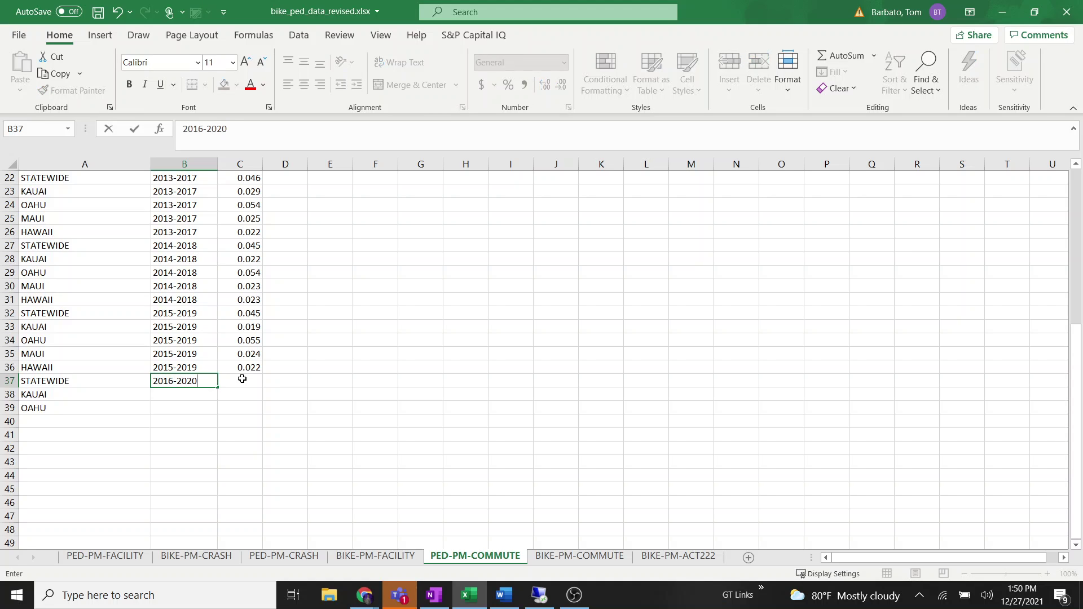
key("Return")
left_click(211, 381)
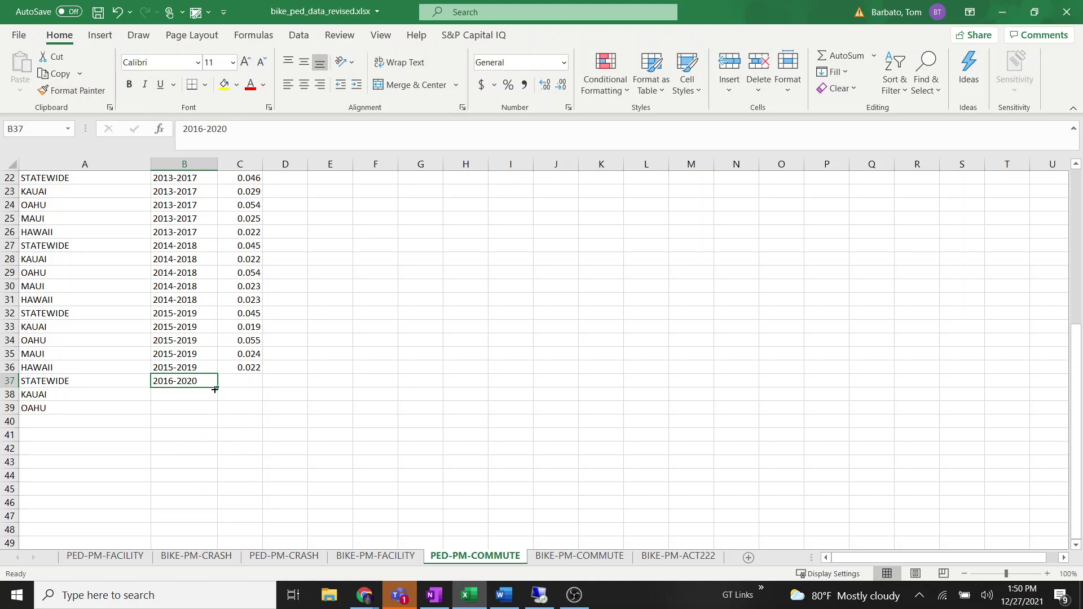
left_click_drag(218, 388, 215, 410)
left_click(225, 423)
left_click(201, 447)
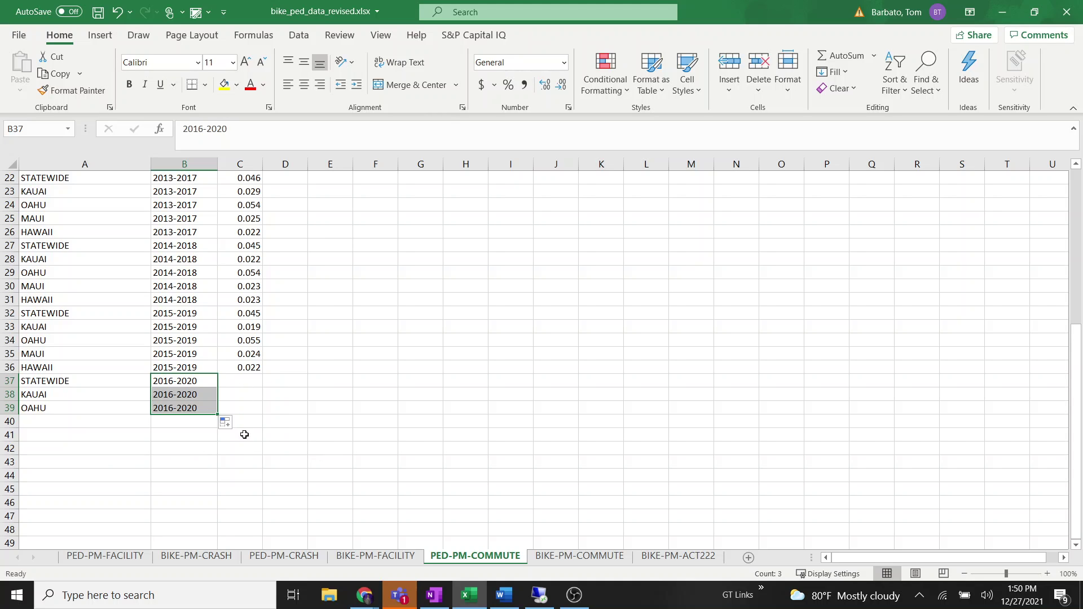
left_click(275, 394)
left_click(246, 382)
left_click(246, 408)
Save the workbook, then clear the unfinished entries in A37:C39.
left_click(98, 12)
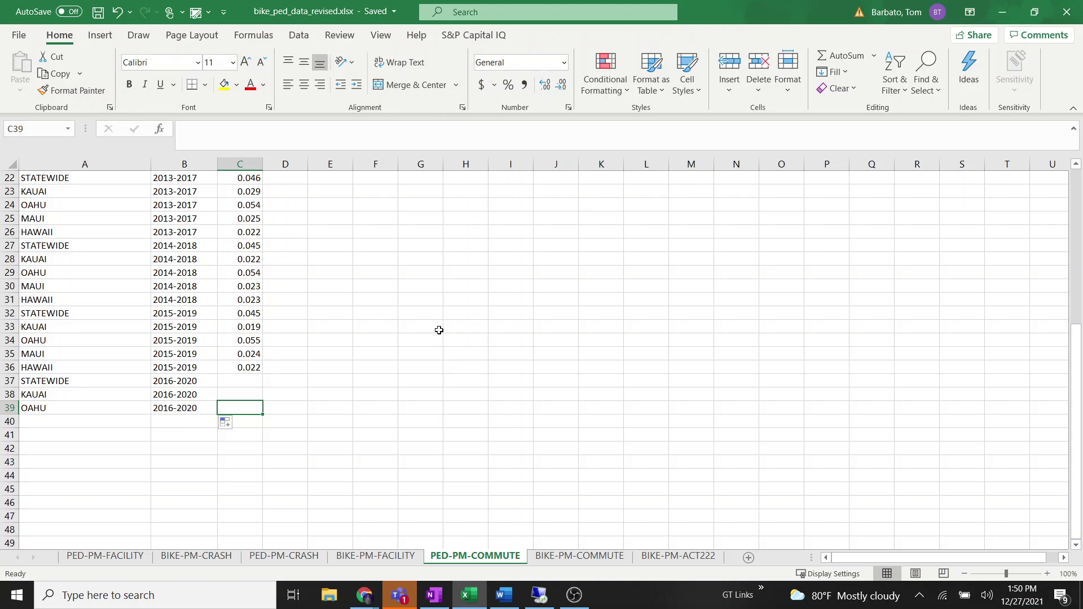
left_click_drag(62, 381, 234, 408)
key("Delete")
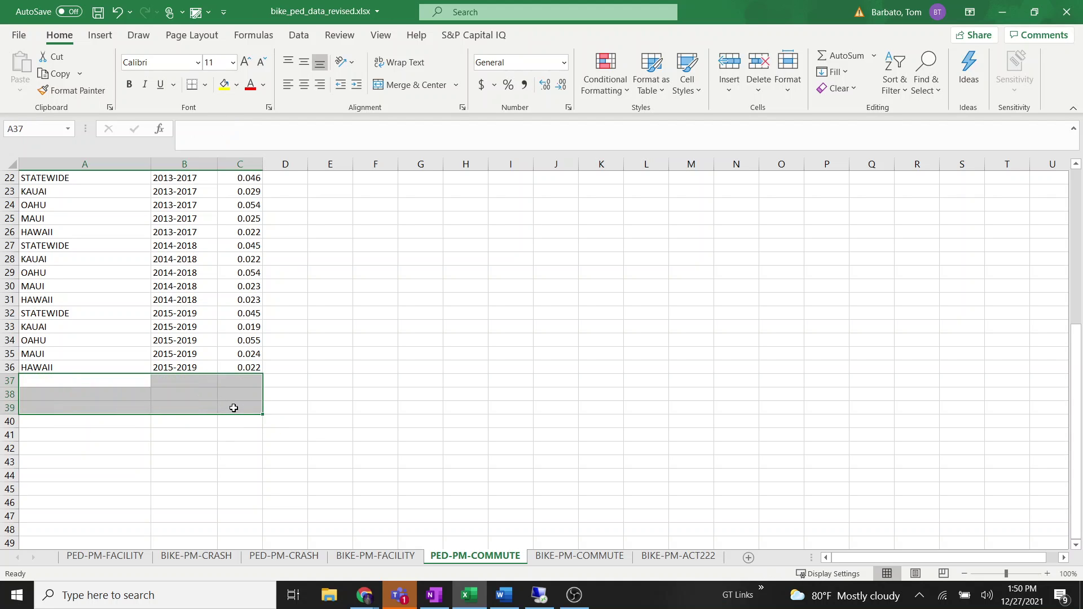
On BIKE-PM-FACILITY, review the STATEWIDE_PATHS rows for 2003, 2013 and 2020.
left_click(536, 341)
left_click(388, 557)
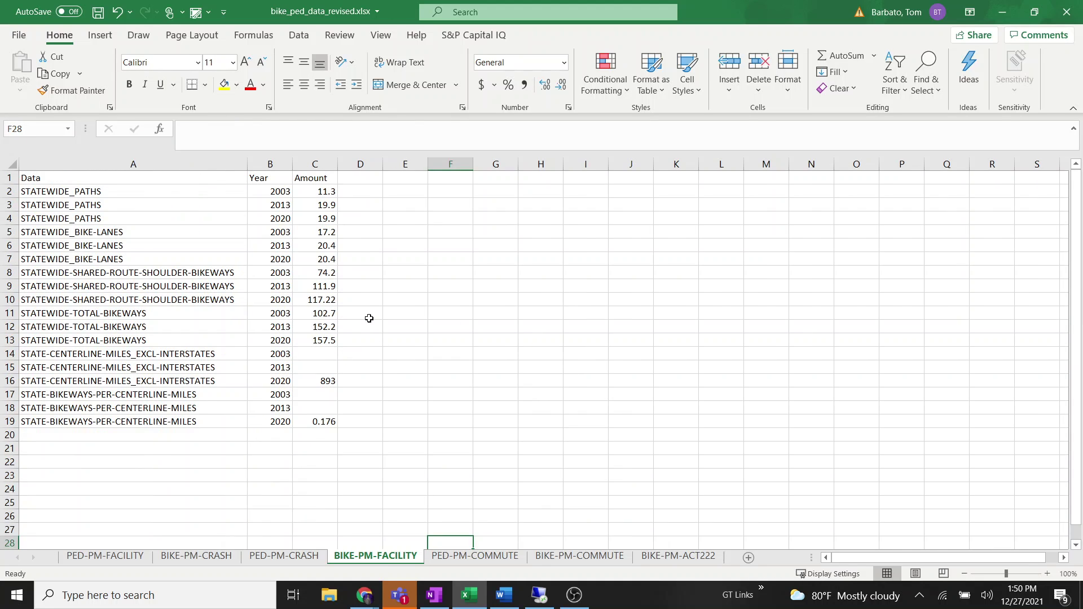
left_click(280, 192)
left_click(280, 203)
left_click(278, 219)
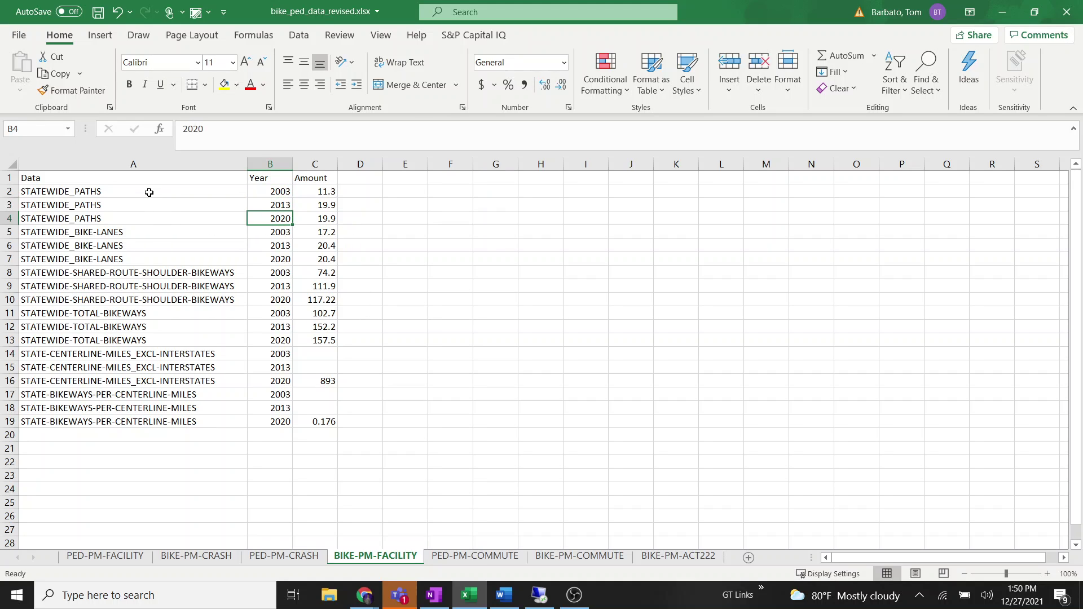
left_click_drag(150, 189, 152, 220)
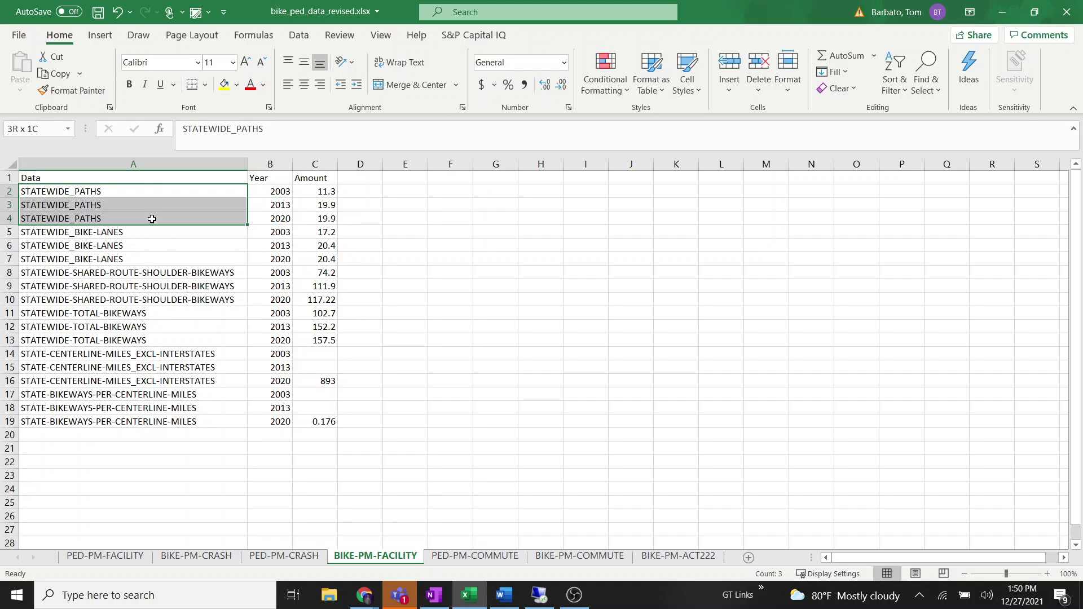
left_click(285, 218)
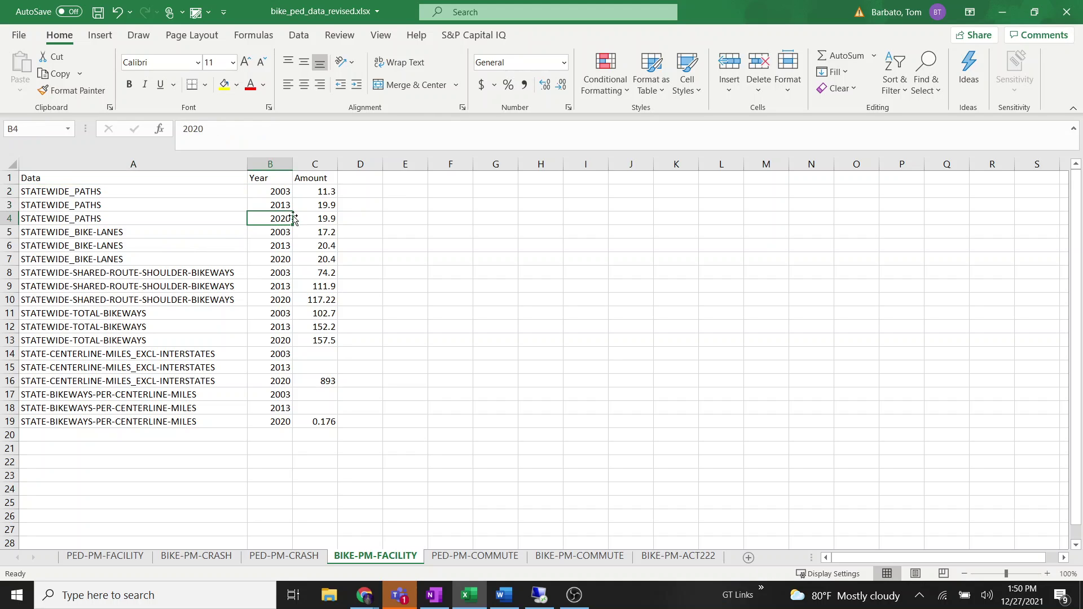
Insert row 5 as a 2021 STATEWIDE_PATHS row with amount 20 and save.
left_click(10, 232)
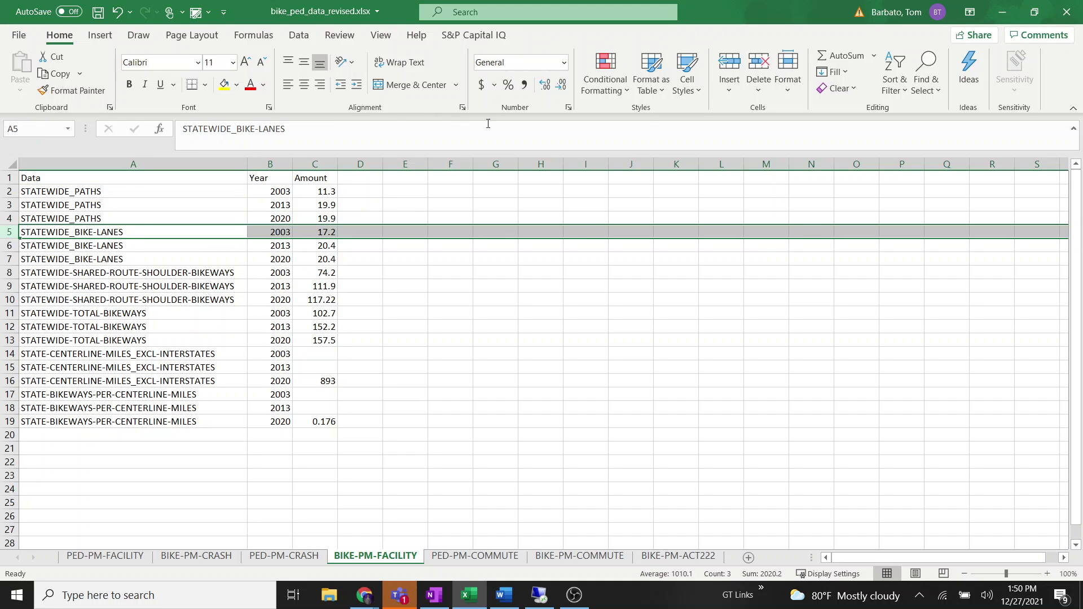
left_click(727, 67)
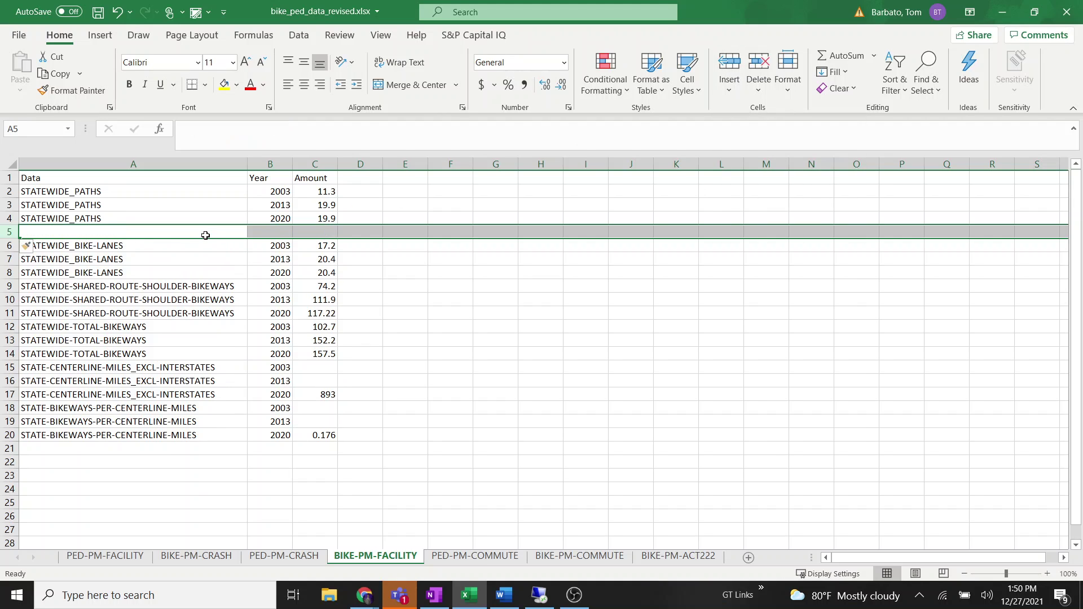
left_click(205, 235)
left_click(167, 216)
left_click_drag(247, 224, 251, 237)
left_click(280, 228)
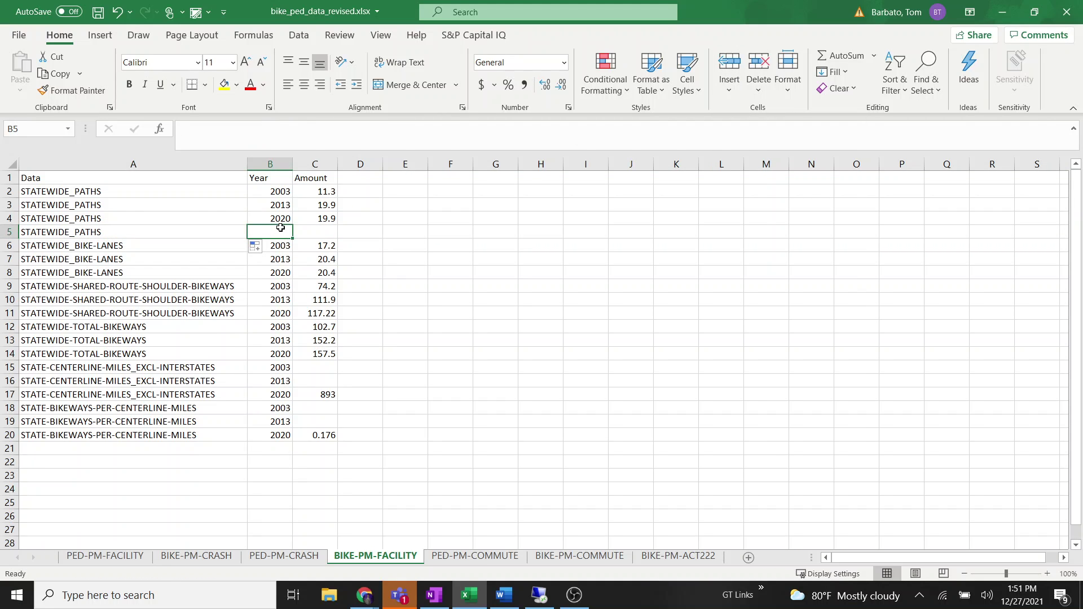
type("2020")
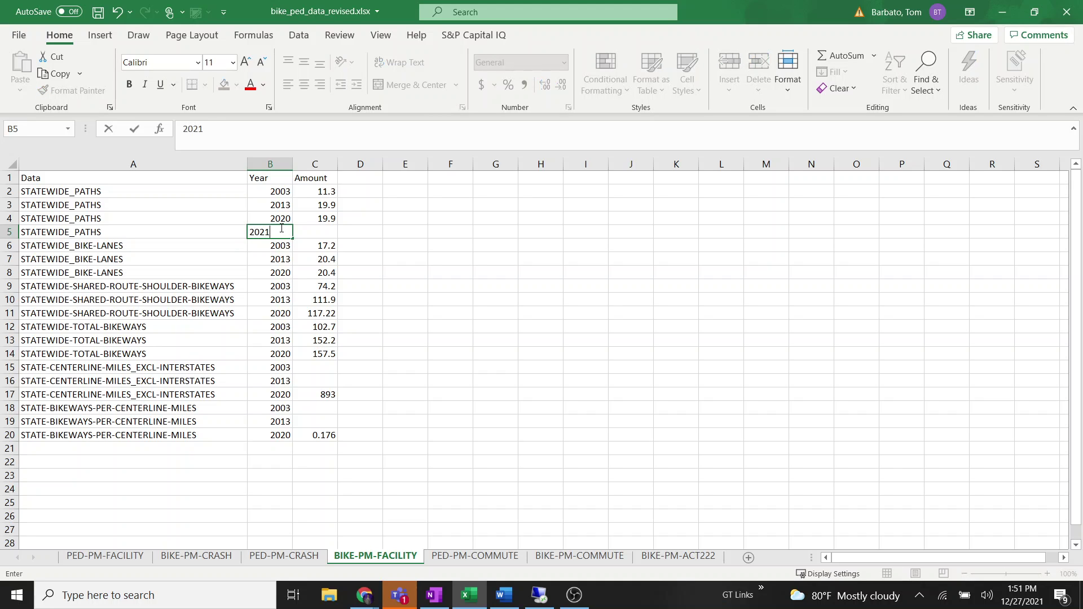
key("Tab")
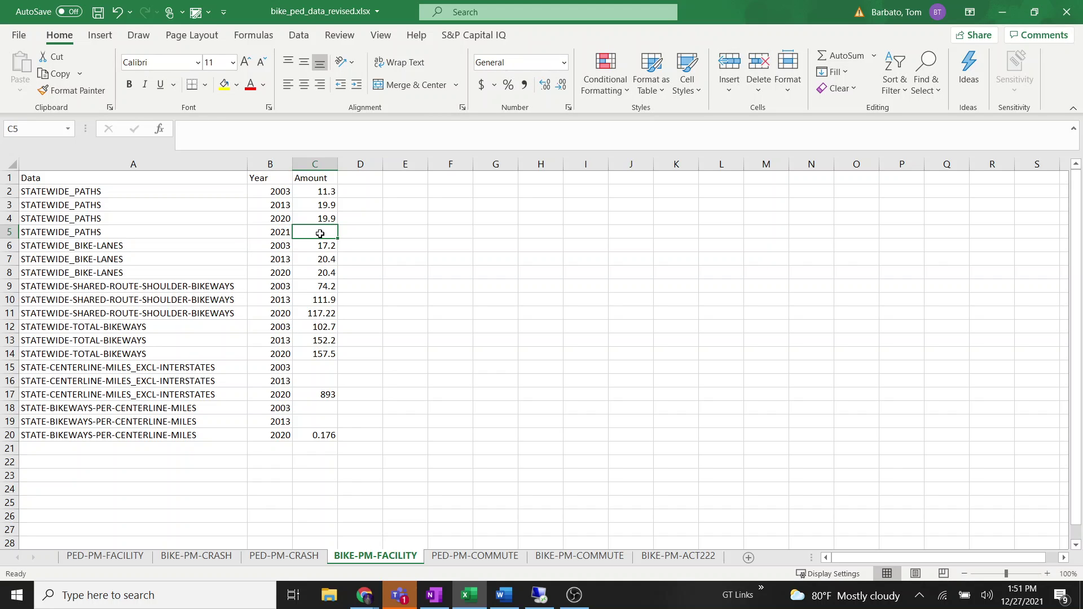
type("20.0")
key("Tab")
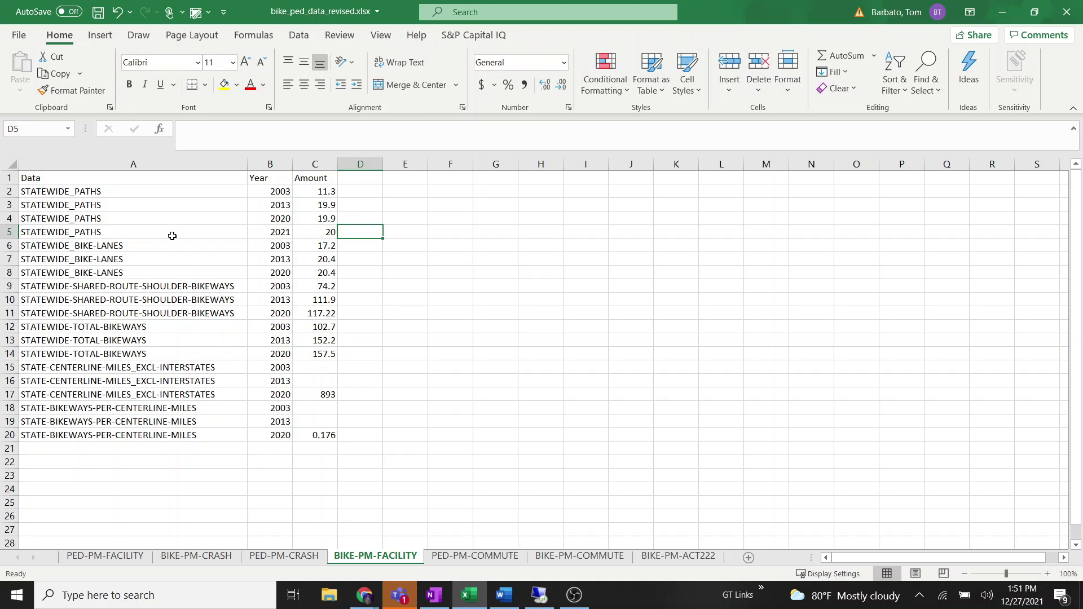
left_click_drag(172, 234, 331, 228)
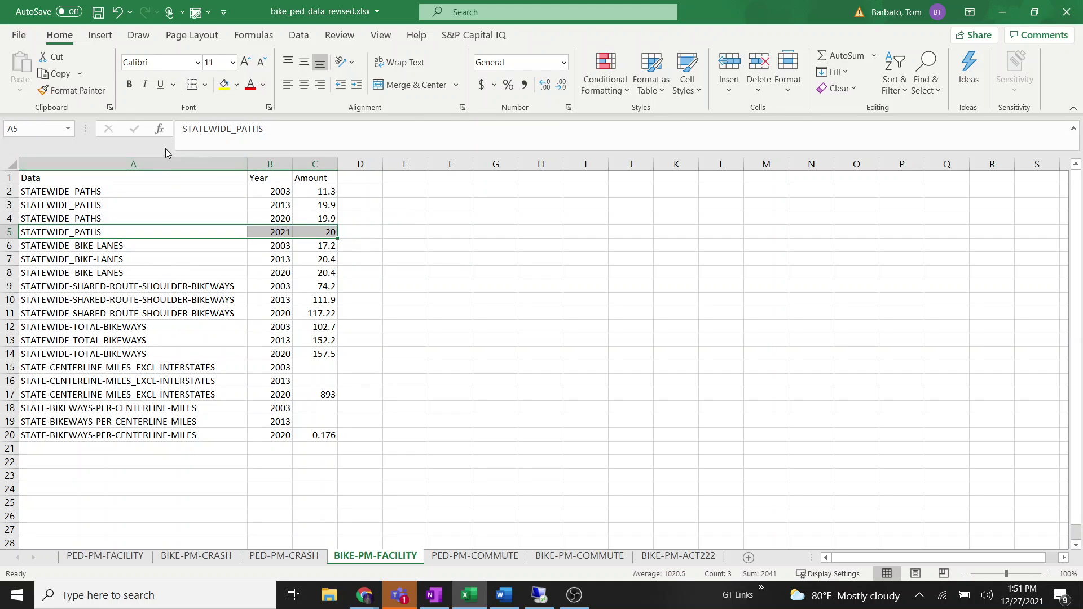
left_click(98, 13)
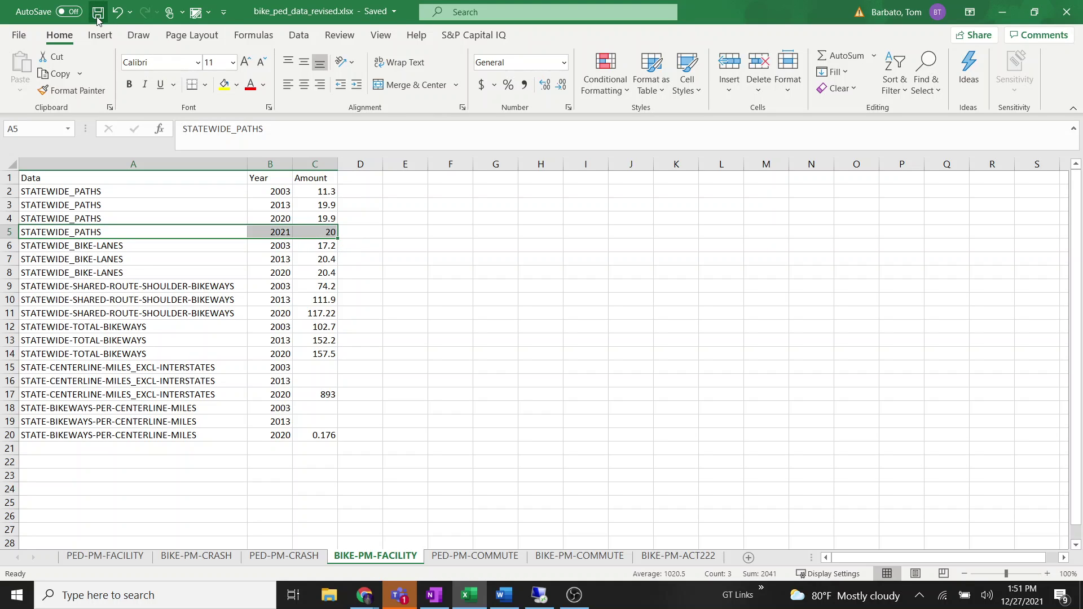
Delete the trial 2021 row 5 and save the workbook again.
left_click(10, 232)
left_click(758, 65)
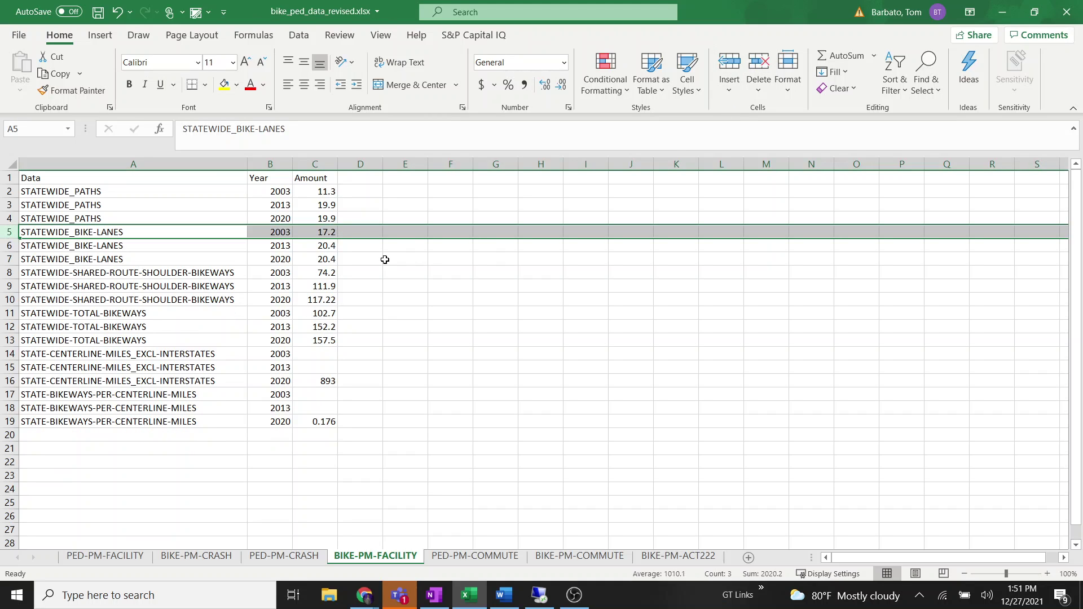
left_click(405, 259)
left_click(335, 232)
left_click_drag(280, 191, 282, 218)
left_click(450, 313)
left_click(98, 12)
On PED-PM-CRASH, insert row 35 and copy the hospital-treated crash label into it.
left_click(282, 557)
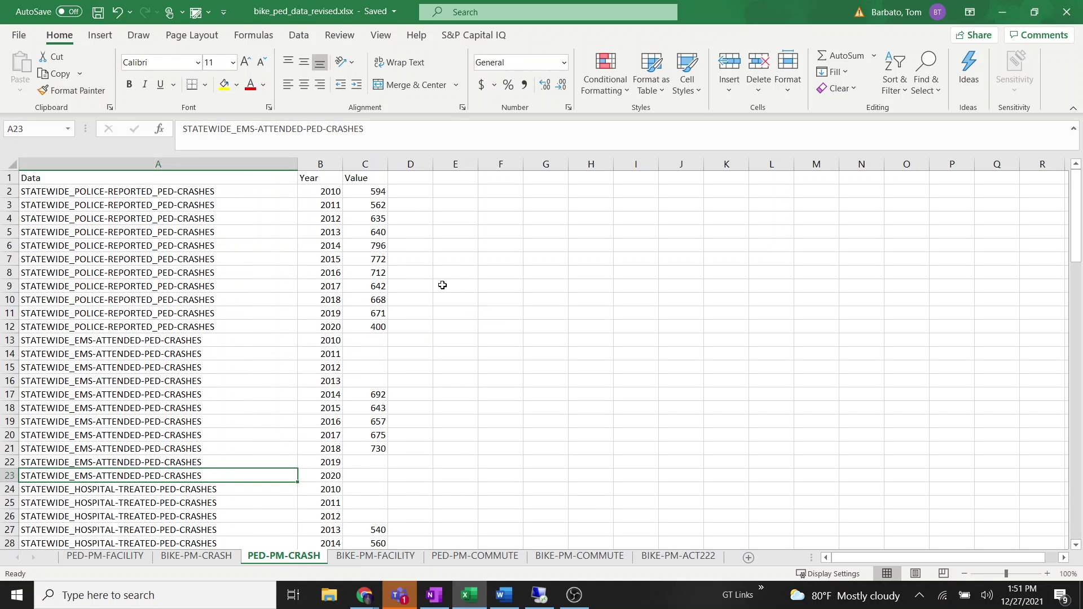
scroll(452, 269, "down", 3)
scroll(451, 268, "down", 4)
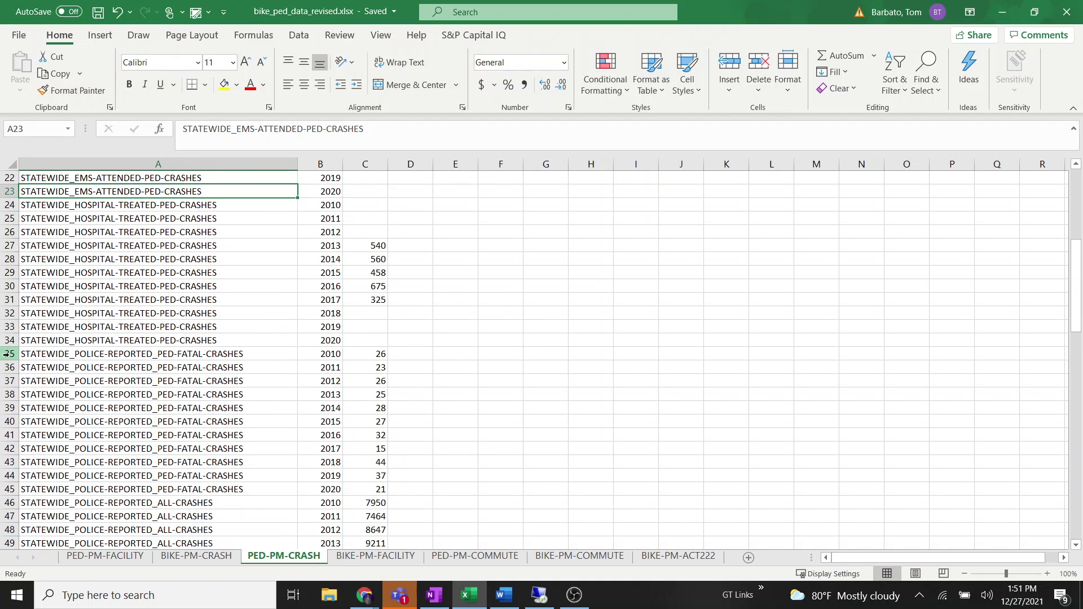
left_click(6, 353)
left_click(730, 63)
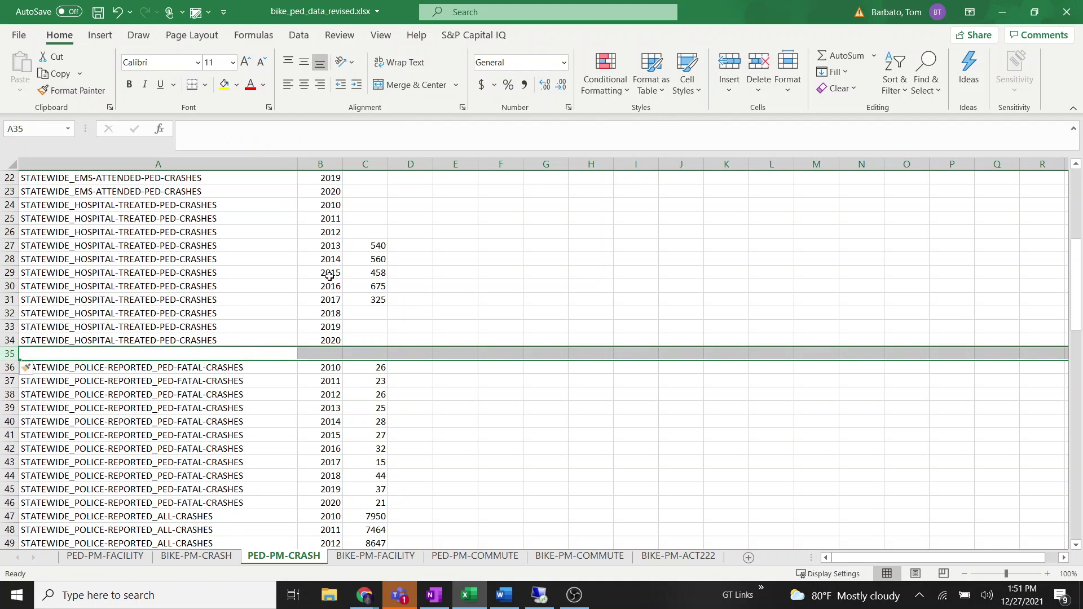
left_click(188, 356)
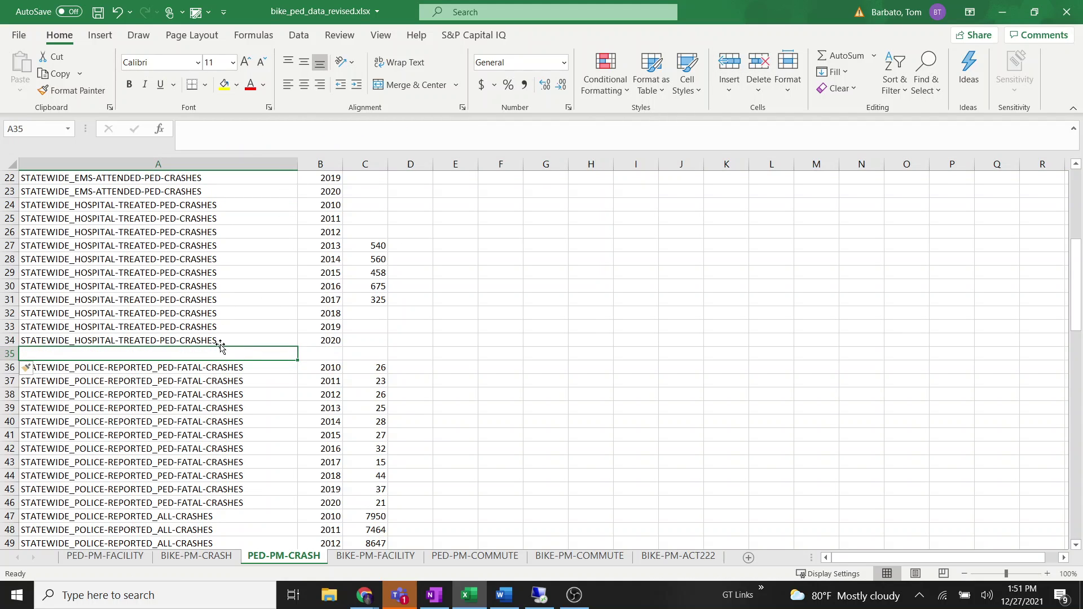
left_click(264, 342)
left_click_drag(295, 353, 300, 354)
Enter year 2021 and value 520 in the new row and save.
left_click(322, 354)
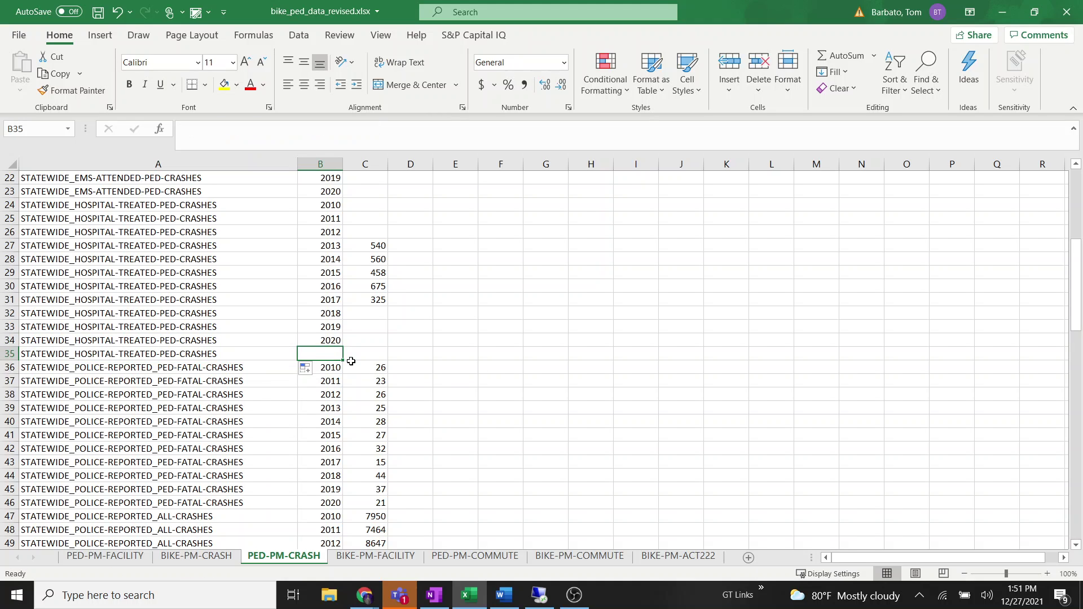
type("2021")
key("Tab")
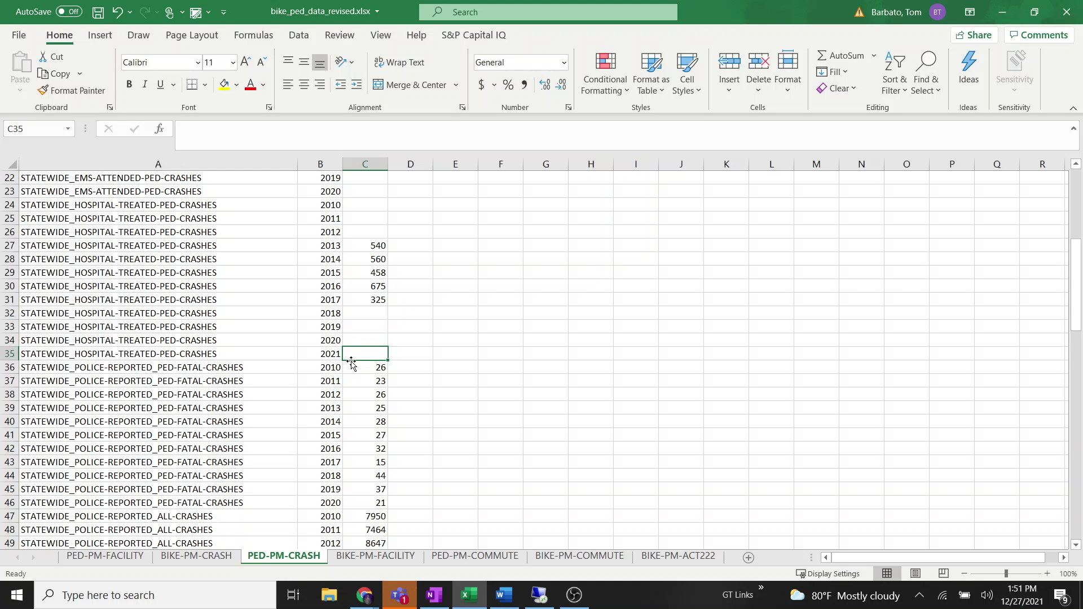
type("520")
key("Tab")
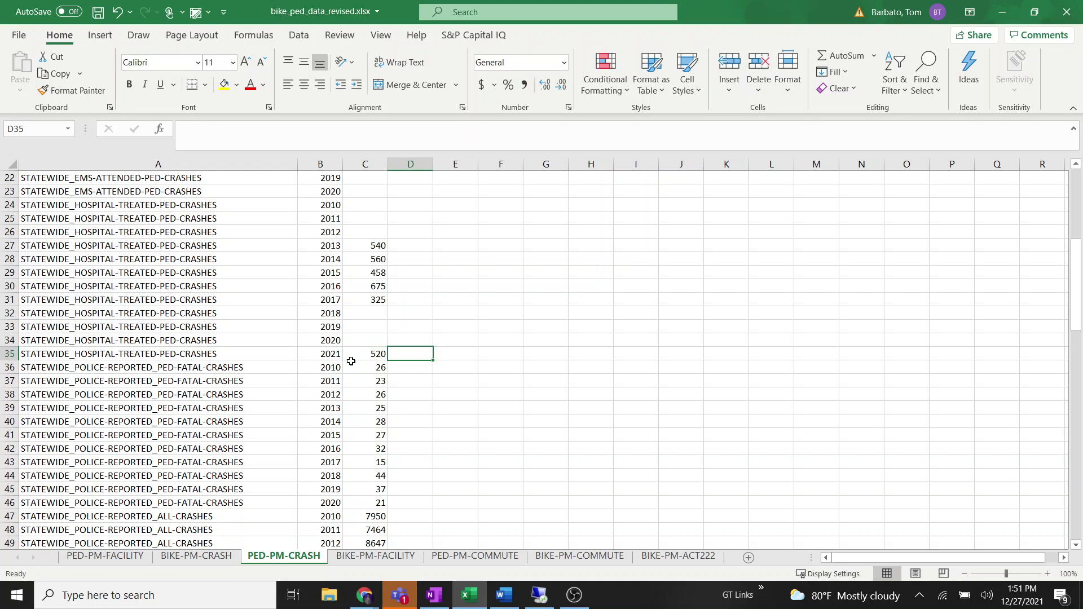
left_click(354, 356)
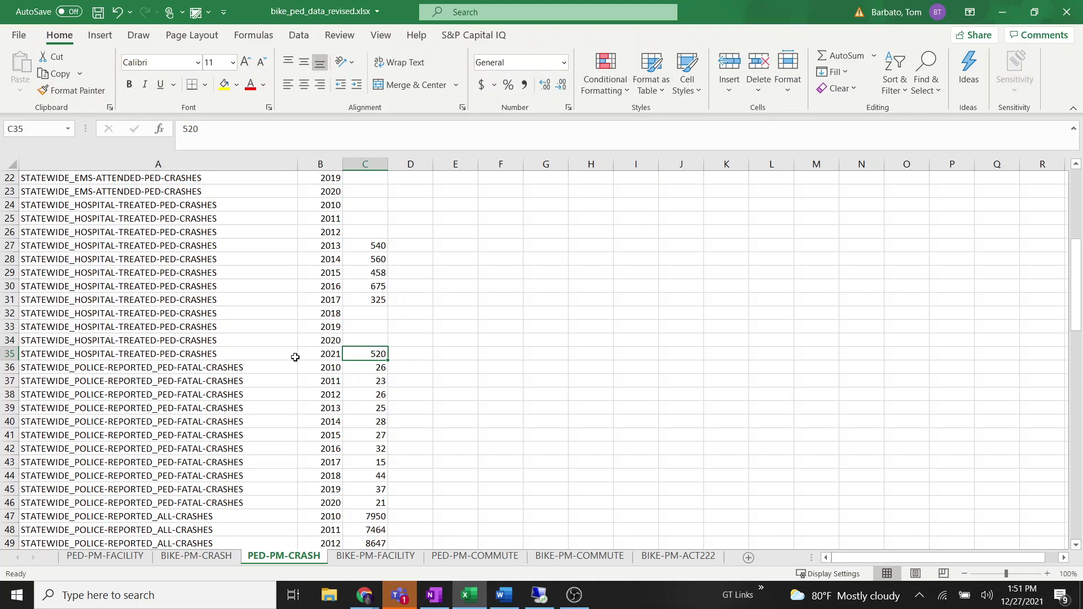
left_click(98, 12)
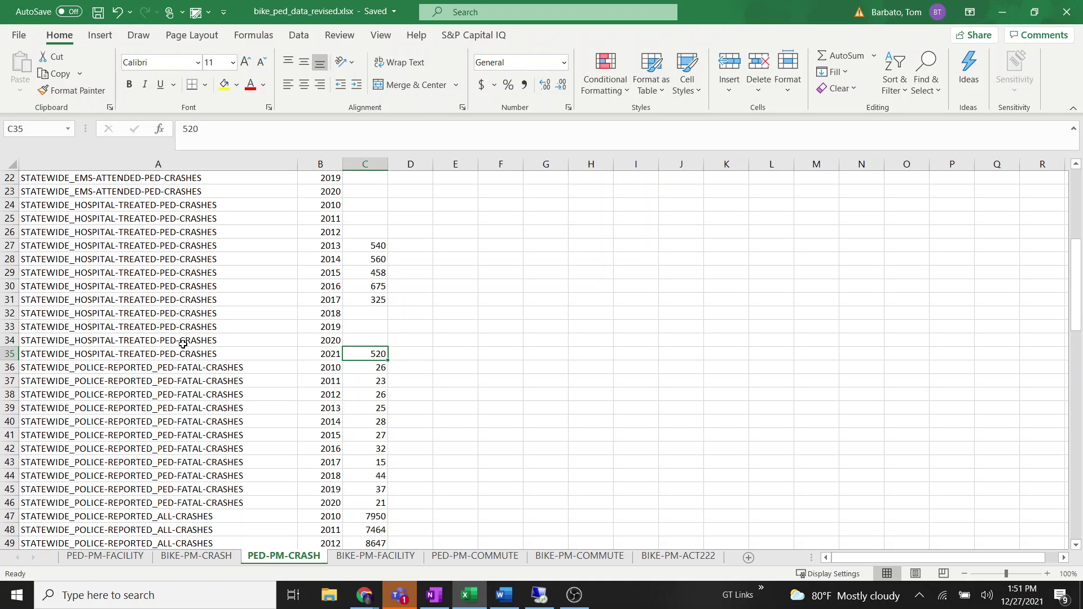
Delete the 2021 row's cells A35:C35, save, and move to BIKE-PM-CRASH.
left_click_drag(102, 354, 365, 351)
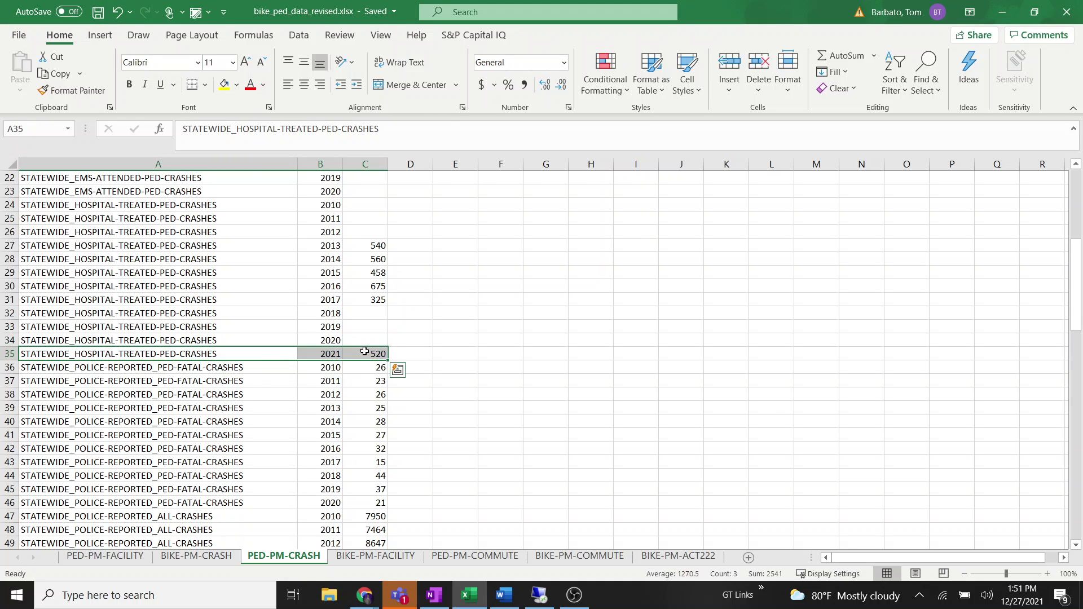
left_click(759, 63)
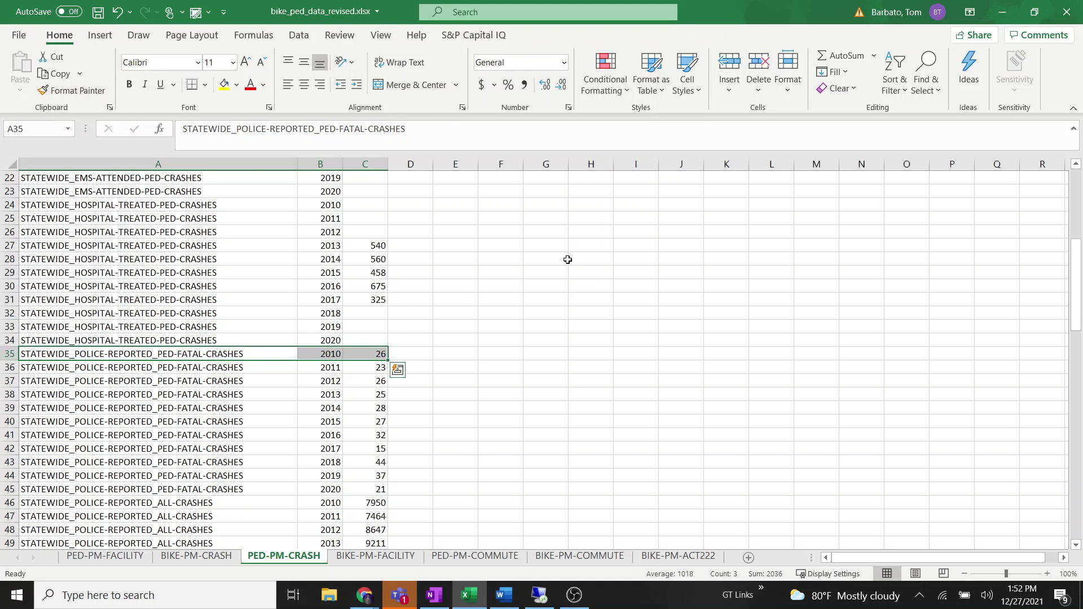
left_click(564, 271)
left_click(98, 12)
left_click(212, 557)
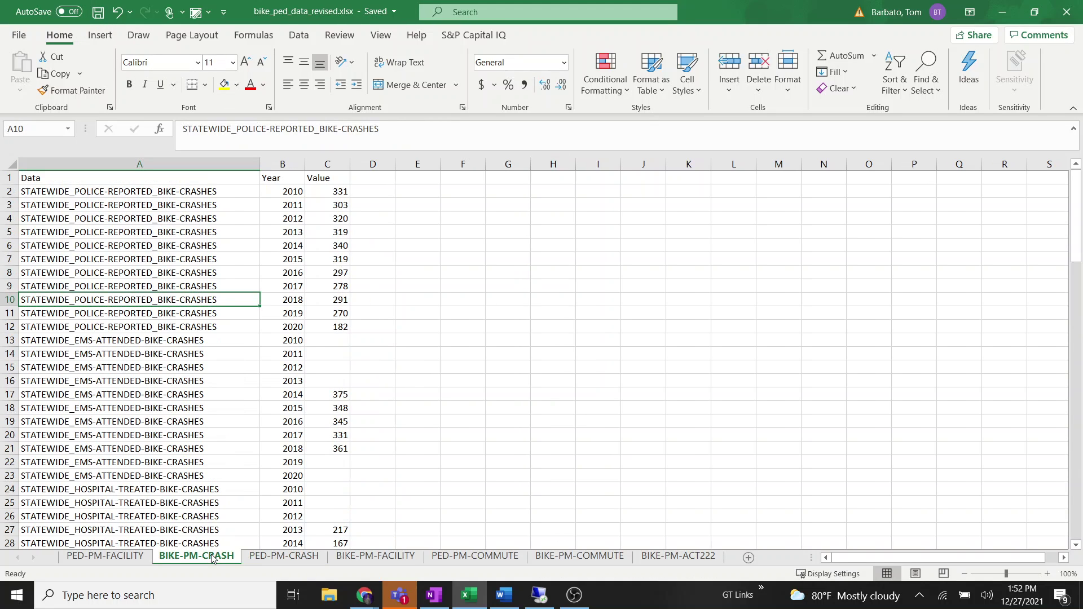
On PED-PM-FACILITY, widen column A so the change-summary labels in rows 17–20 fit.
left_click(124, 558)
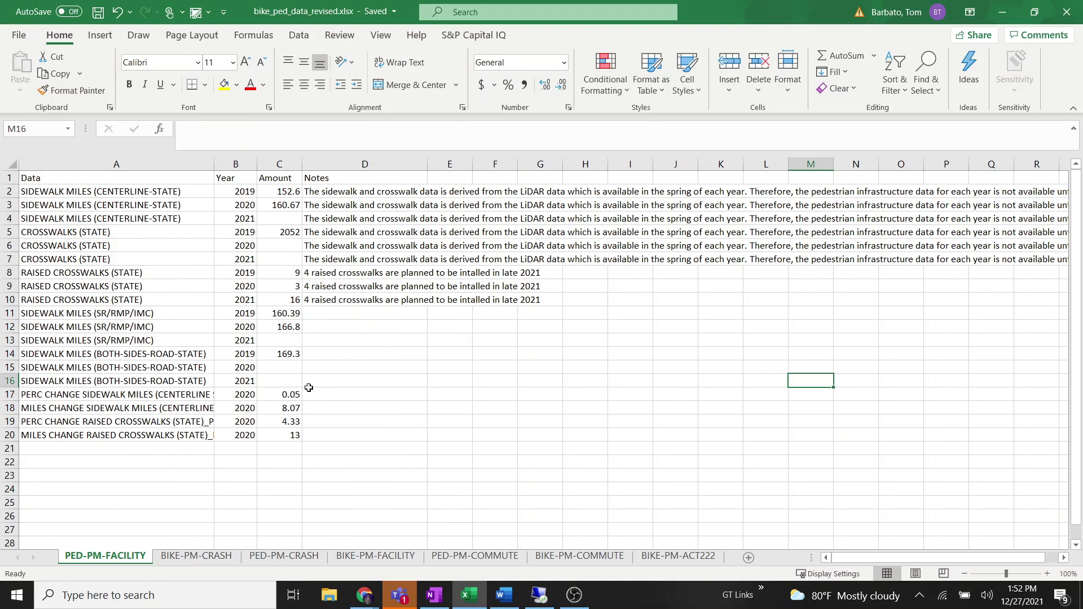
left_click_drag(178, 393, 206, 399)
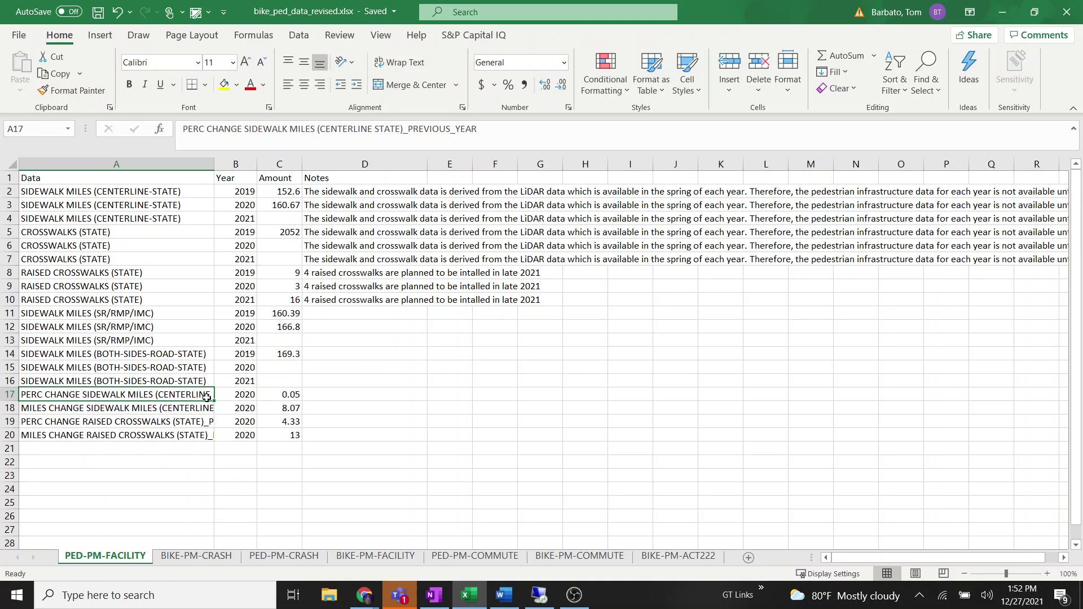
left_click(234, 448)
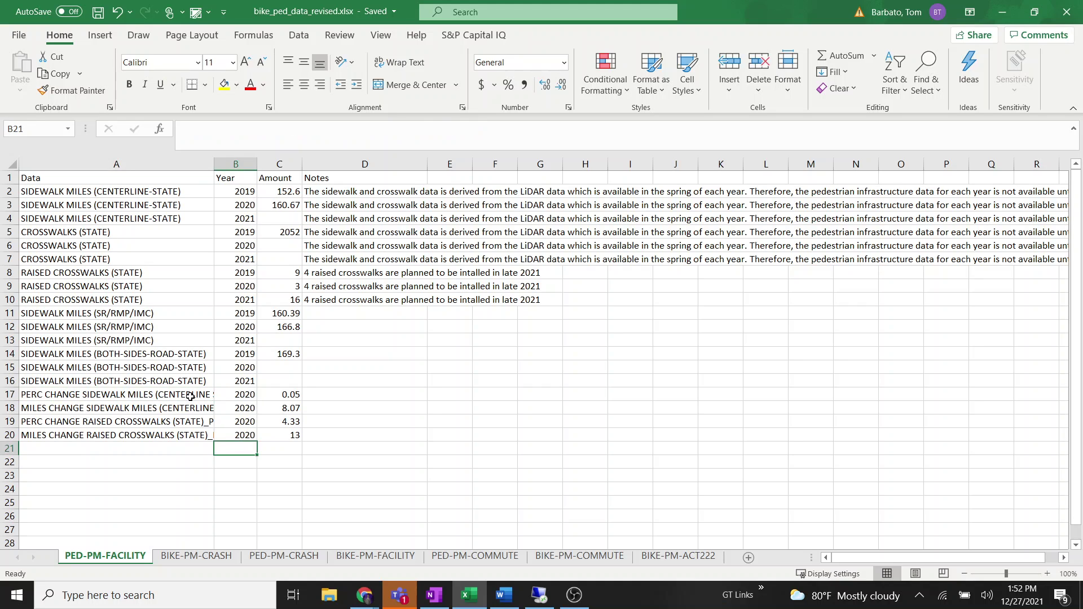
left_click_drag(190, 392, 191, 401)
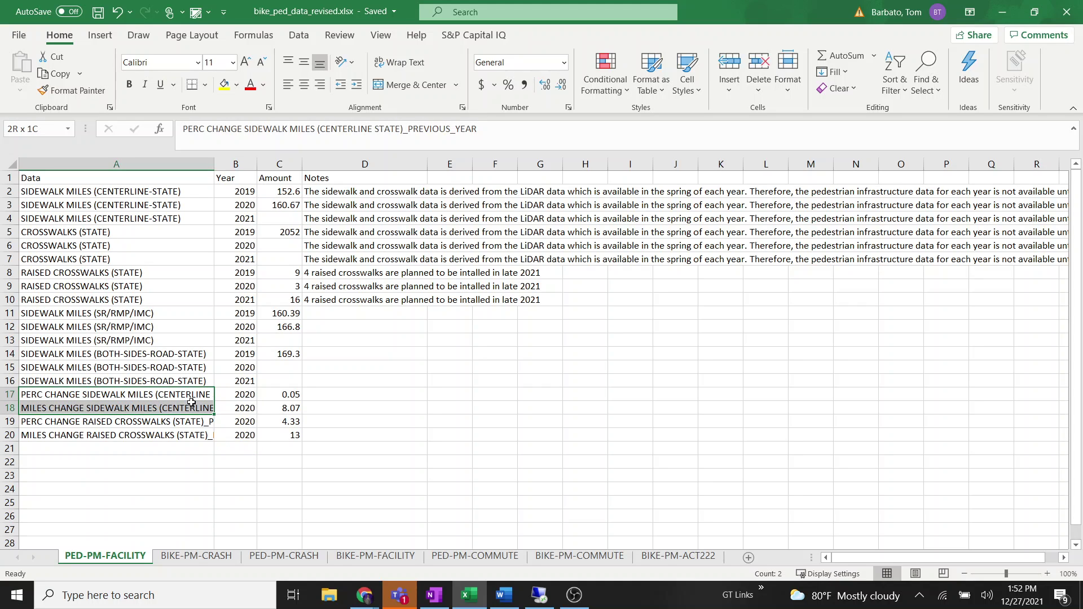
left_click_drag(214, 163, 255, 177)
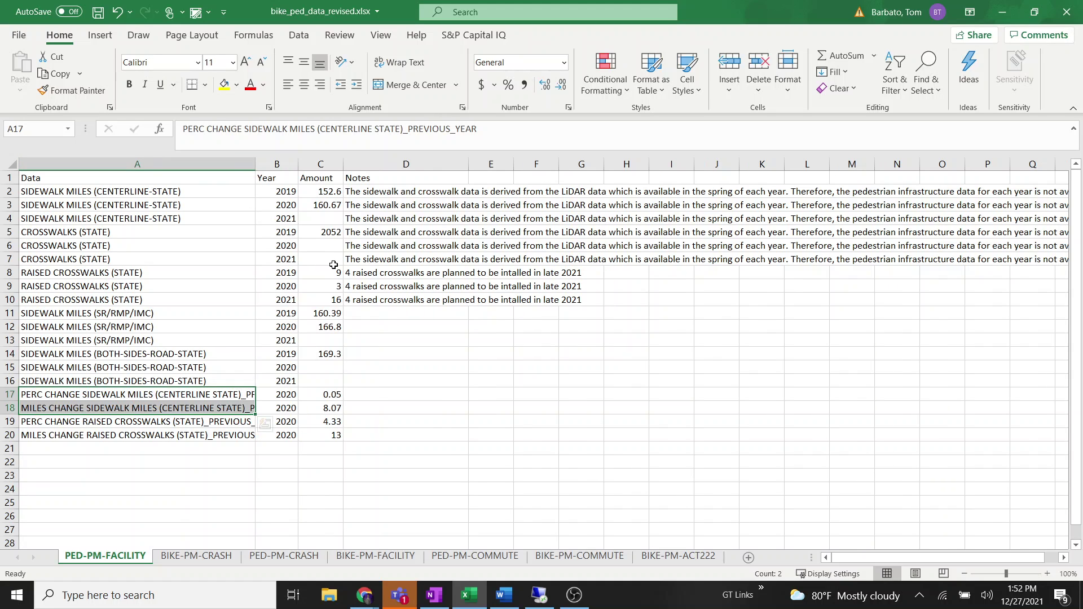
Review the notes in D2:D10, including the raised crosswalk notes, and save the workbook.
left_click(390, 190)
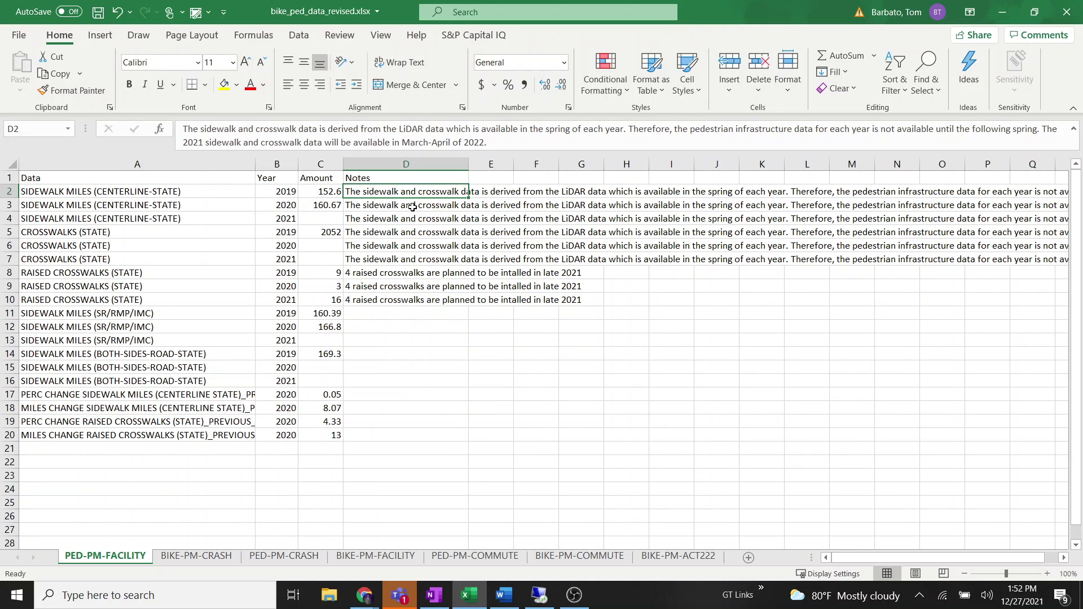
left_click_drag(407, 191, 413, 299)
left_click(98, 12)
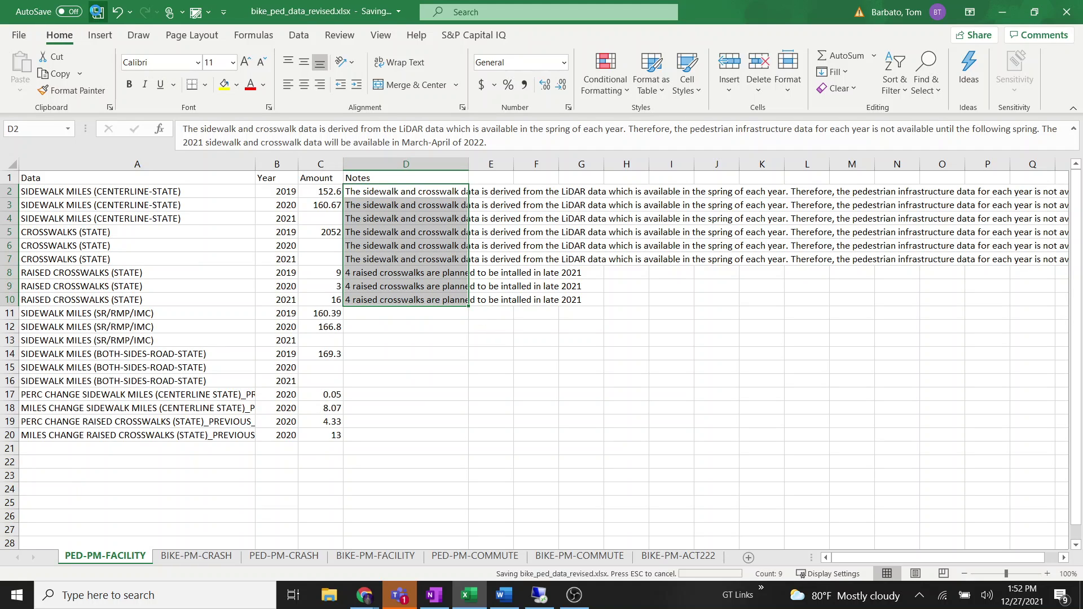
left_click(392, 189)
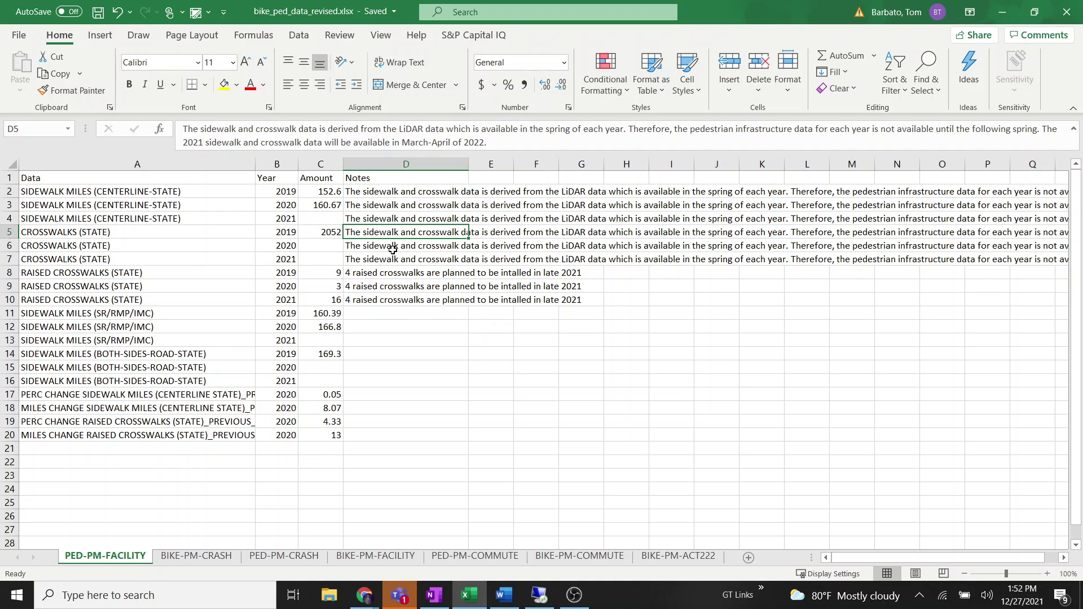
left_click(398, 275)
left_click(395, 298)
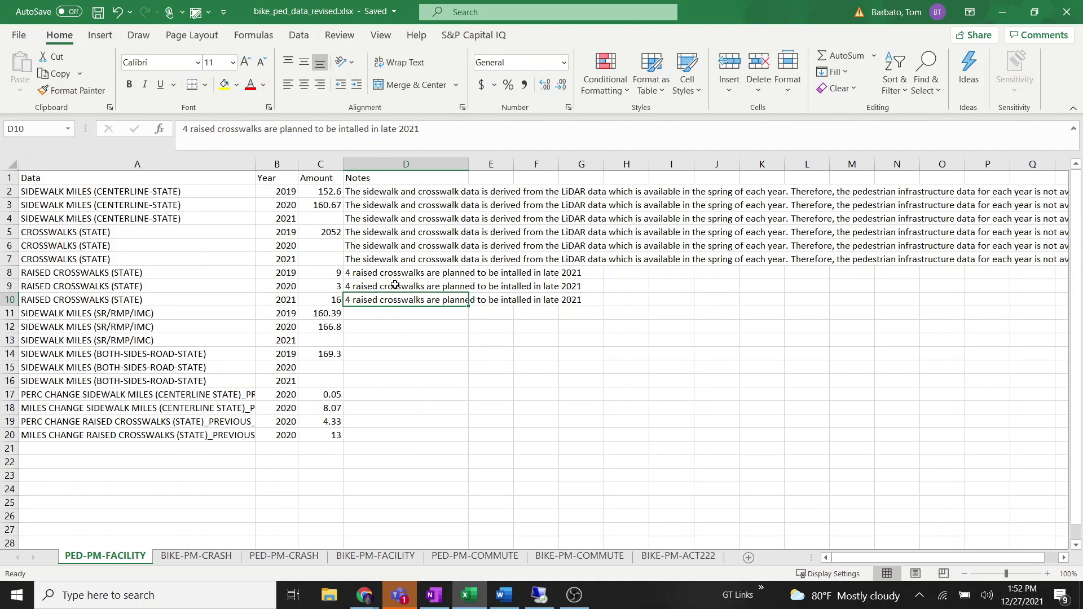
left_click(394, 285)
left_click(100, 12)
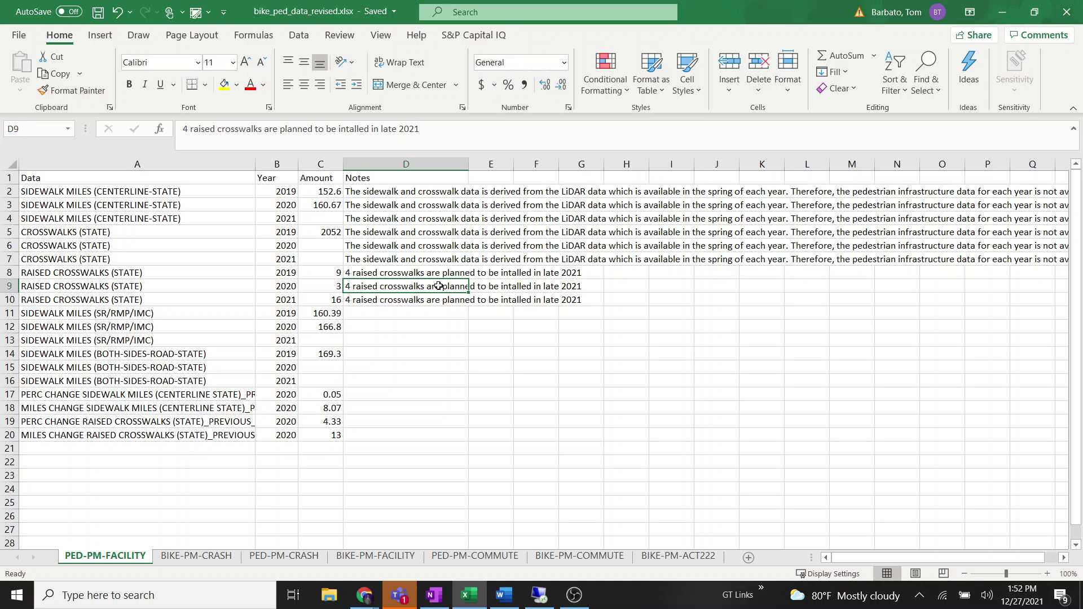
left_click(216, 560)
Step through PED-PM-COMMUTE and BIKE-PM-COMMUTE to BIKE-PM-ACT222 and save the workbook.
left_click(276, 558)
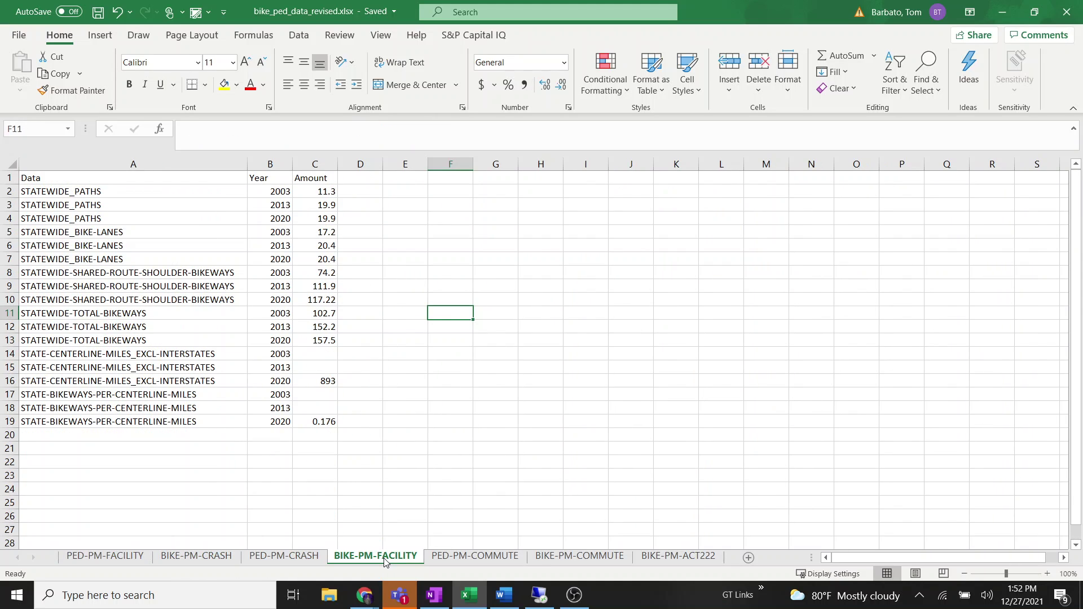
left_click(467, 558)
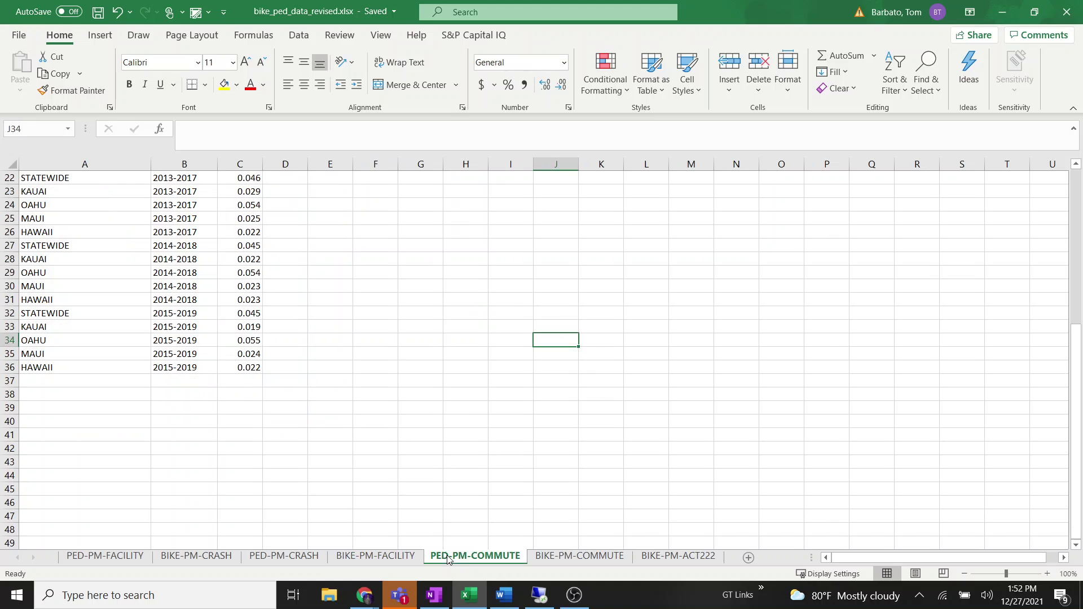
left_click(565, 557)
left_click(674, 557)
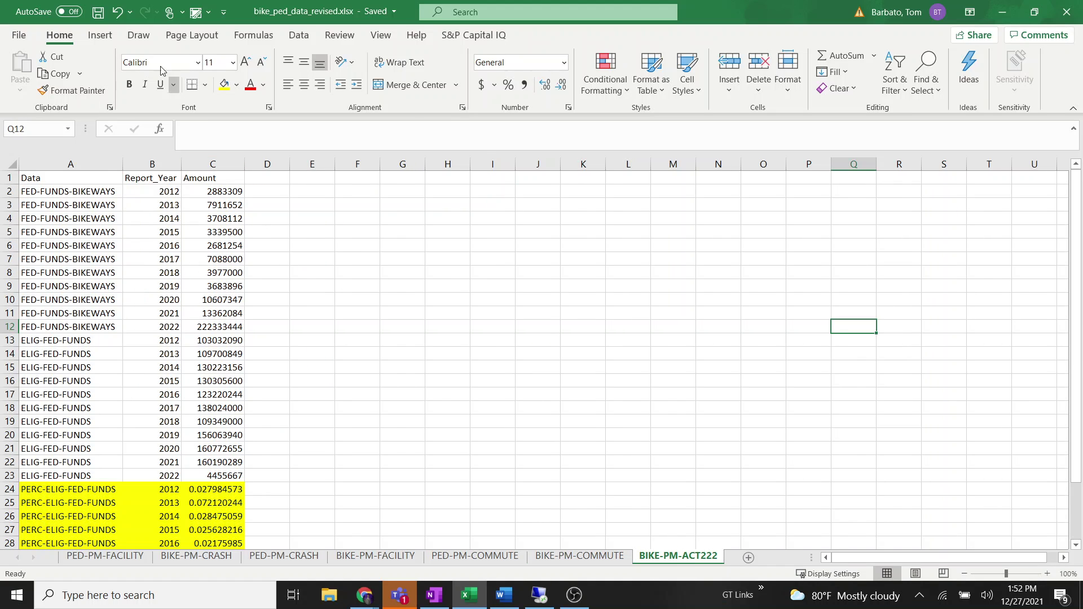
left_click(98, 12)
scroll(253, 403, "down", 2)
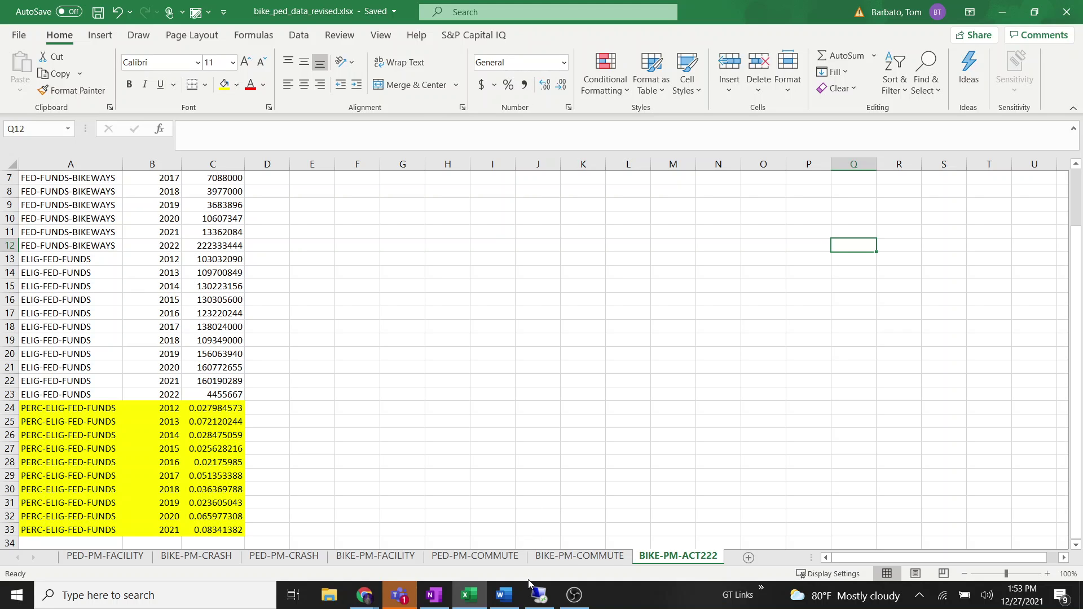
Go from the BIKE-PM-ACT222_REVISED dataset page to the BIKE-PM-ACT222-EXPENDITURES_REVISED_CHARTS page.
mouse_move(372, 600)
left_click(432, 553)
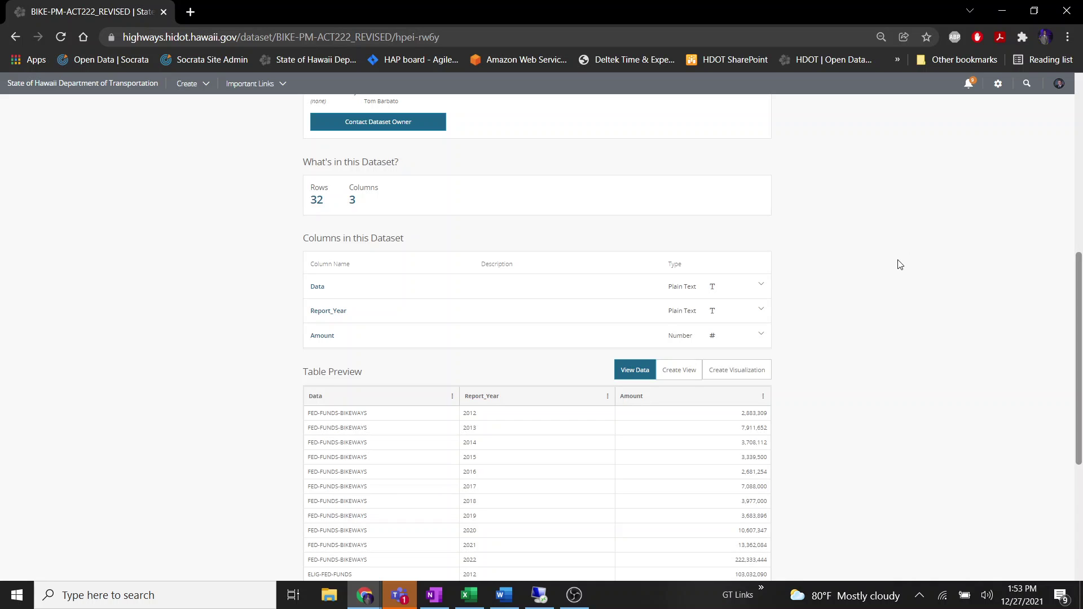
key("alt+Tab")
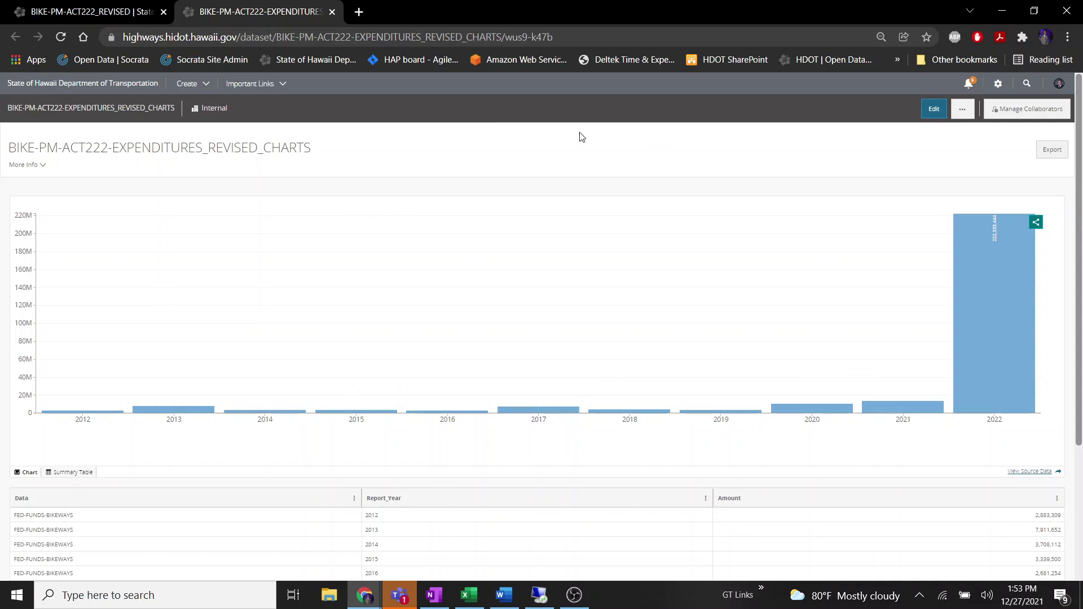
Put the BIKE-PM-ACT222-EXPENDITURES_REVISED_CHARTS page into draft editing with Edit.
left_click(933, 108)
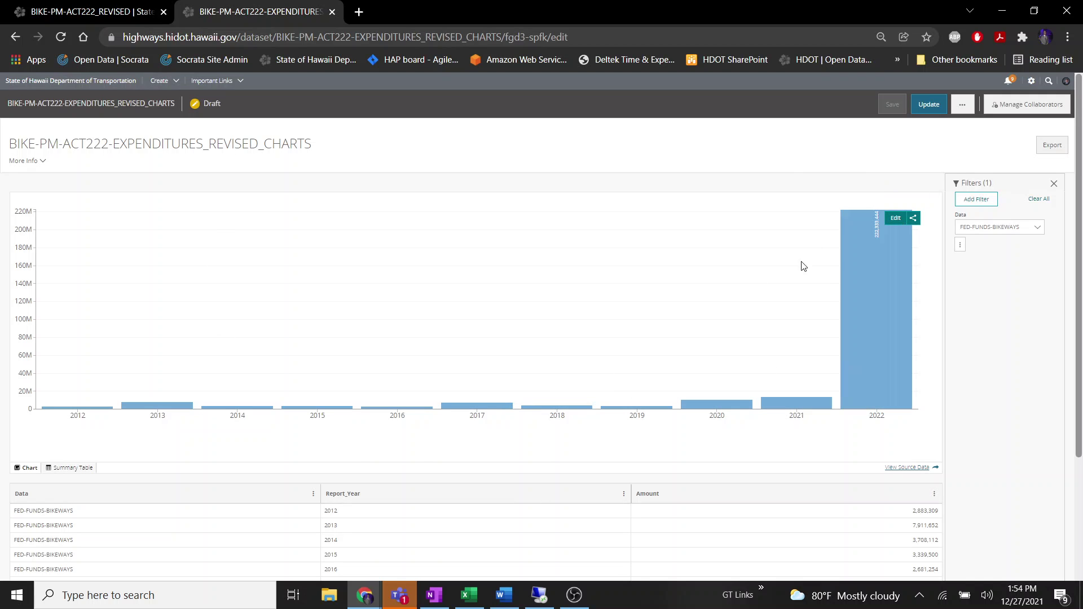
Open the bar chart's Configure Visualization editor and expand Color under Presentation.
left_click(896, 218)
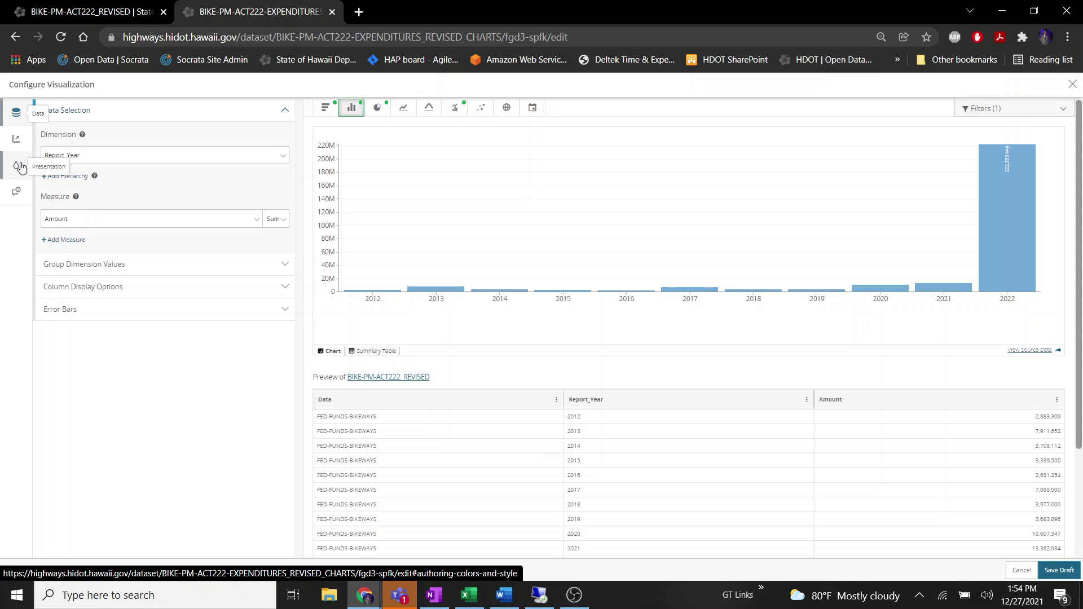
left_click(21, 167)
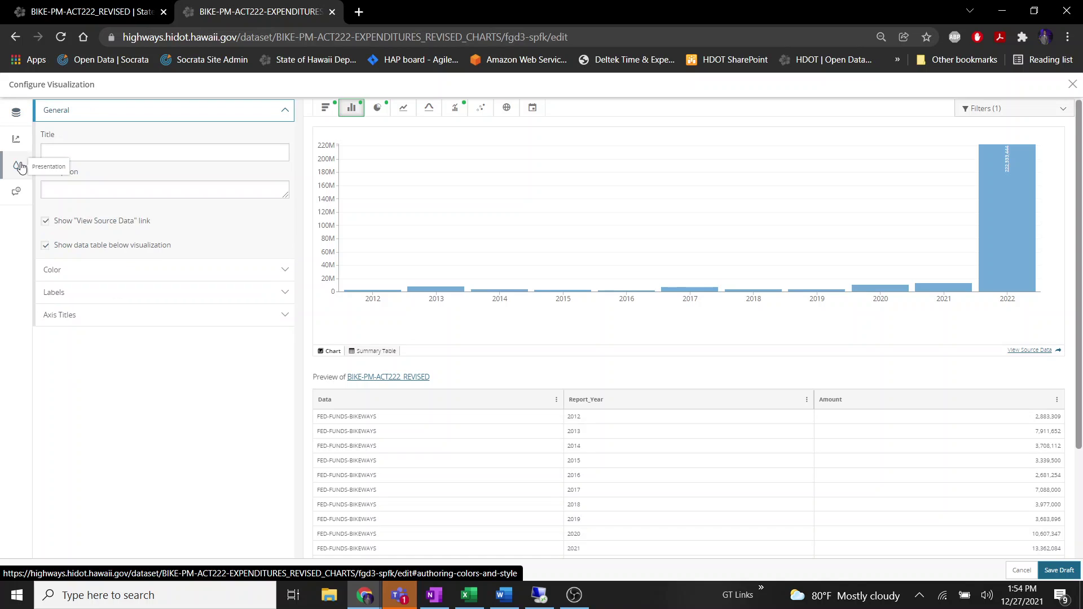
left_click(86, 118)
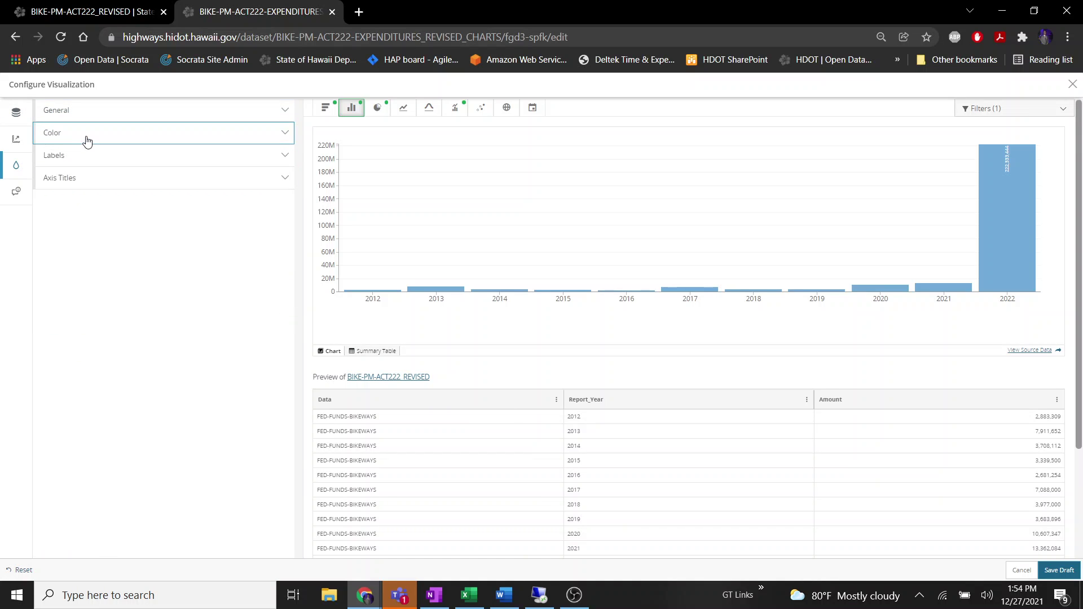
left_click(87, 141)
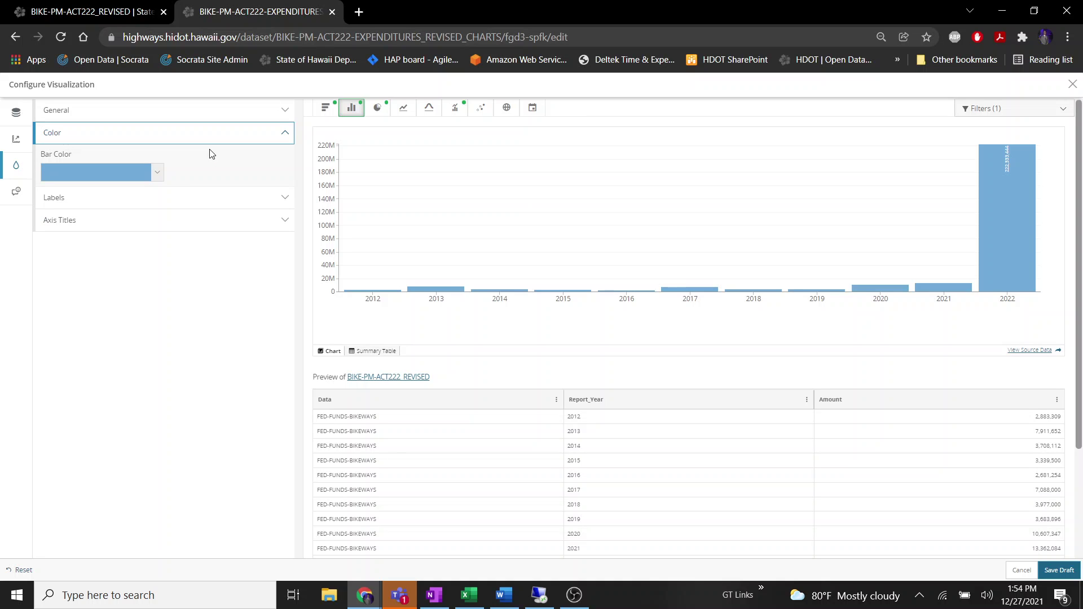
left_click(159, 174)
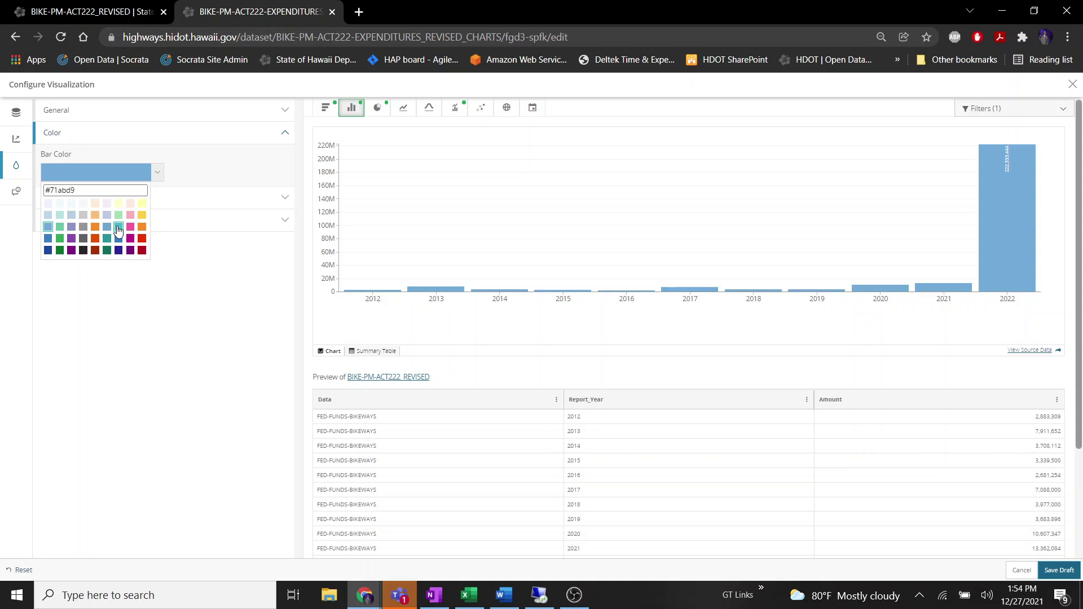
left_click(110, 191)
key("alt+Tab")
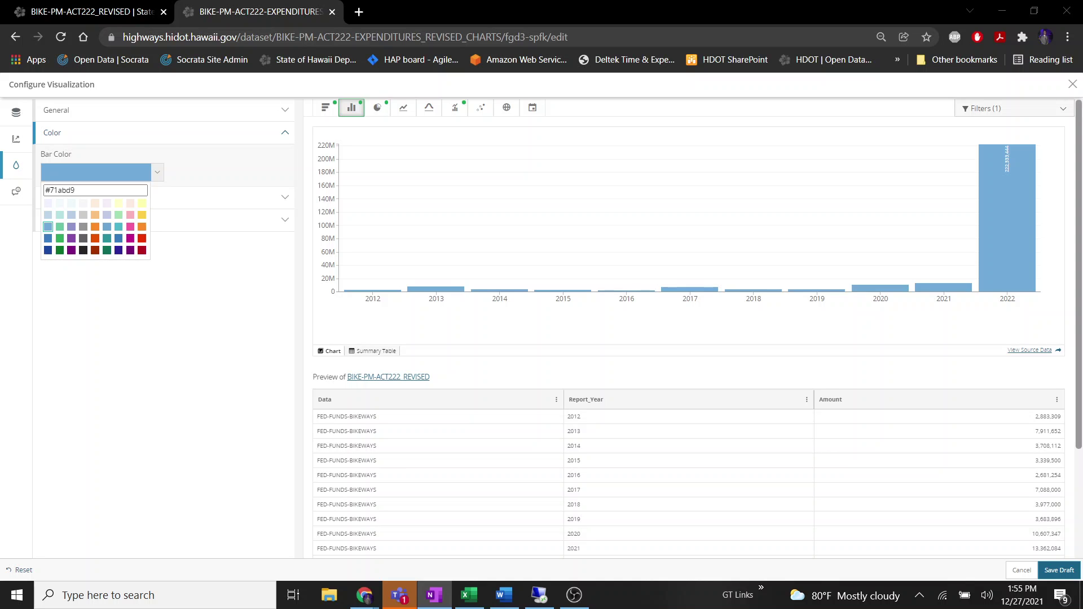
left_click(100, 189)
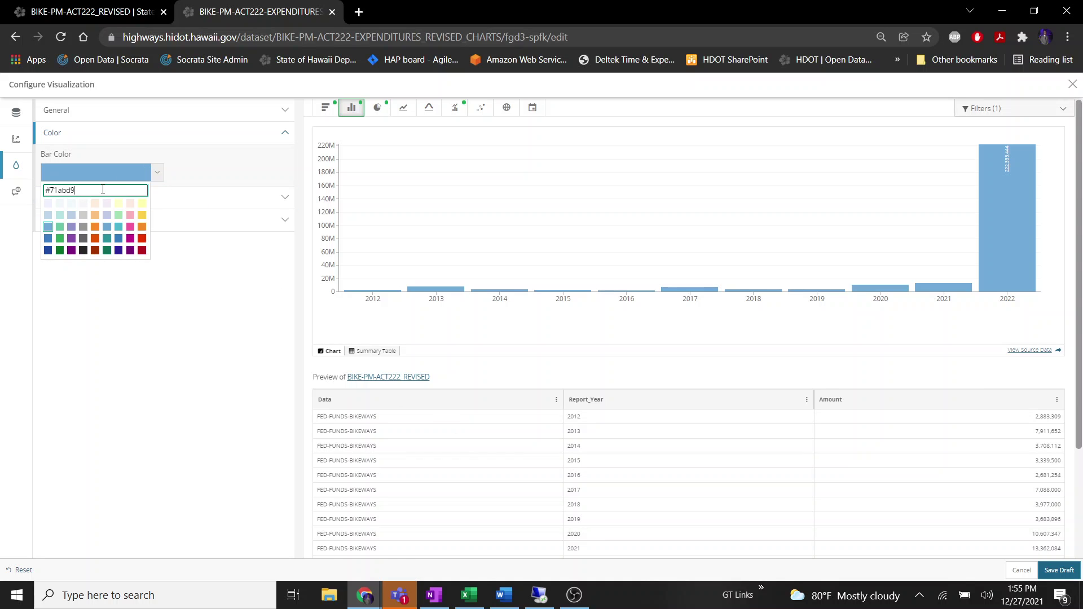
left_click_drag(95, 190, 52, 193)
key("BackSpace")
left_click(197, 169)
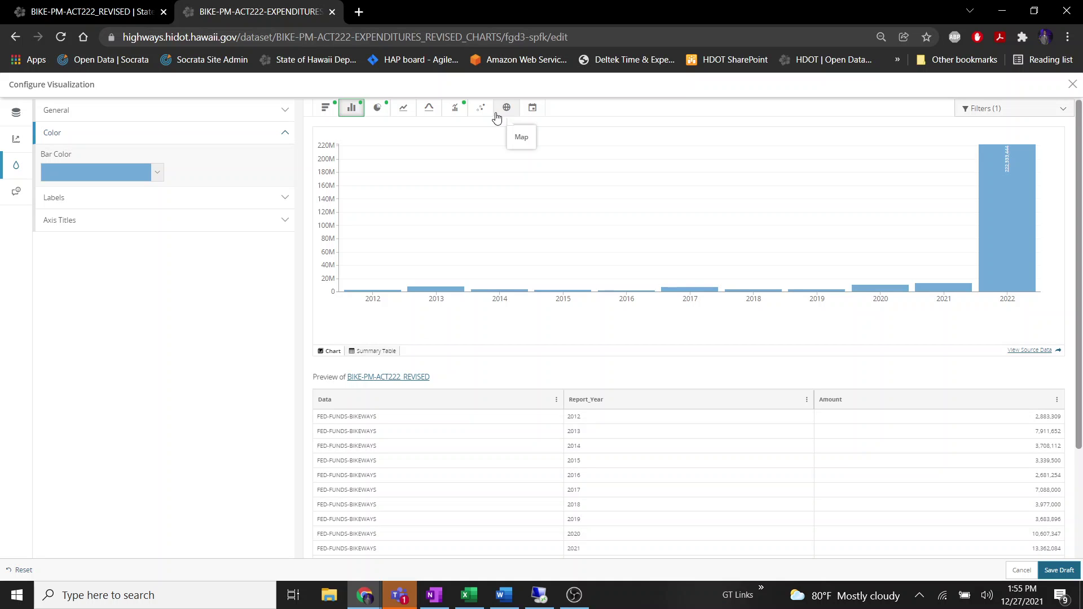
Set the bar color to orange, save the draft, and publish it with Update.
left_click(154, 173)
left_click(142, 231)
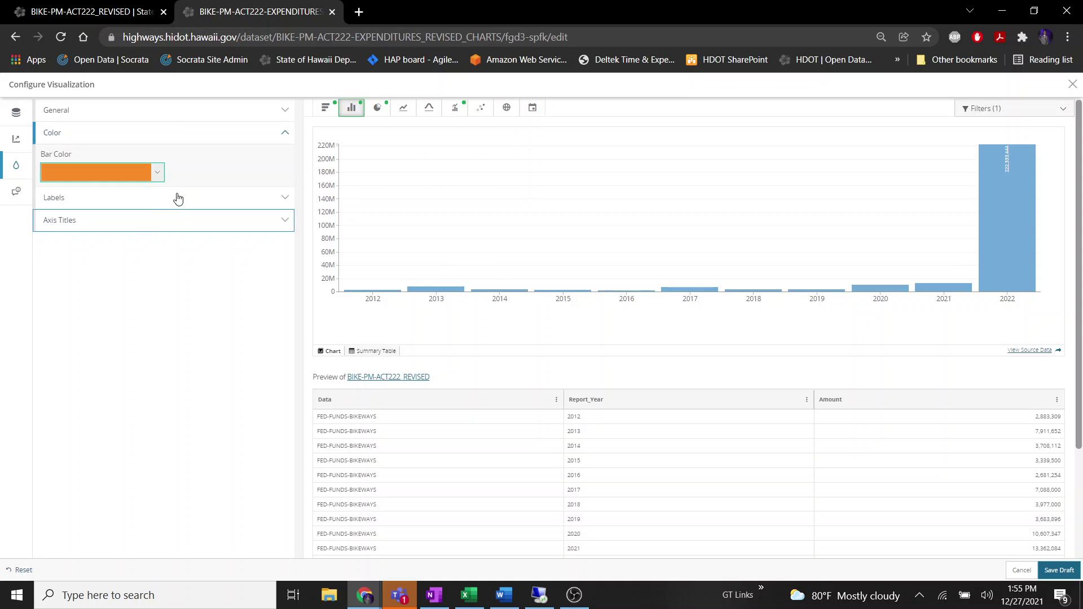
left_click(1058, 570)
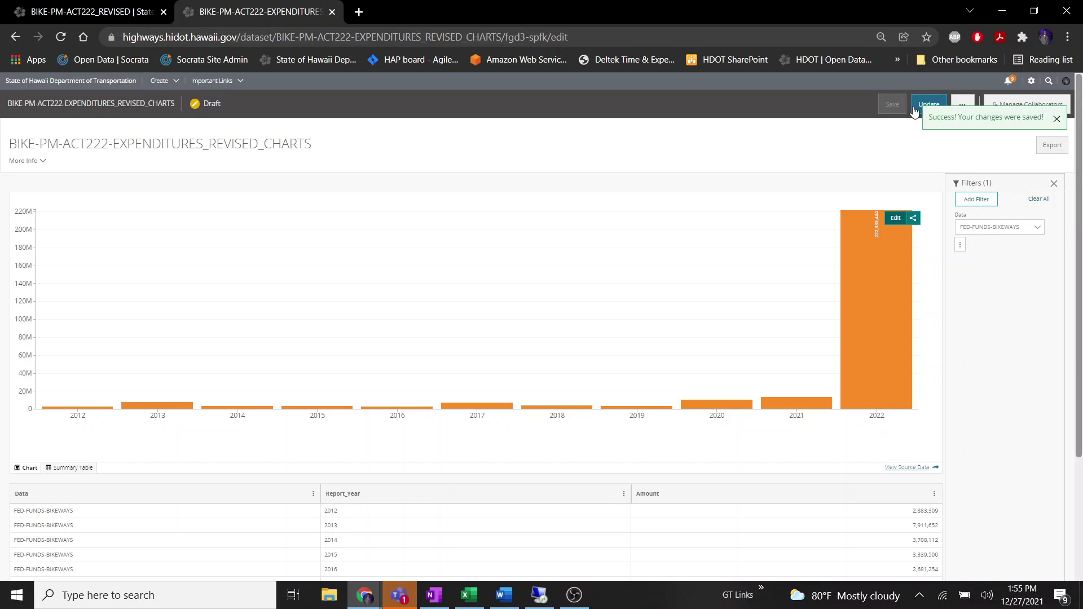
left_click(917, 107)
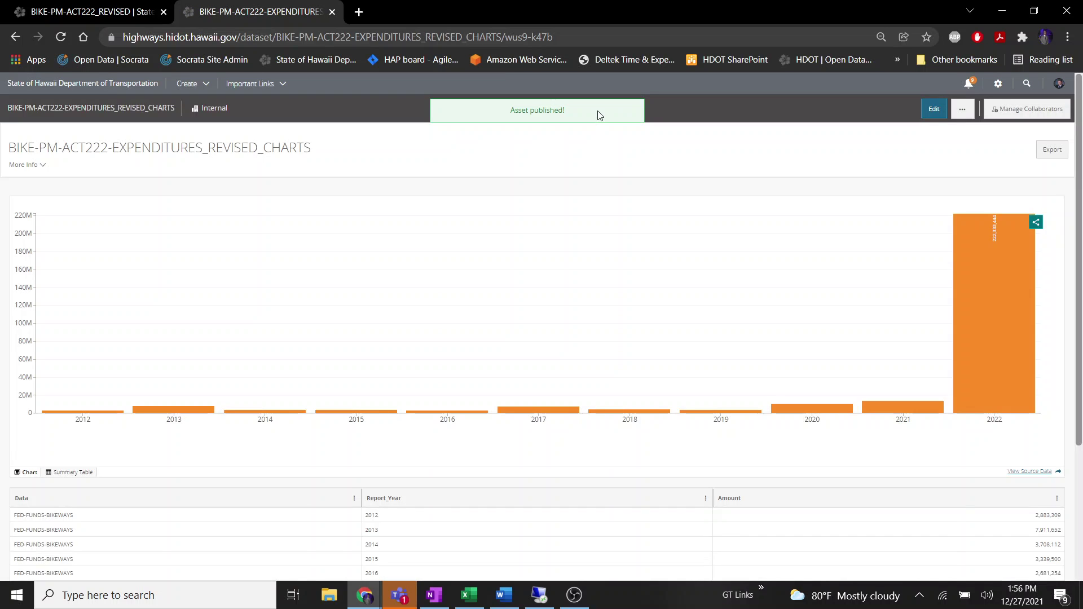
mouse_move(969, 296)
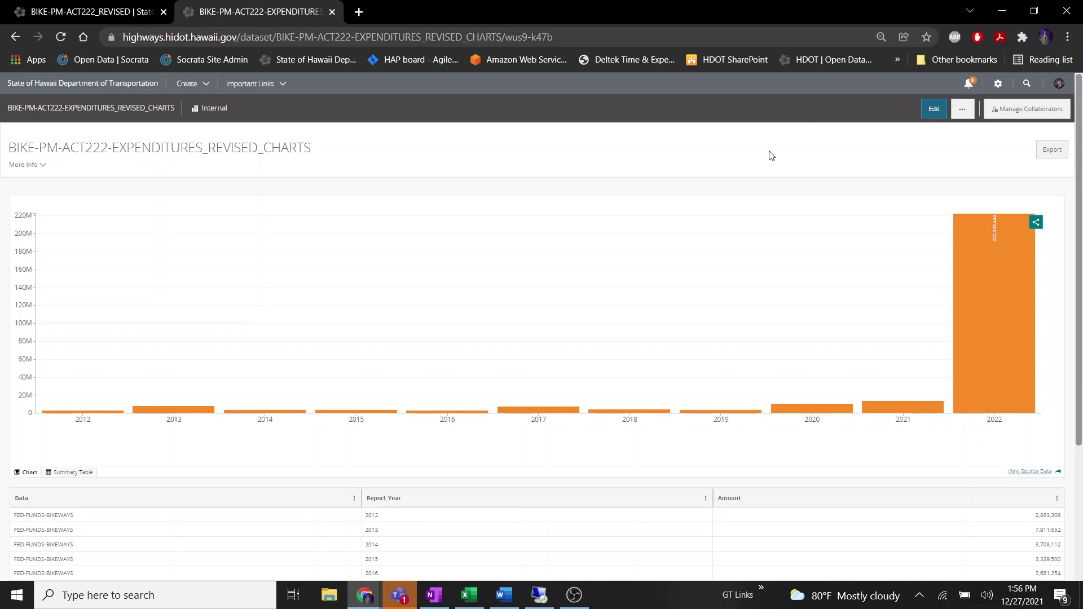
left_click(918, 596)
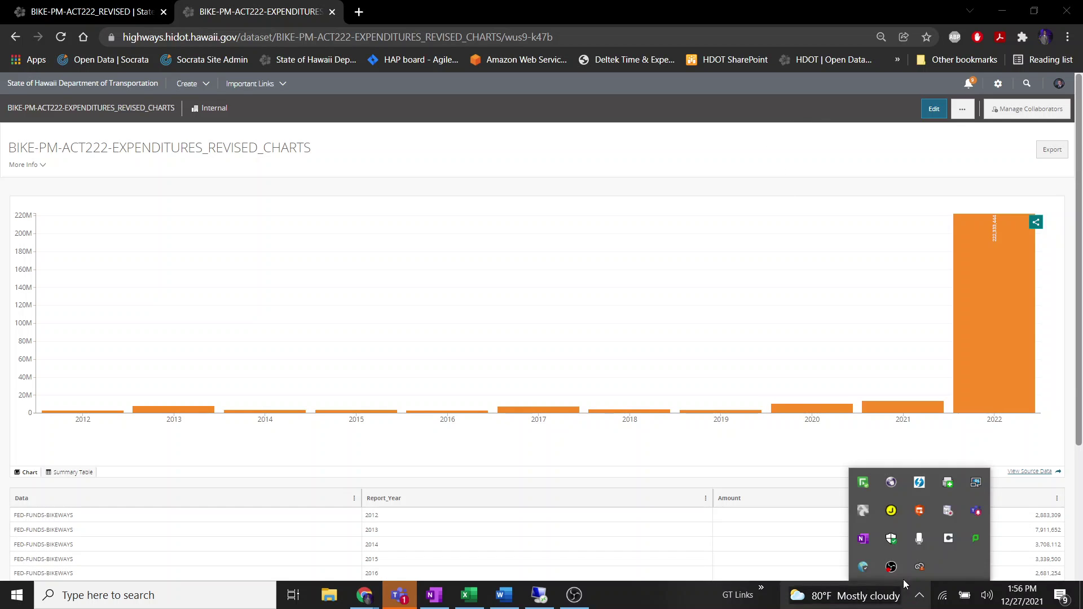